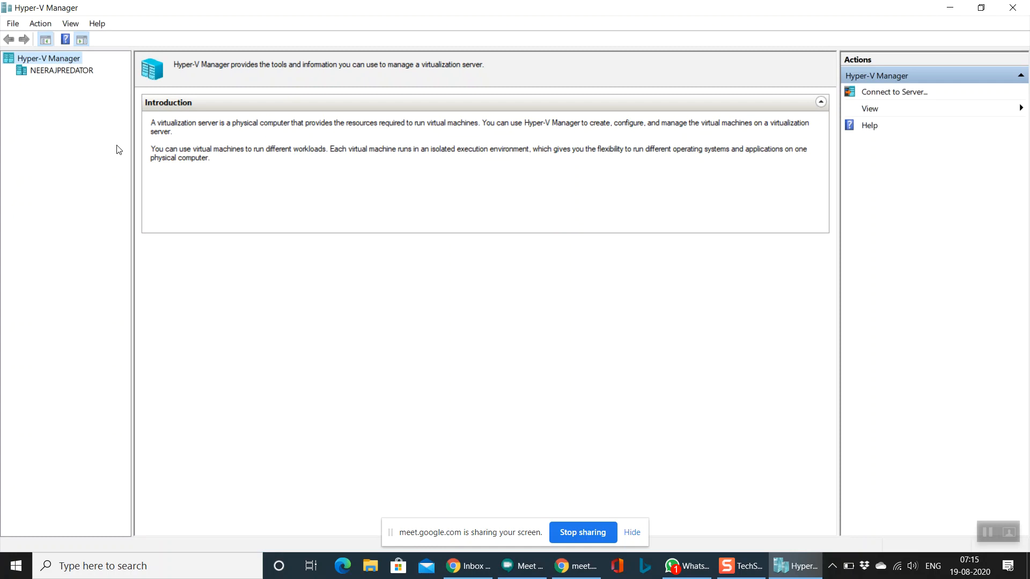
Step: Select the local host server node to view its empty virtual machine list and details
{"action": "left_click", "coordinate": [67, 73]}
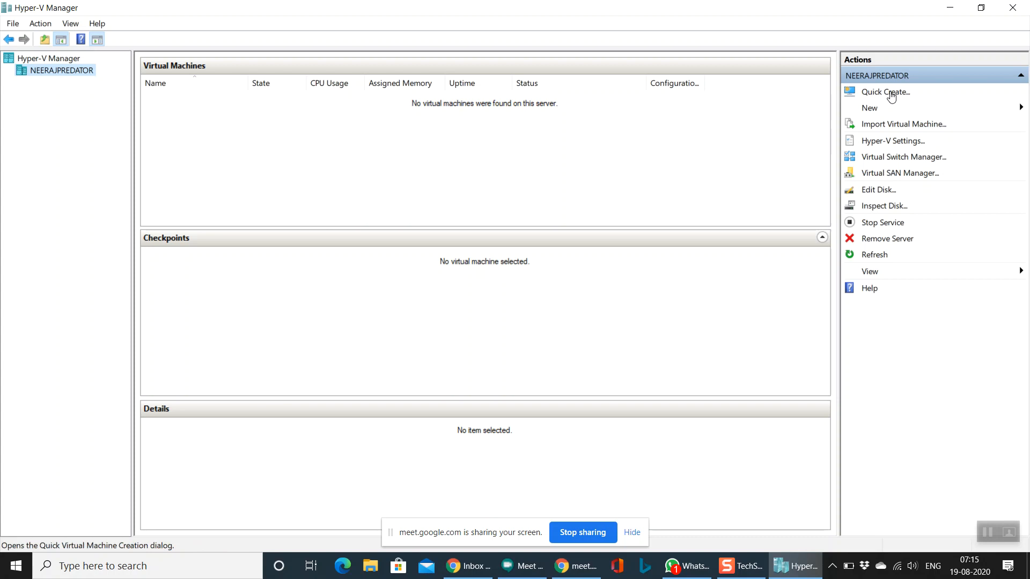
Step: Start Quick Create with en_windows_server_2016_updated_feb_2018_x64_dvd_11636692.iso from D:\SERVER_OS as installation source
{"action": "left_click", "coordinate": [891, 111]}
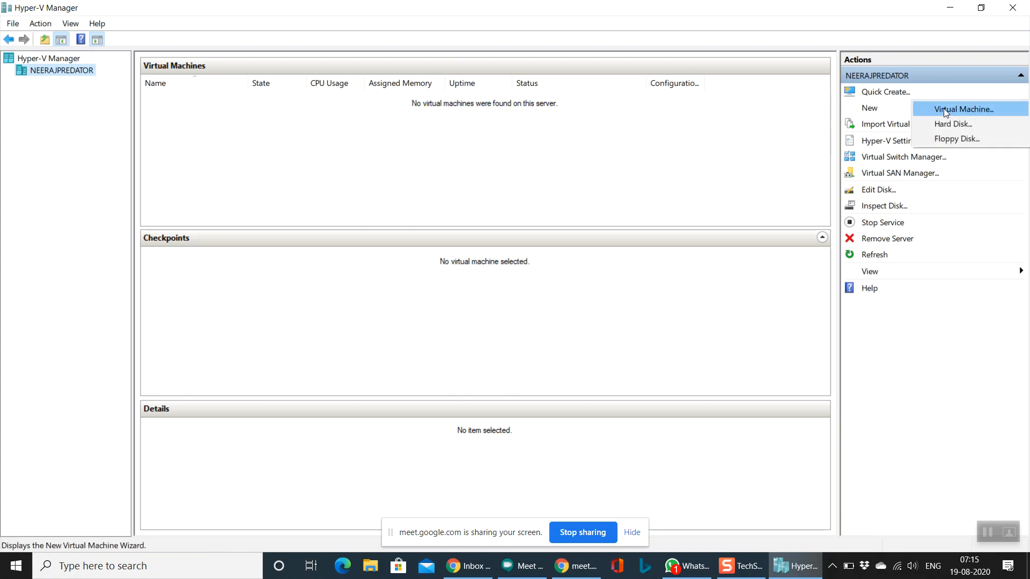
{"action": "left_click", "coordinate": [711, 140]}
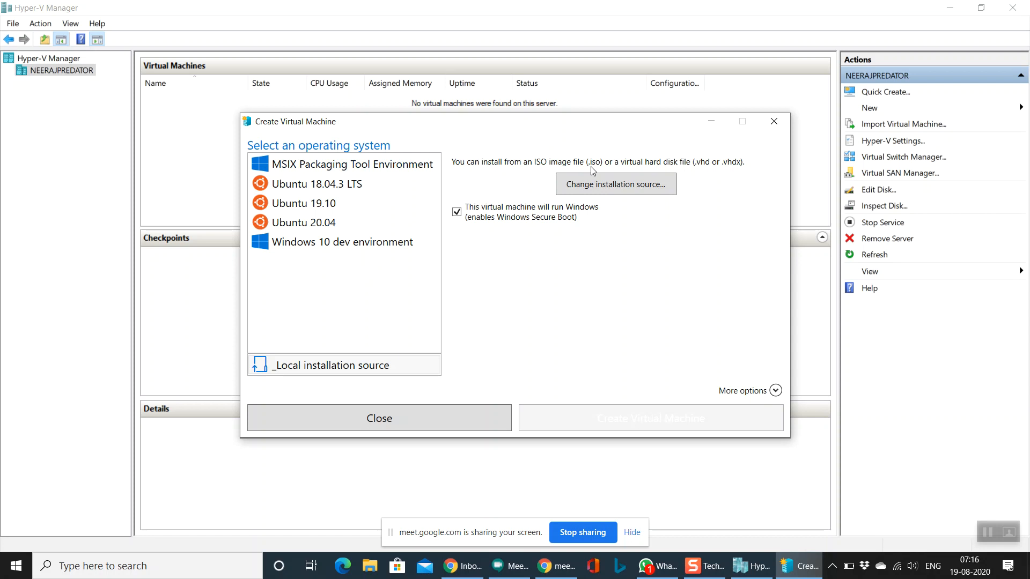
{"action": "left_click", "coordinate": [615, 189]}
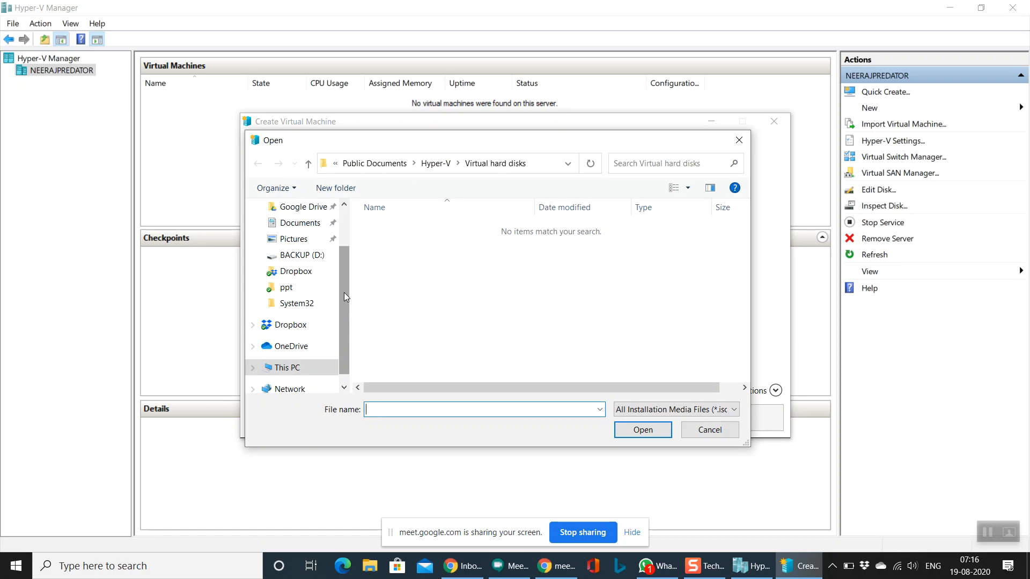
{"action": "scroll", "coordinate": [344, 297], "scroll_direction": "down", "scroll_amount": 1}
{"action": "left_click", "coordinate": [303, 238]}
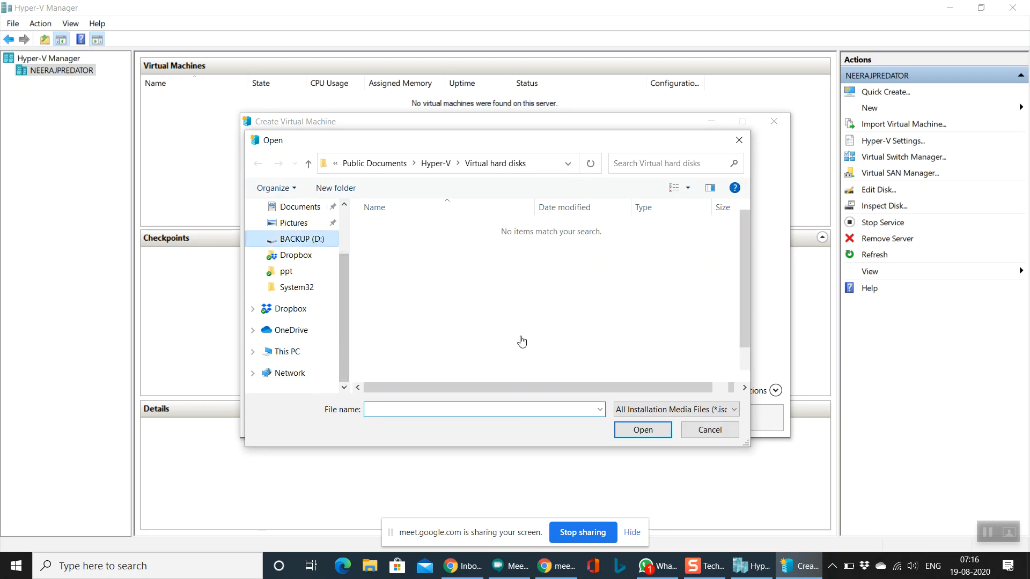
{"action": "scroll", "coordinate": [515, 344], "scroll_direction": "down", "scroll_amount": 10}
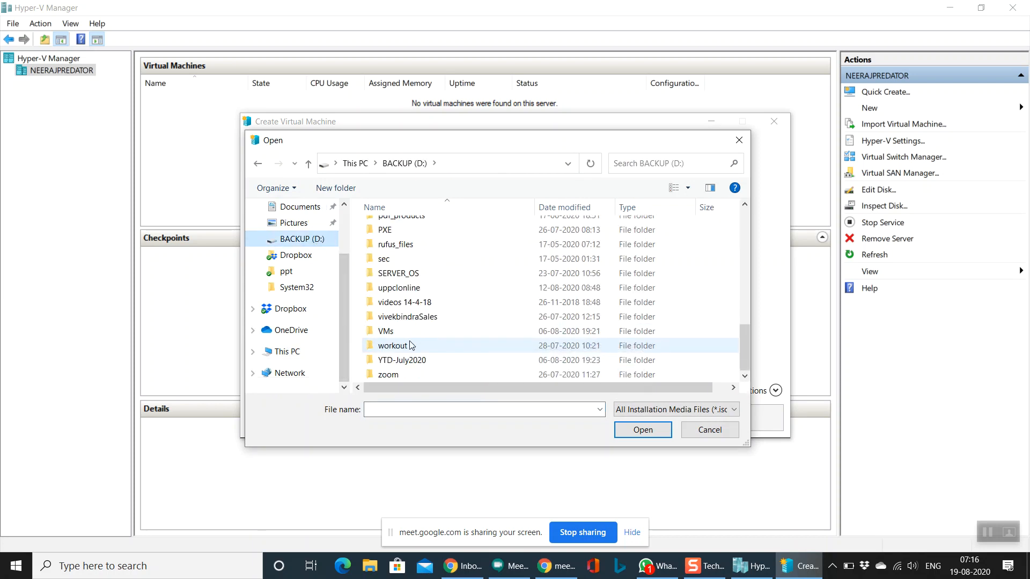
{"action": "double_click", "coordinate": [399, 273]}
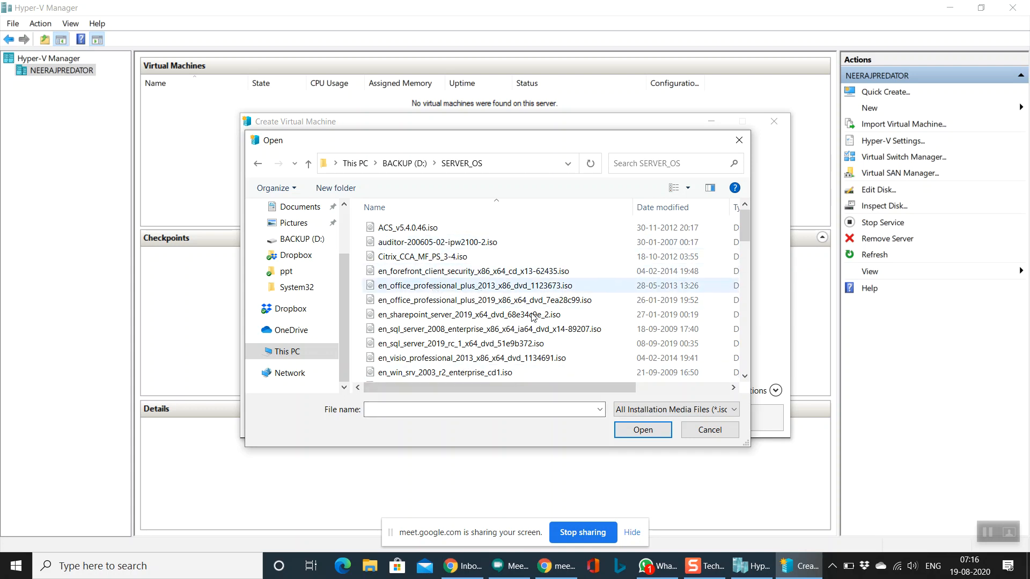
{"action": "left_click", "coordinate": [744, 377]}
{"action": "left_click_drag", "start_coordinate": [744, 378], "coordinate": [743, 381]}
{"action": "left_click", "coordinate": [498, 288]}
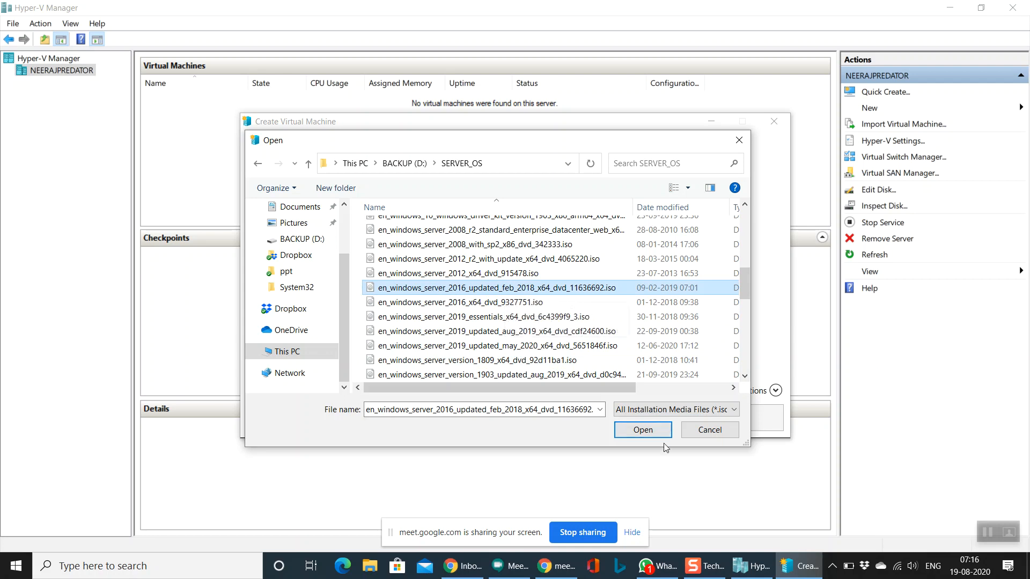
{"action": "left_click", "coordinate": [645, 431]}
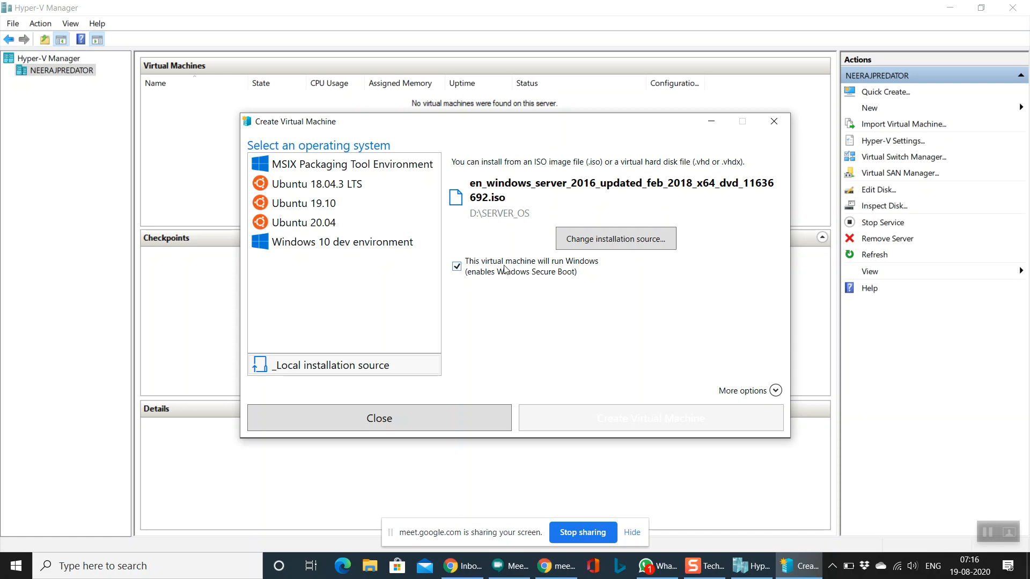
{"action": "left_click", "coordinate": [776, 390]}
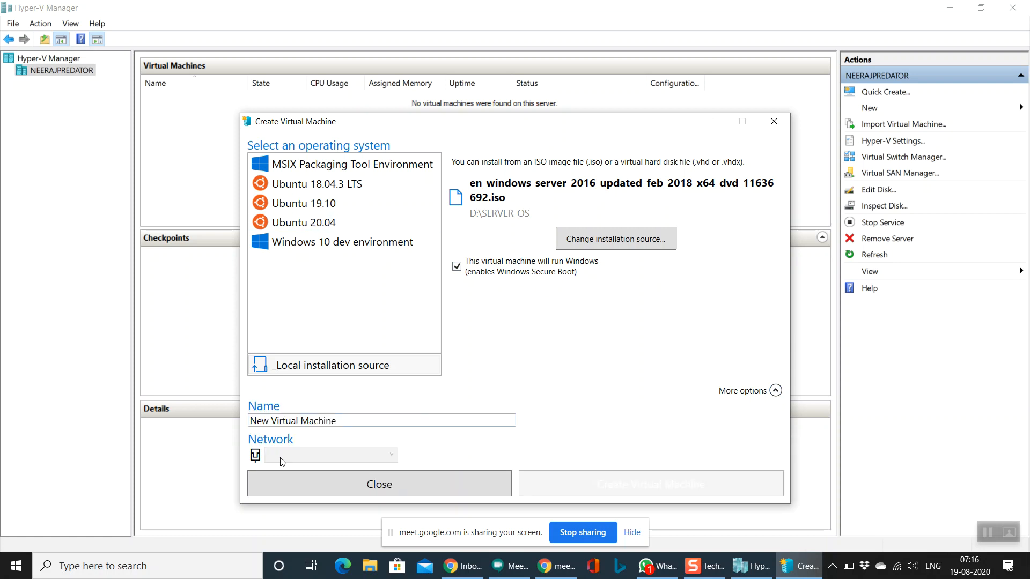
{"action": "left_click_drag", "start_coordinate": [350, 419], "coordinate": [255, 432]}
{"action": "left_click", "coordinate": [346, 428]}
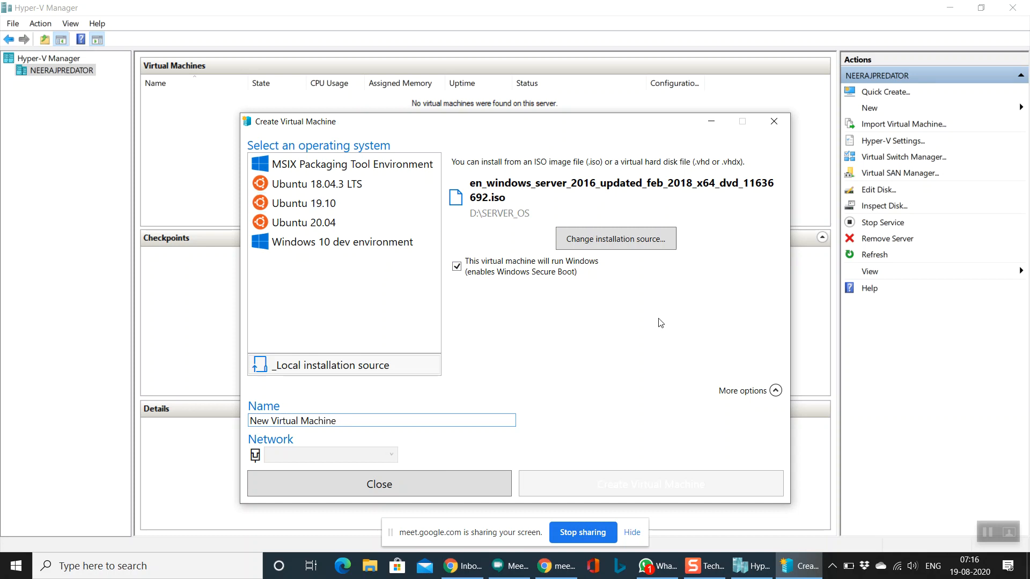
{"action": "left_click", "coordinate": [429, 495]}
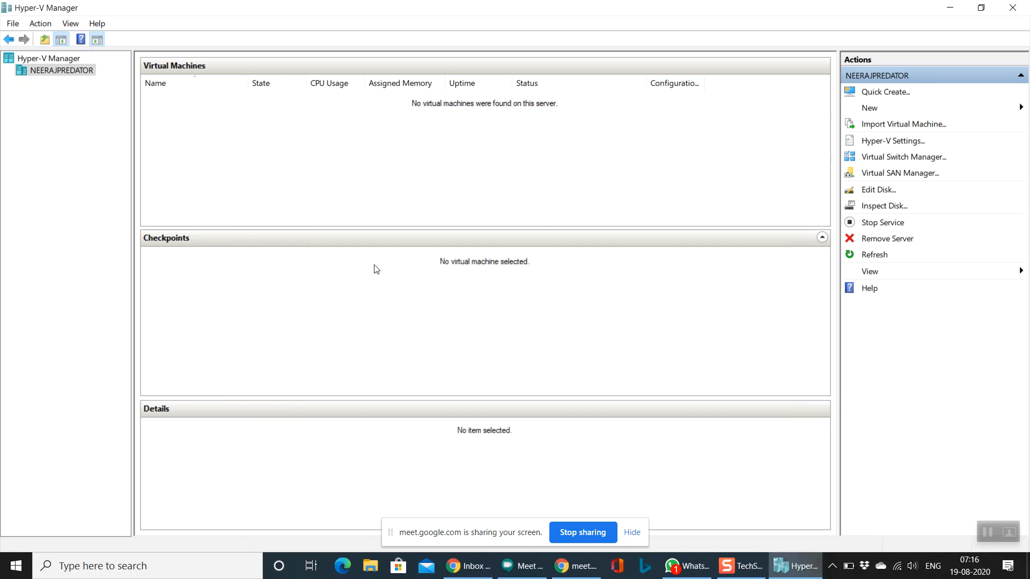
{"action": "left_click", "coordinate": [899, 92]}
{"action": "left_click", "coordinate": [587, 196]}
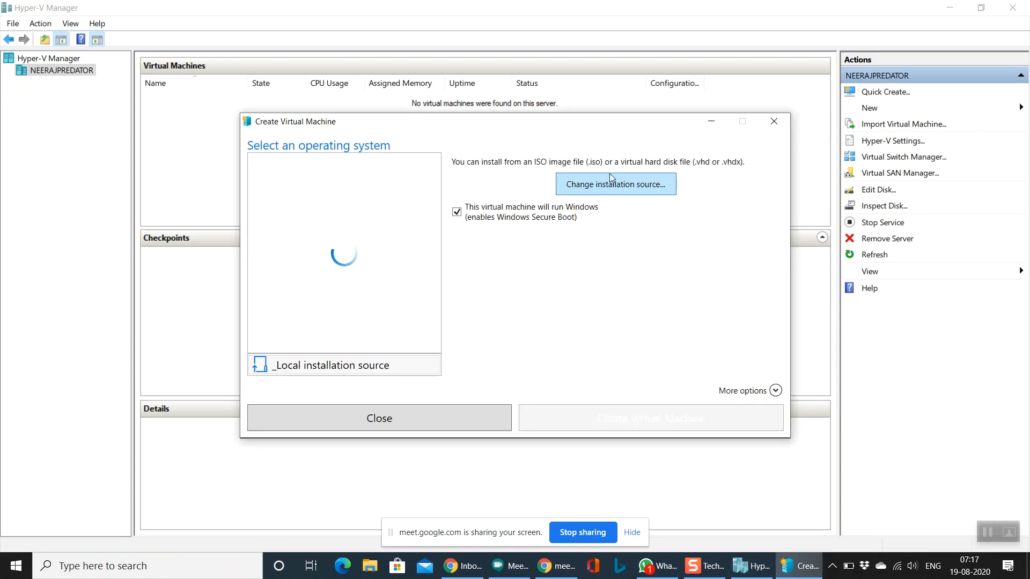
{"action": "left_click", "coordinate": [477, 346]}
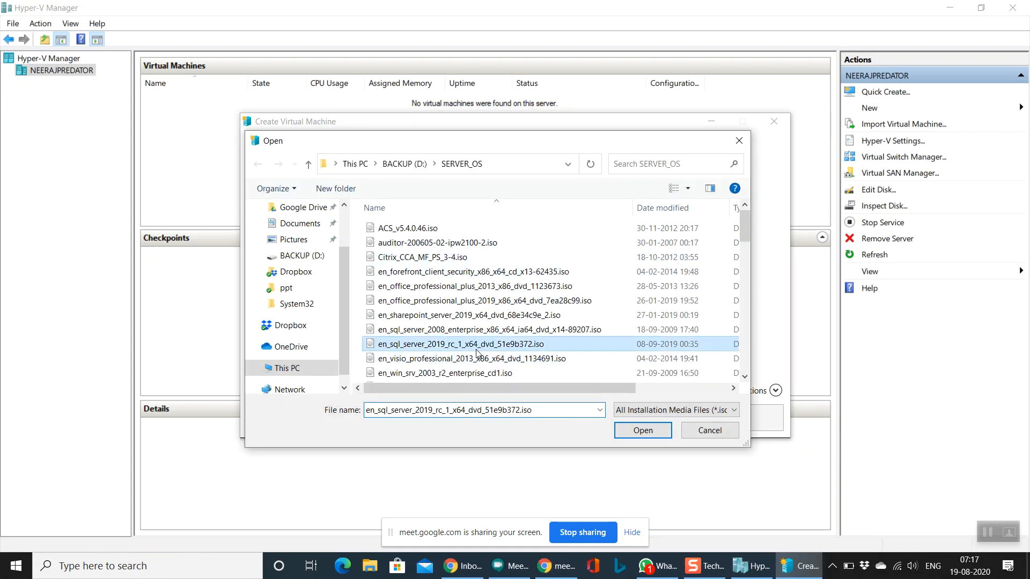
{"action": "scroll", "coordinate": [521, 355], "scroll_direction": "down", "scroll_amount": 5}
{"action": "scroll", "coordinate": [521, 354], "scroll_direction": "down", "scroll_amount": 7}
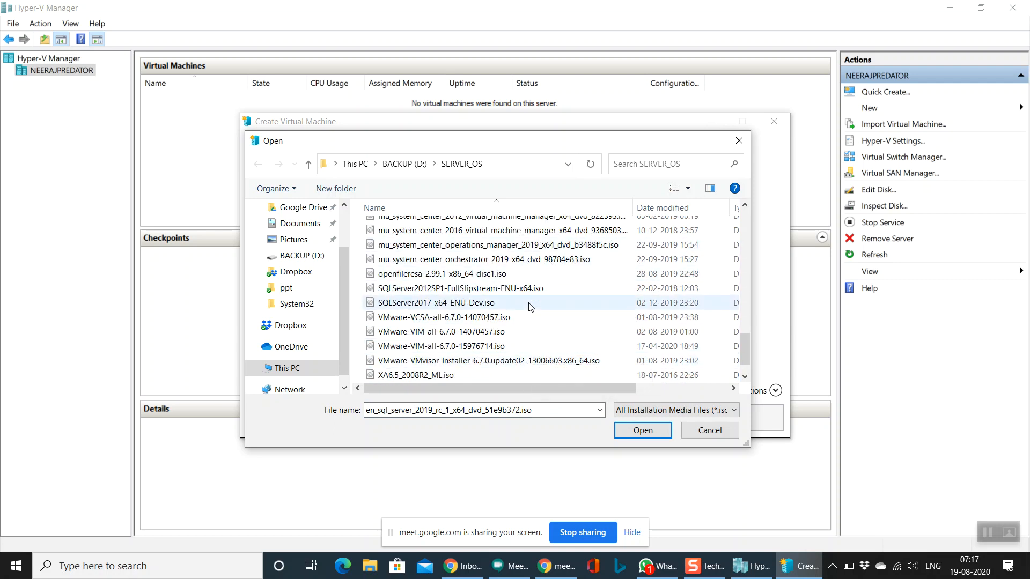
{"action": "scroll", "coordinate": [531, 307], "scroll_direction": "up", "scroll_amount": 1}
{"action": "scroll", "coordinate": [530, 307], "scroll_direction": "up", "scroll_amount": 1}
{"action": "scroll", "coordinate": [531, 307], "scroll_direction": "down", "scroll_amount": 3}
{"action": "scroll", "coordinate": [531, 307], "scroll_direction": "up", "scroll_amount": 8}
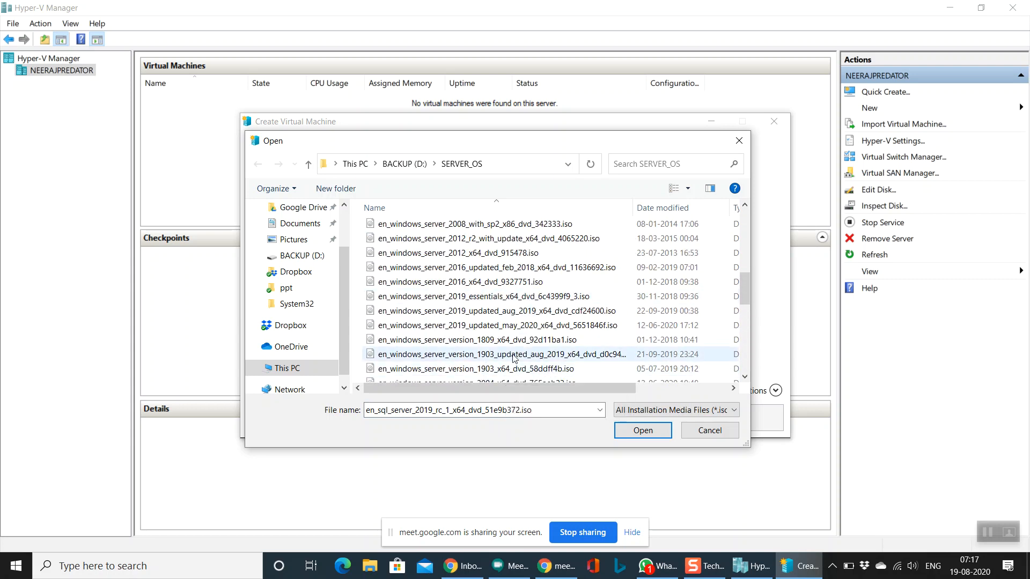
{"action": "left_click", "coordinate": [543, 267]}
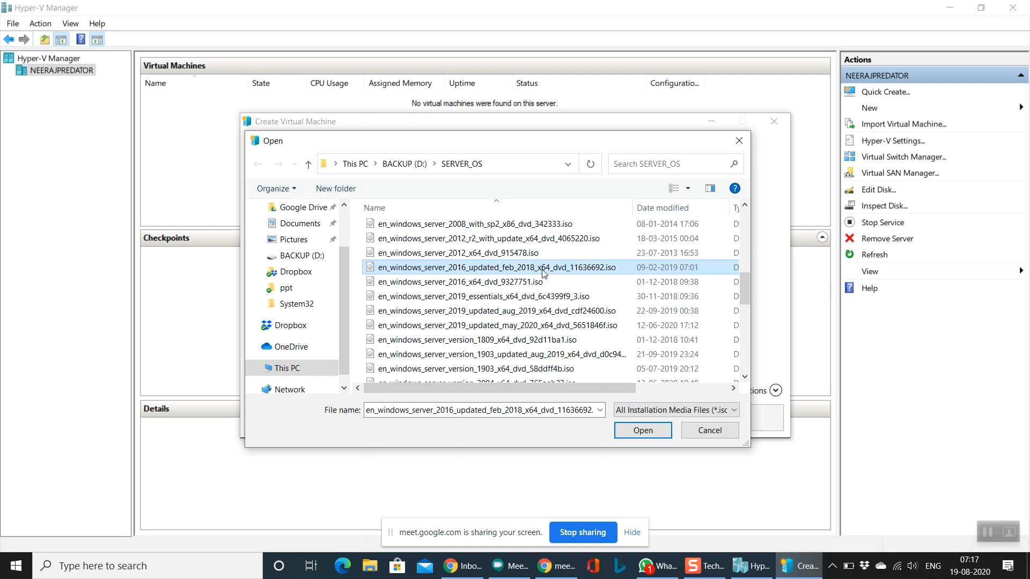
{"action": "left_click", "coordinate": [641, 431]}
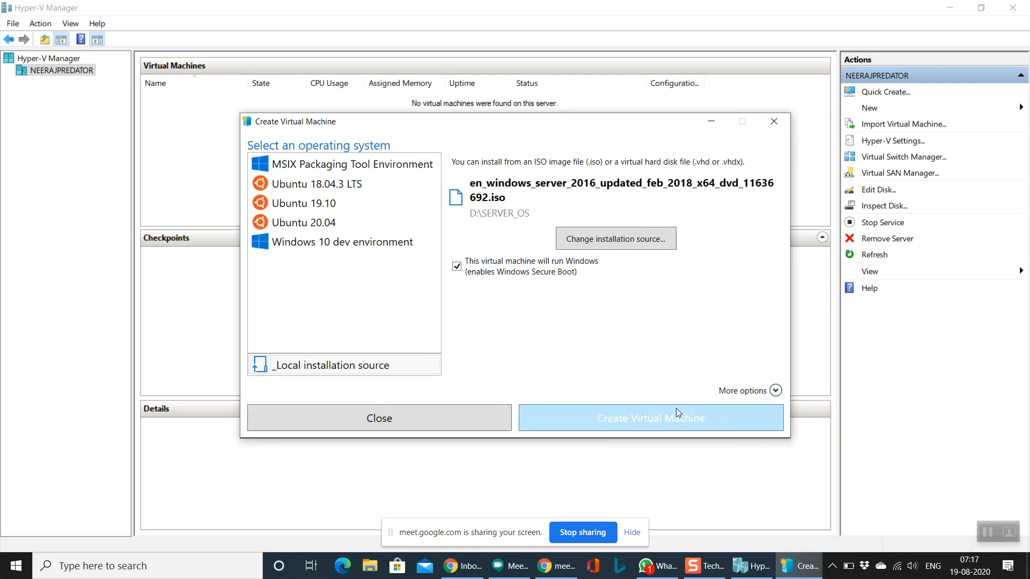
Step: Create 'New Virtual Machine', connect and start it, then dismiss the corrupted-ISO startup error
{"action": "left_click", "coordinate": [655, 416]}
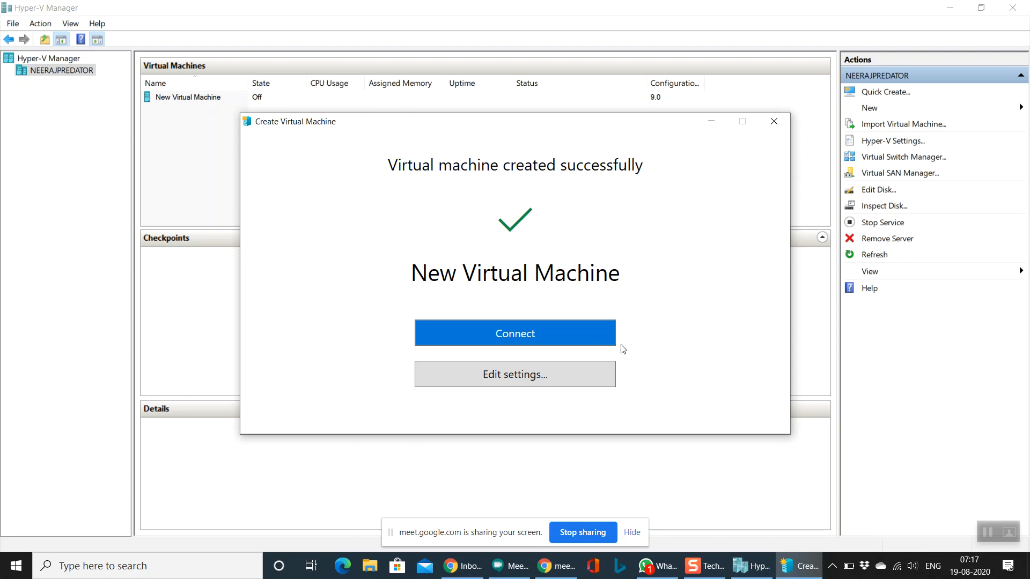
{"action": "left_click", "coordinate": [495, 343]}
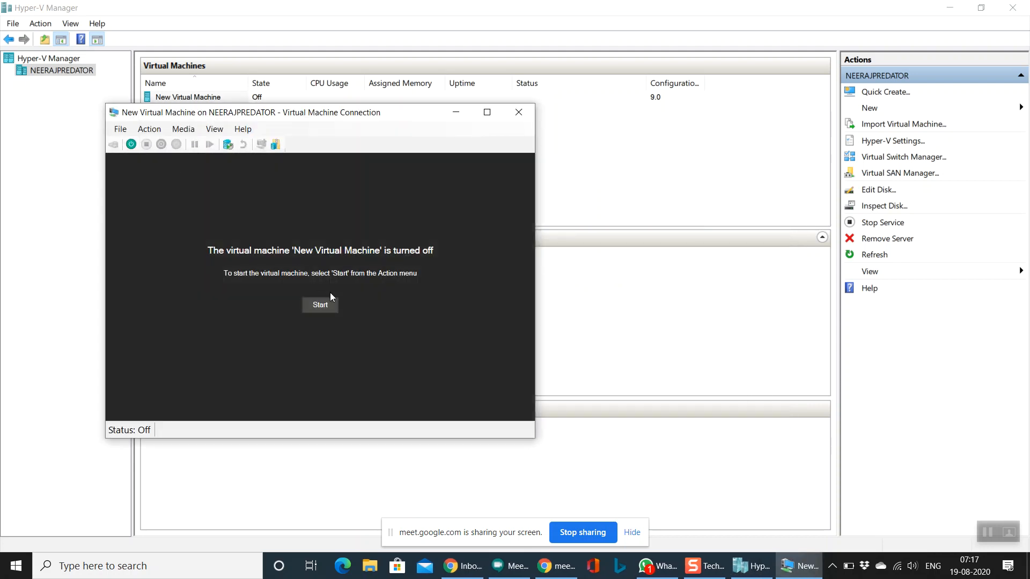
{"action": "left_click", "coordinate": [330, 307]}
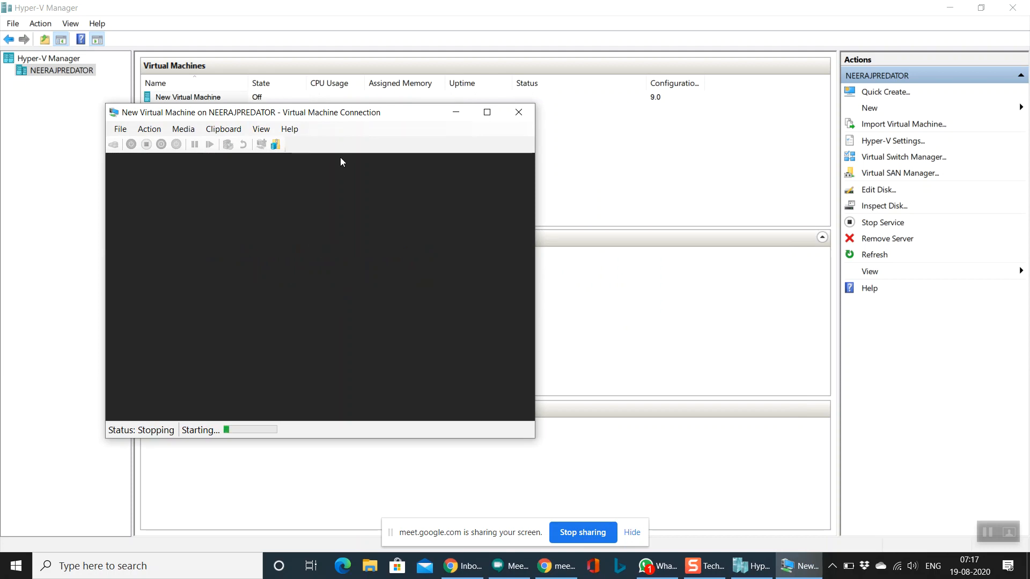
{"action": "left_click_drag", "start_coordinate": [353, 117], "coordinate": [463, 103]}
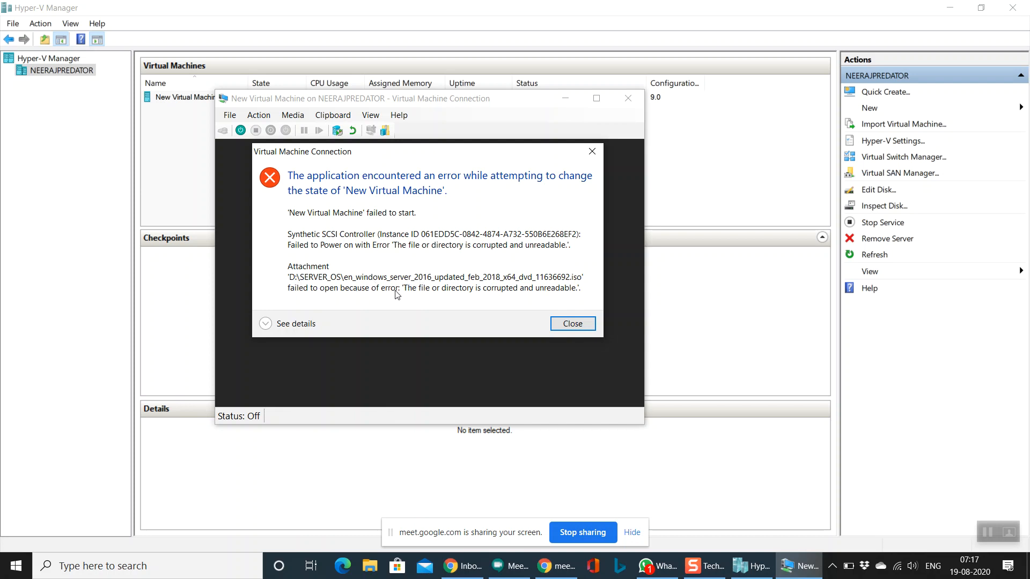
{"action": "left_click", "coordinate": [558, 322]}
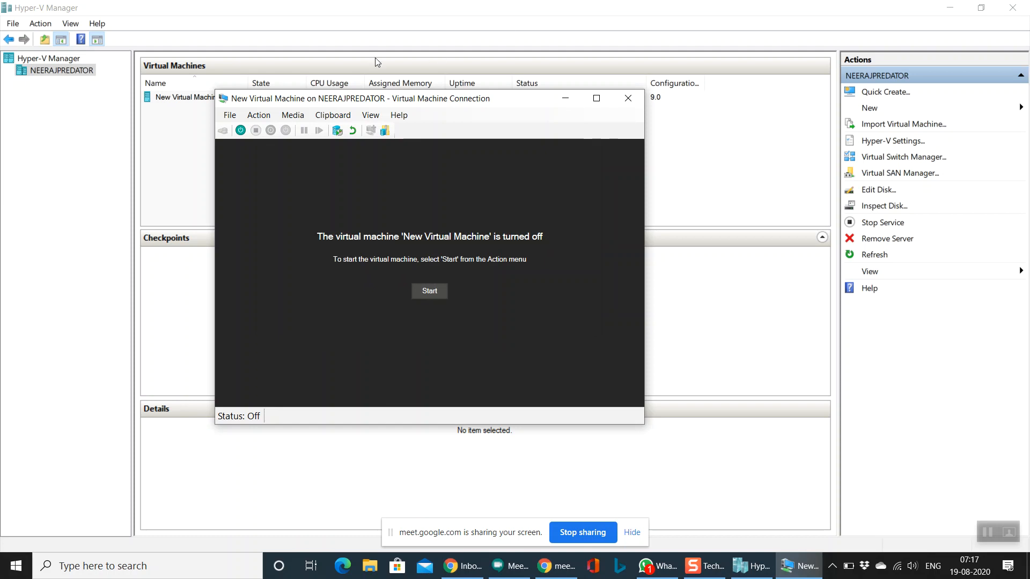
Step: Eject the corrupted ISO from the virtual machine's DVD drive
{"action": "left_click", "coordinate": [265, 116]}
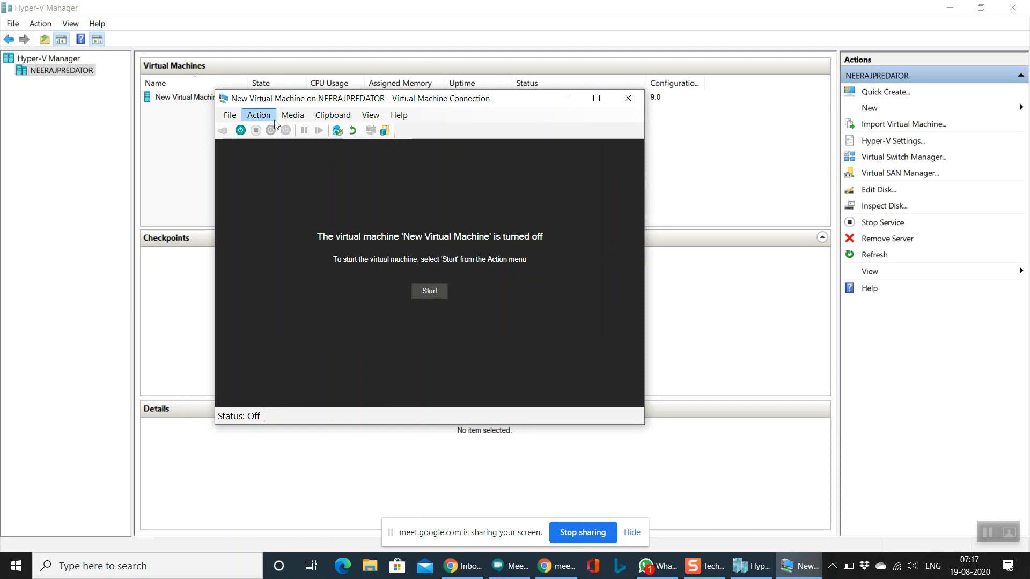
{"action": "mouse_move", "coordinate": [282, 120]}
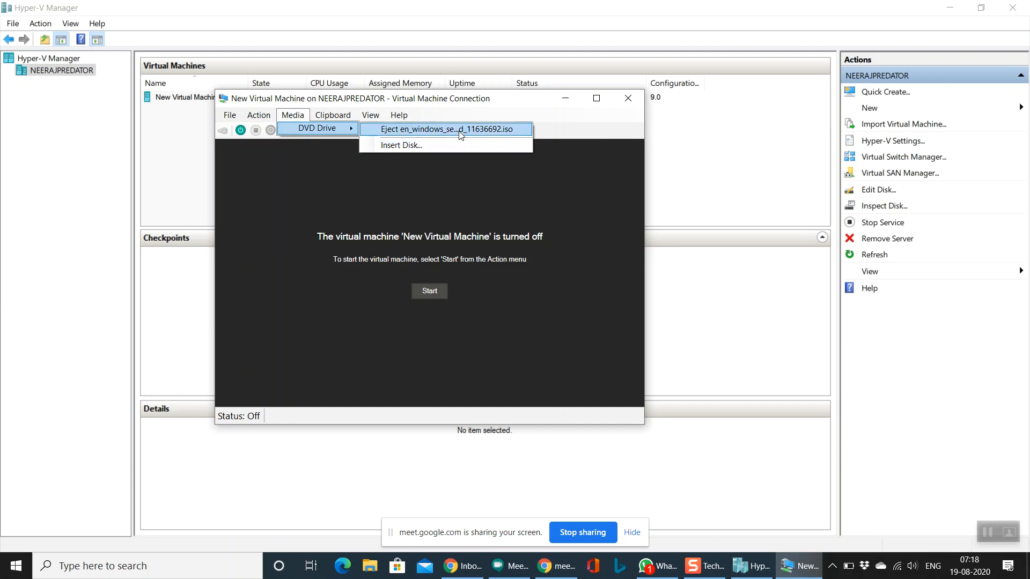
{"action": "left_click", "coordinate": [445, 132]}
Step: Insert a new disc image, browsing This PC to the D:\SERVER_OS folder
{"action": "left_click", "coordinate": [293, 115]}
{"action": "mouse_move", "coordinate": [339, 131]}
{"action": "left_click", "coordinate": [401, 145]}
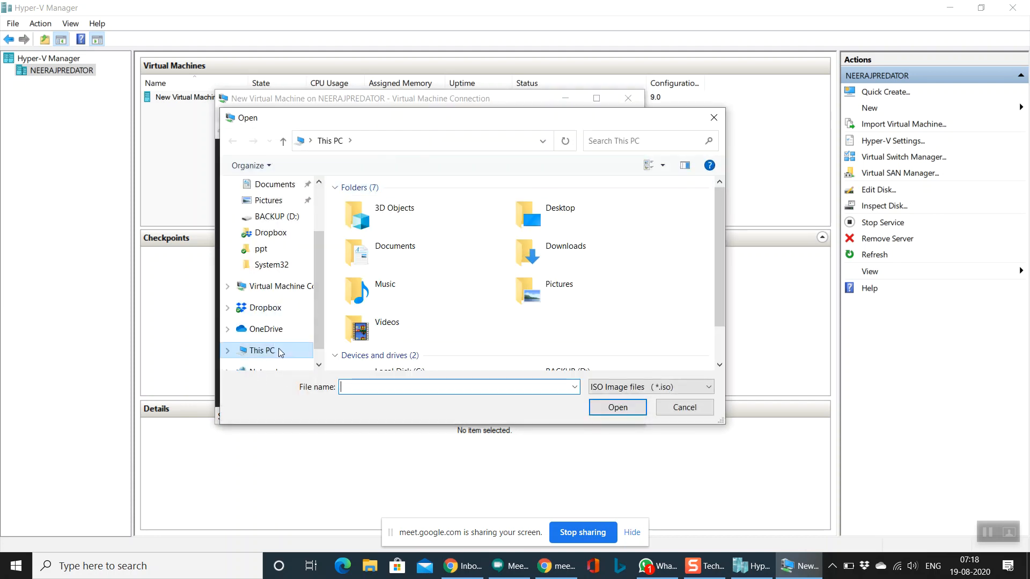
{"action": "left_click_drag", "start_coordinate": [314, 338], "coordinate": [313, 348]}
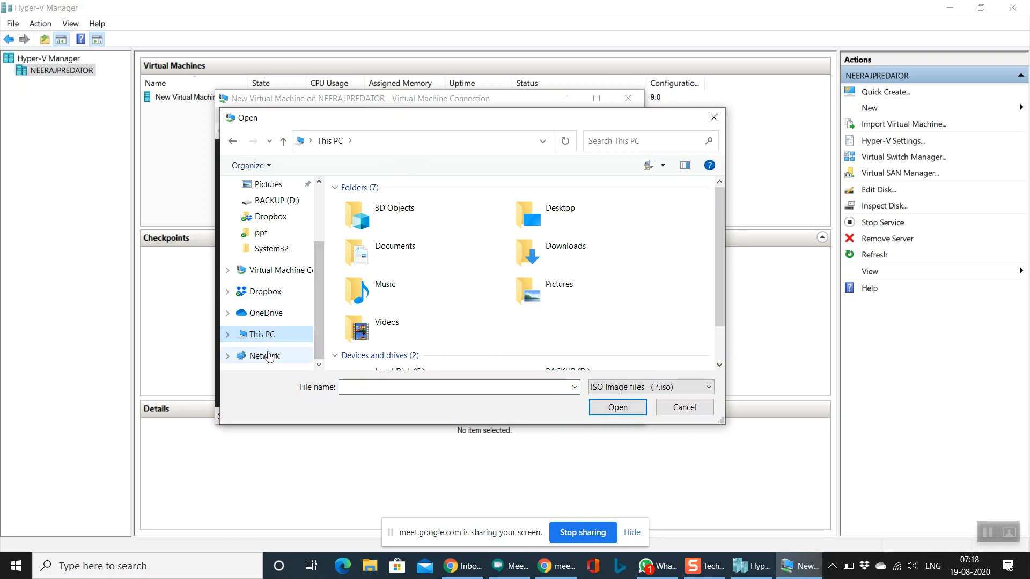
{"action": "double_click", "coordinate": [250, 335]}
{"action": "left_click", "coordinate": [277, 356]}
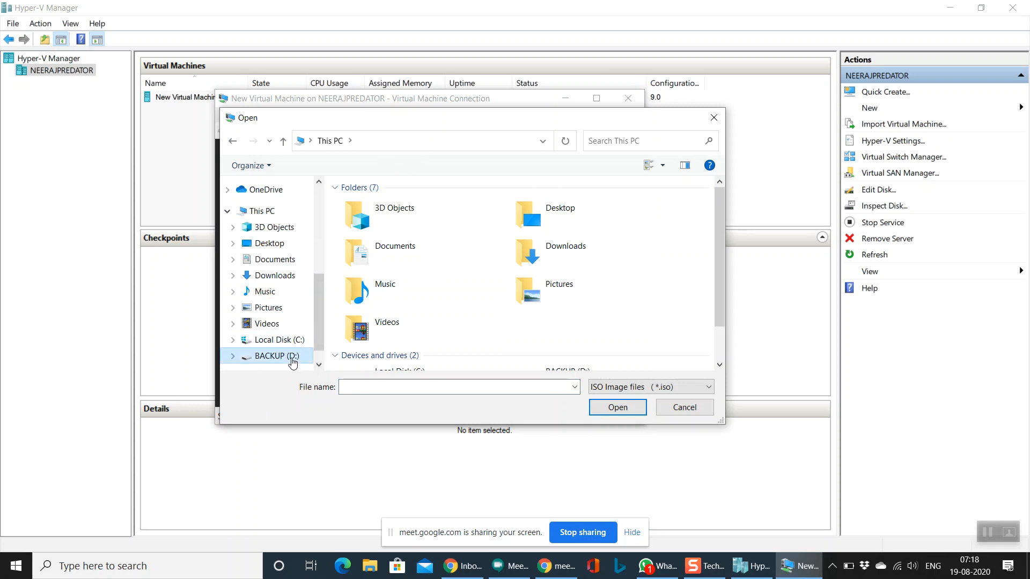
{"action": "scroll", "coordinate": [442, 308], "scroll_direction": "down", "scroll_amount": 10}
{"action": "scroll", "coordinate": [445, 304], "scroll_direction": "down", "scroll_amount": 1}
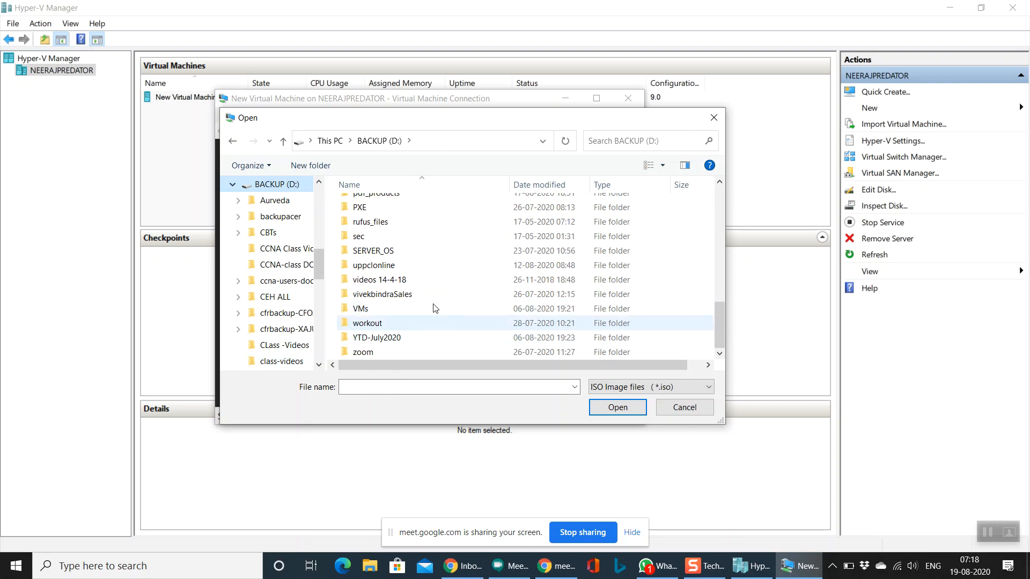
{"action": "double_click", "coordinate": [407, 251]}
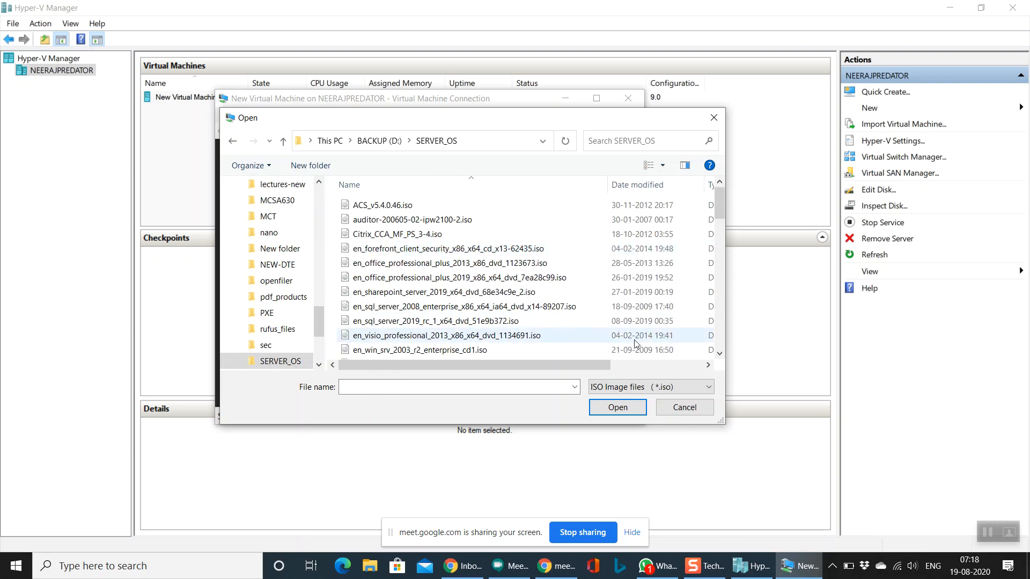
Step: Attach en_windows_server_2016_x64_dvd_9327751.iso and start the VM, continuing from its last state
{"action": "left_click_drag", "start_coordinate": [722, 198], "coordinate": [722, 248]}
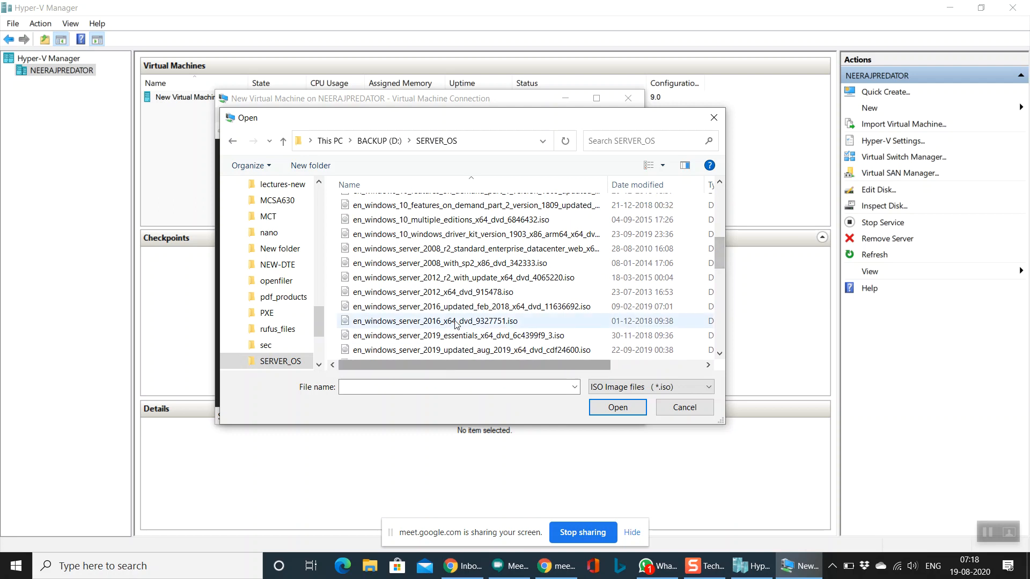
{"action": "left_click", "coordinate": [536, 321]}
{"action": "left_click", "coordinate": [618, 408]}
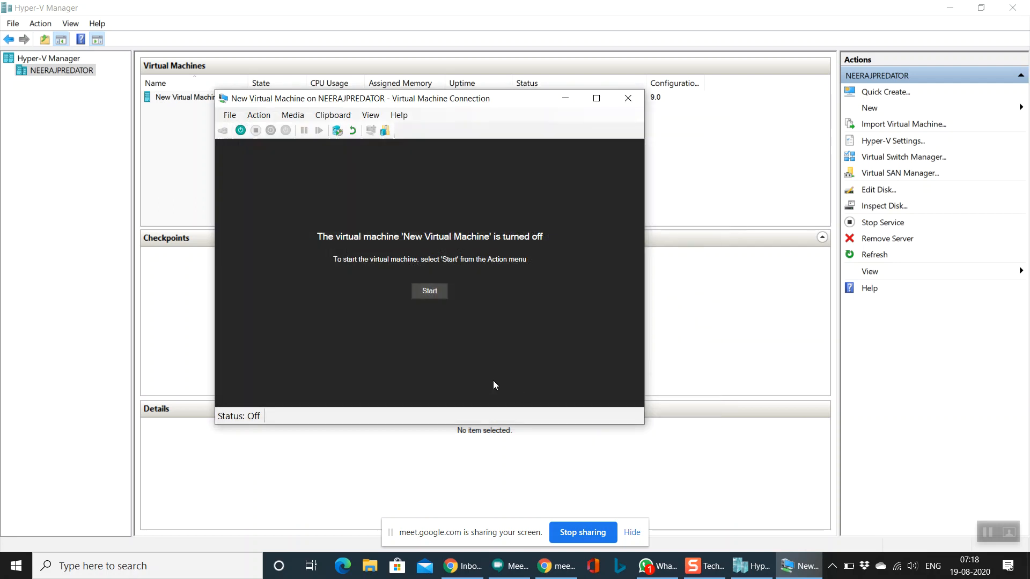
{"action": "left_click", "coordinate": [438, 297]}
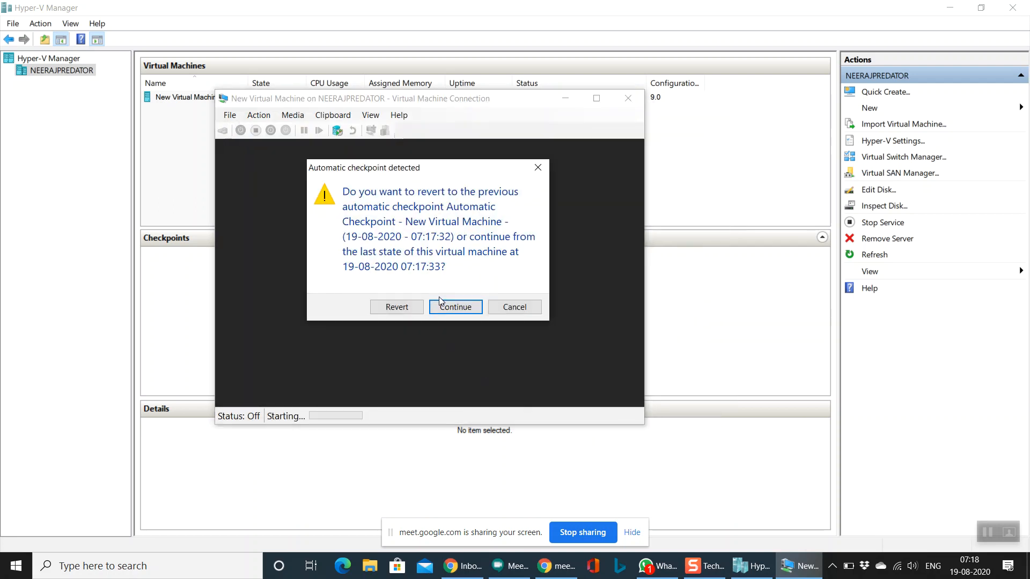
{"action": "left_click", "coordinate": [452, 309]}
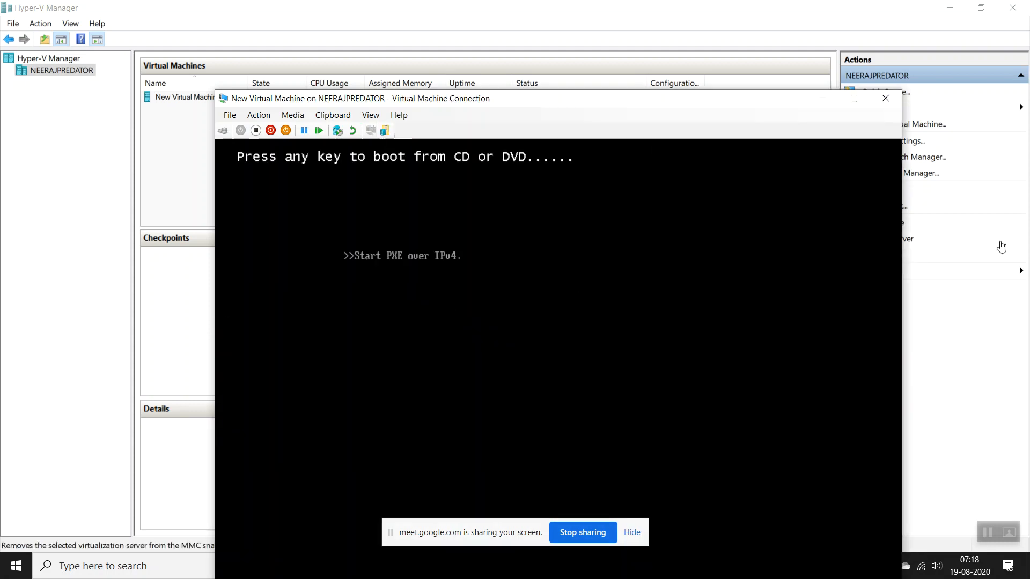
Step: Reopen the New Virtual Machine console, move it to the top of the screen, and reset the VM
{"action": "left_click", "coordinate": [919, 8]}
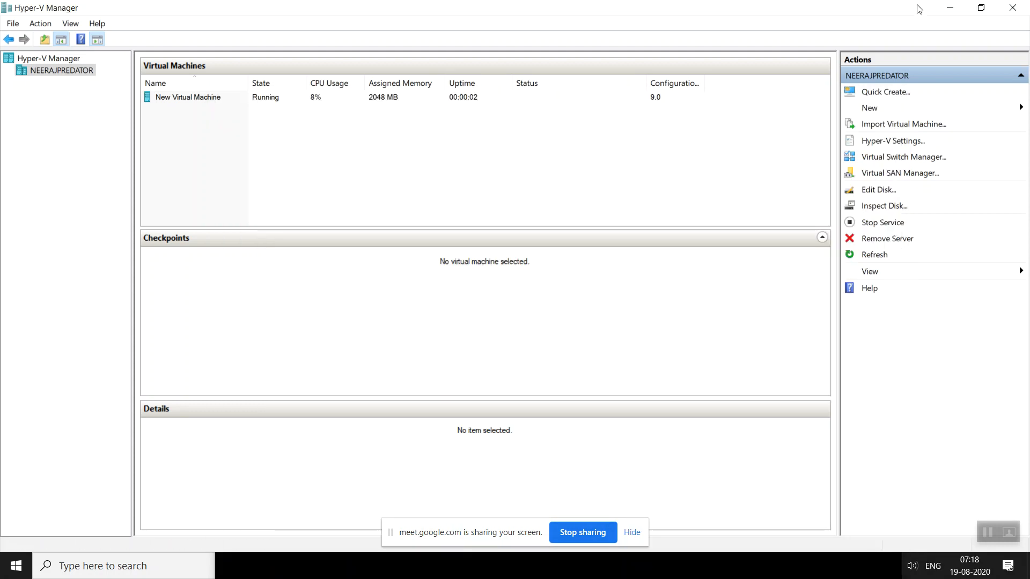
{"action": "double_click", "coordinate": [293, 100]}
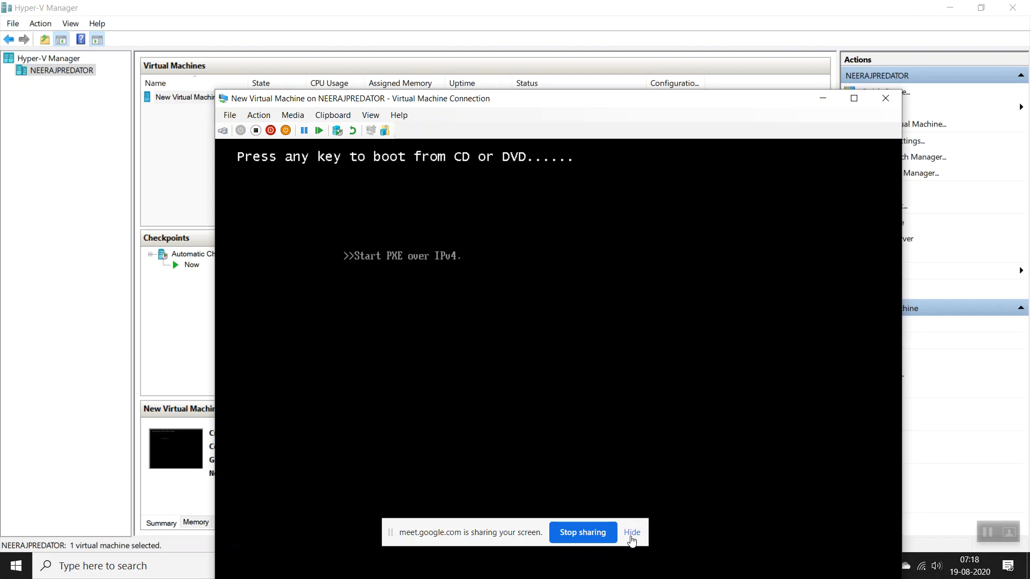
{"action": "left_click", "coordinate": [631, 533]}
{"action": "left_click_drag", "start_coordinate": [511, 105], "coordinate": [502, 5]}
{"action": "left_click_drag", "start_coordinate": [502, 4], "coordinate": [497, 20]}
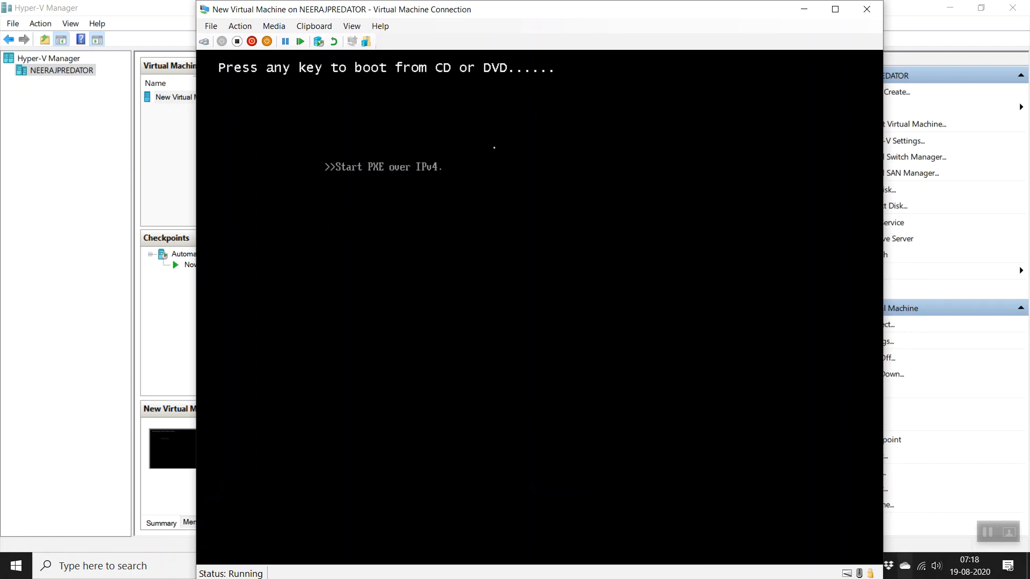
{"action": "left_click", "coordinate": [204, 42]}
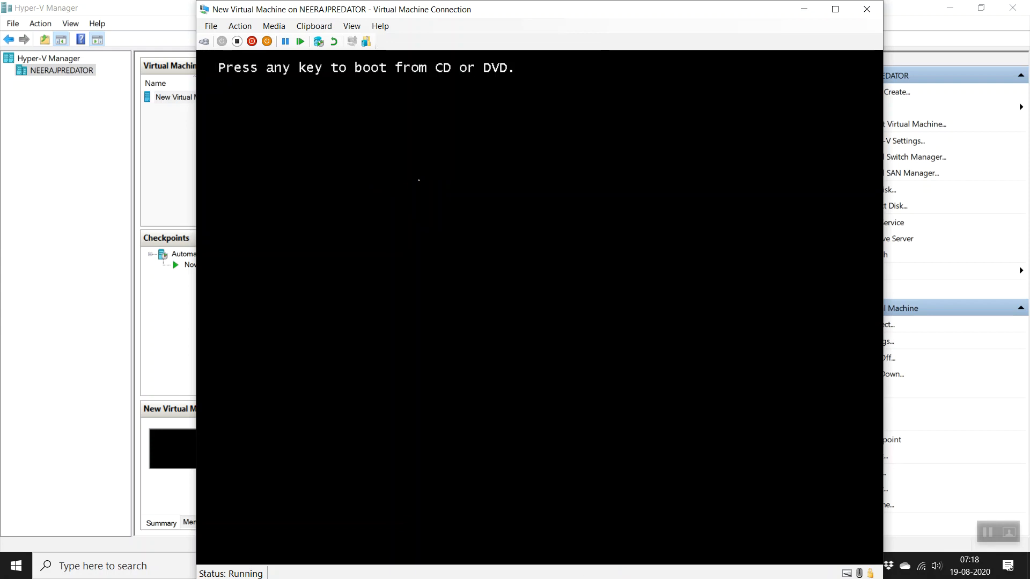
Step: Boot from the DVD, keep default language settings, begin installing, and skip the product key
{"action": "key", "text": "Return"}
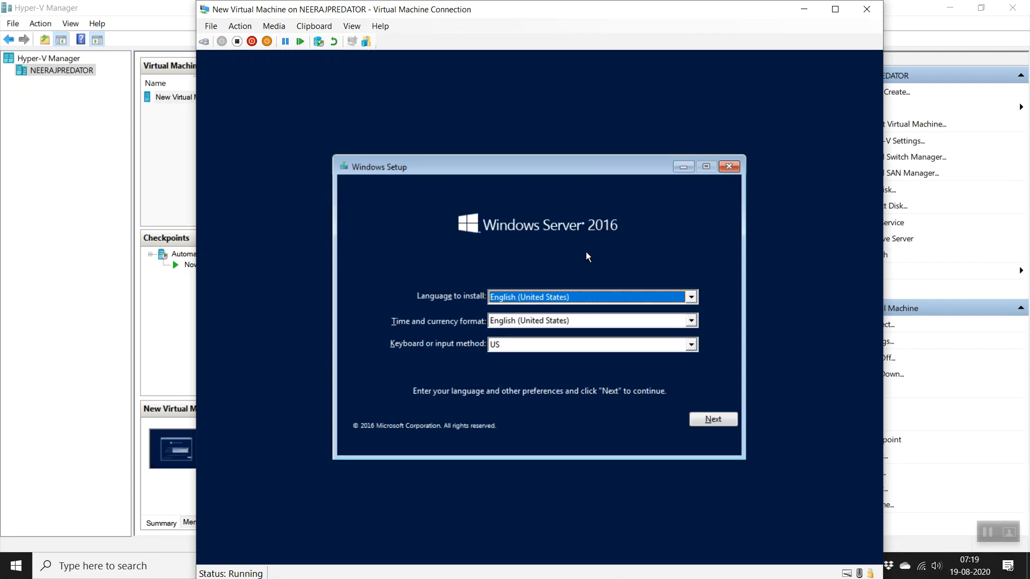
{"action": "left_click", "coordinate": [722, 424]}
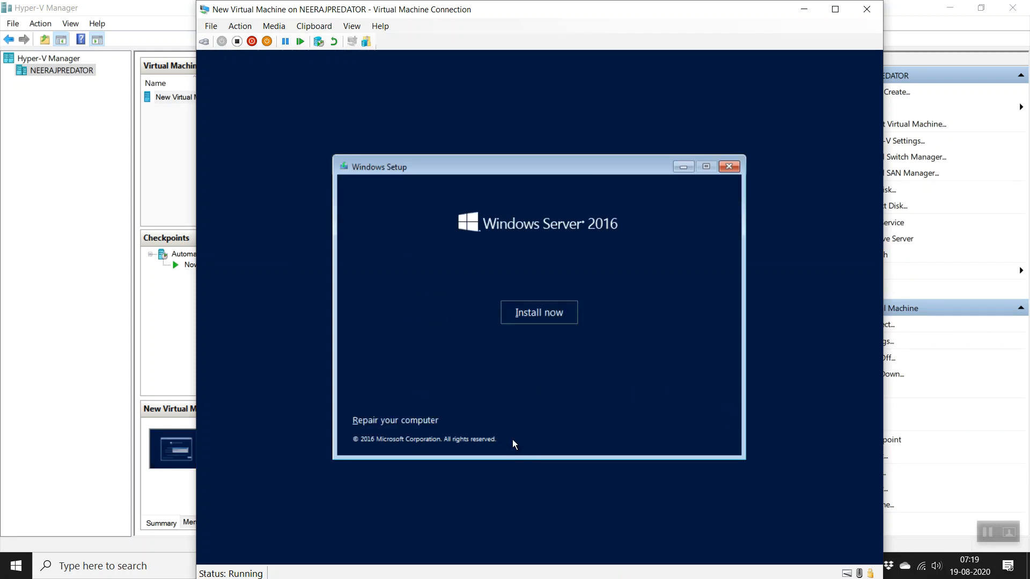
{"action": "left_click", "coordinate": [541, 321]}
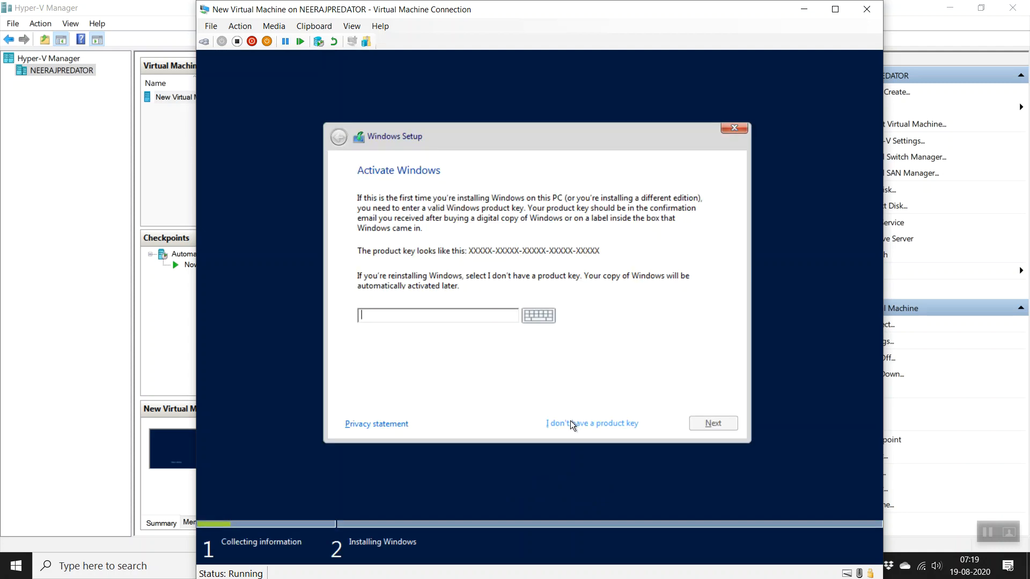
{"action": "left_click", "coordinate": [579, 423]}
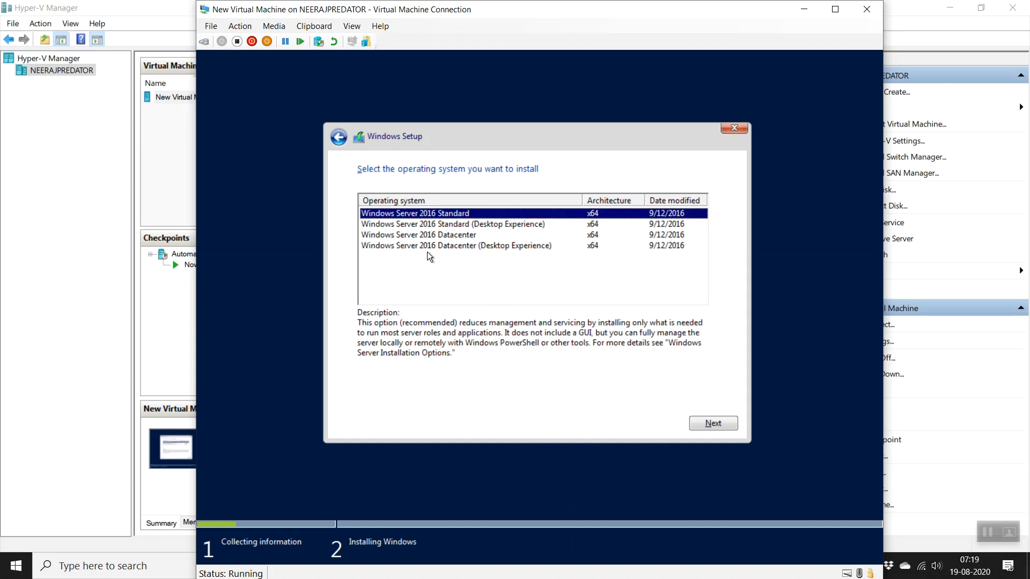
Step: Choose Windows Server 2016 Datacenter (Desktop Experience) and accept the license terms
{"action": "left_click", "coordinate": [431, 247]}
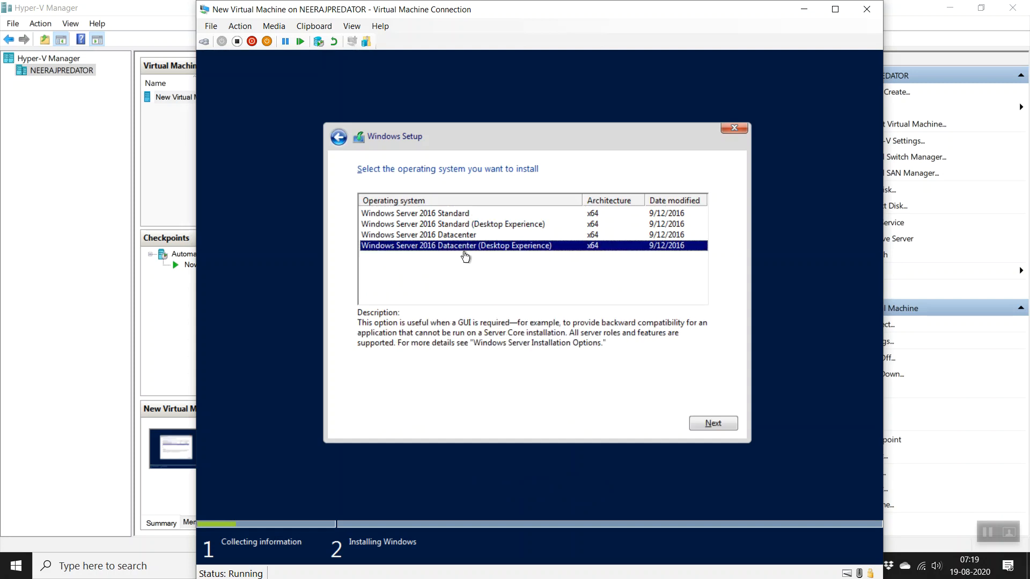
{"action": "left_click", "coordinate": [698, 423]}
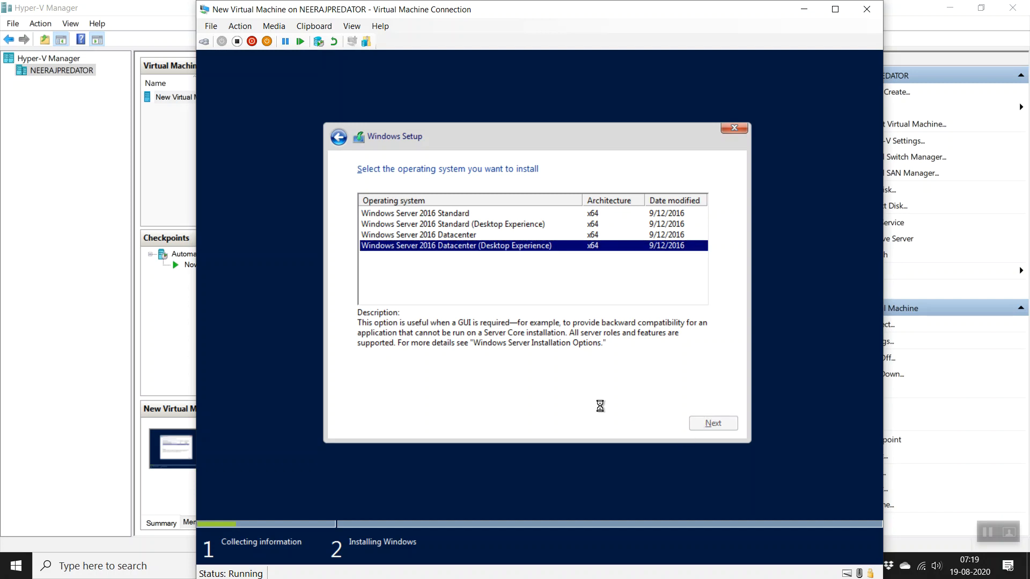
{"action": "left_click", "coordinate": [437, 397]}
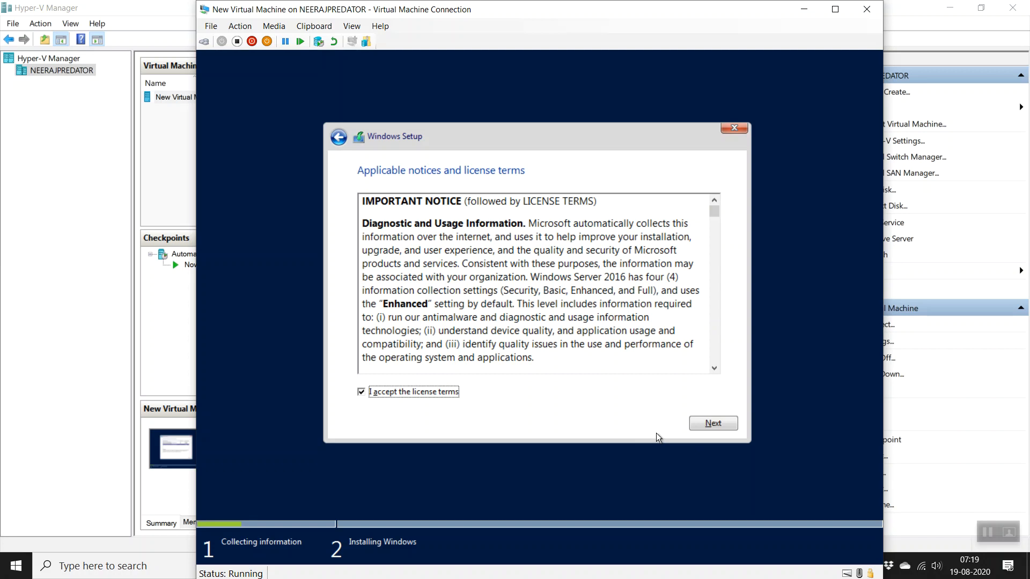
{"action": "left_click", "coordinate": [708, 433]}
Step: Choose a Custom install and create an 81000 MB partition, allowing setup's system partitions
{"action": "left_click", "coordinate": [617, 323]}
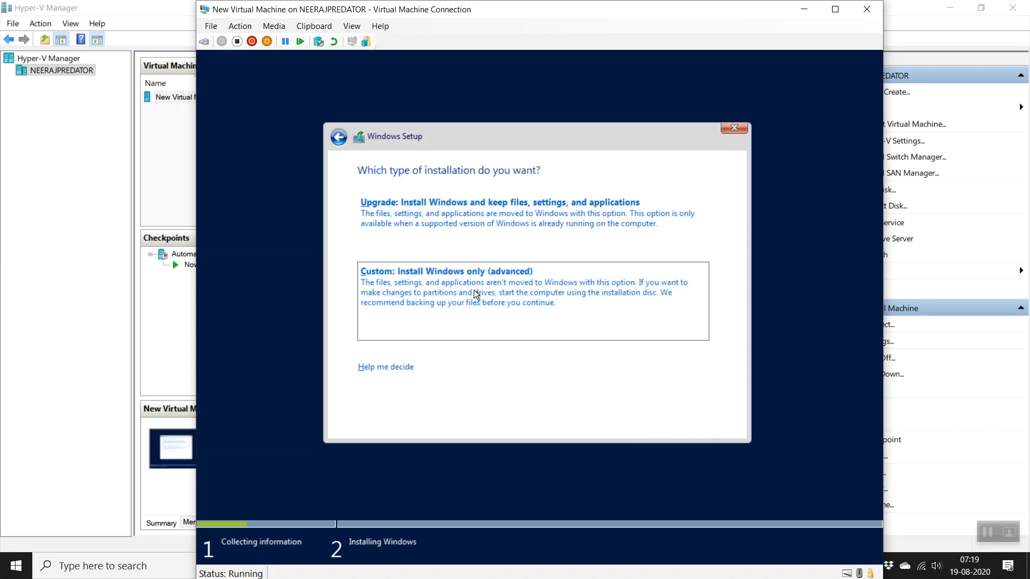
{"action": "left_click", "coordinate": [643, 343]}
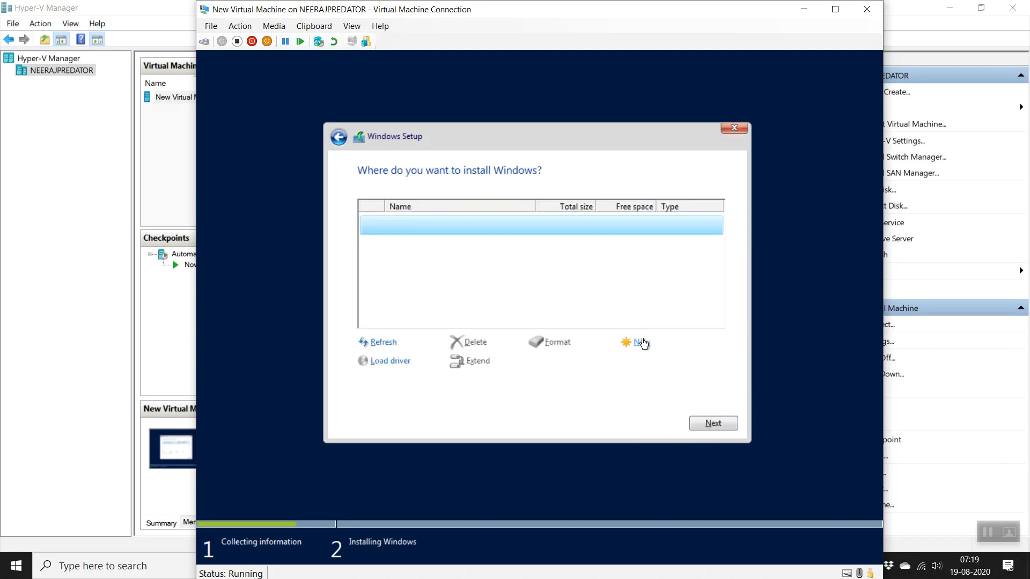
{"action": "left_click", "coordinate": [673, 366]}
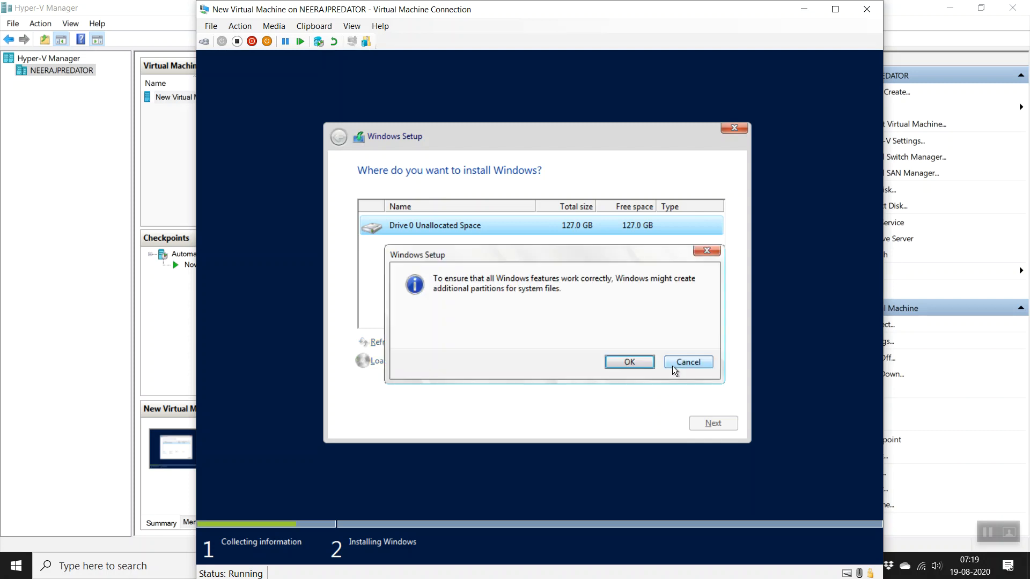
{"action": "left_click", "coordinate": [688, 361]}
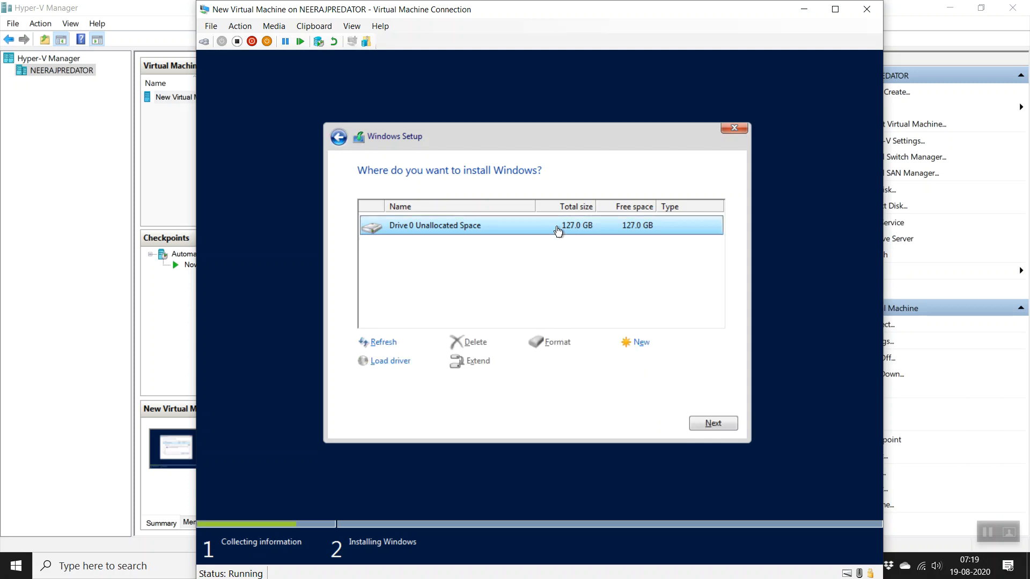
{"action": "left_click", "coordinate": [643, 343]}
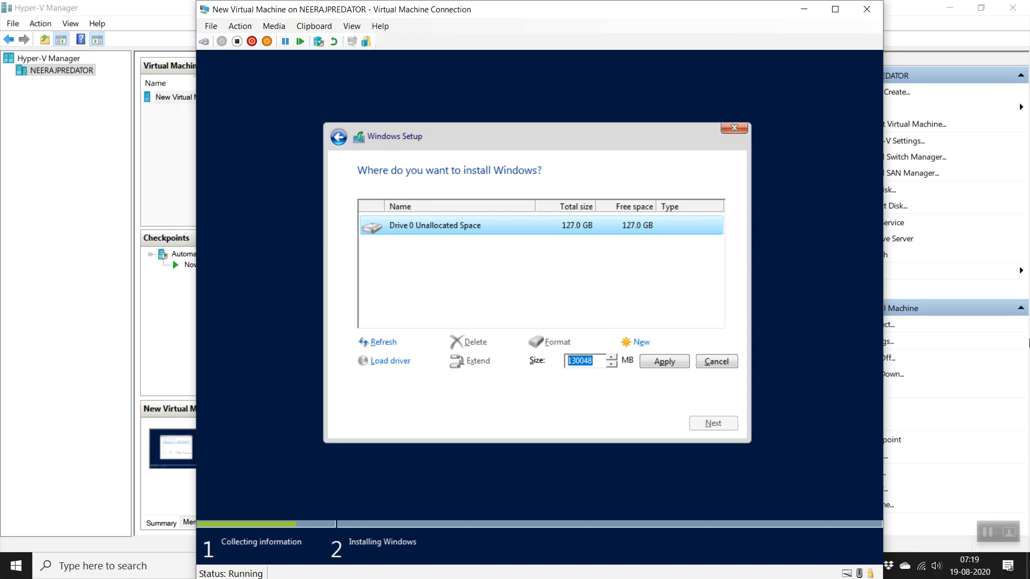
{"action": "type", "text": "81000"}
{"action": "left_click", "coordinate": [669, 360]}
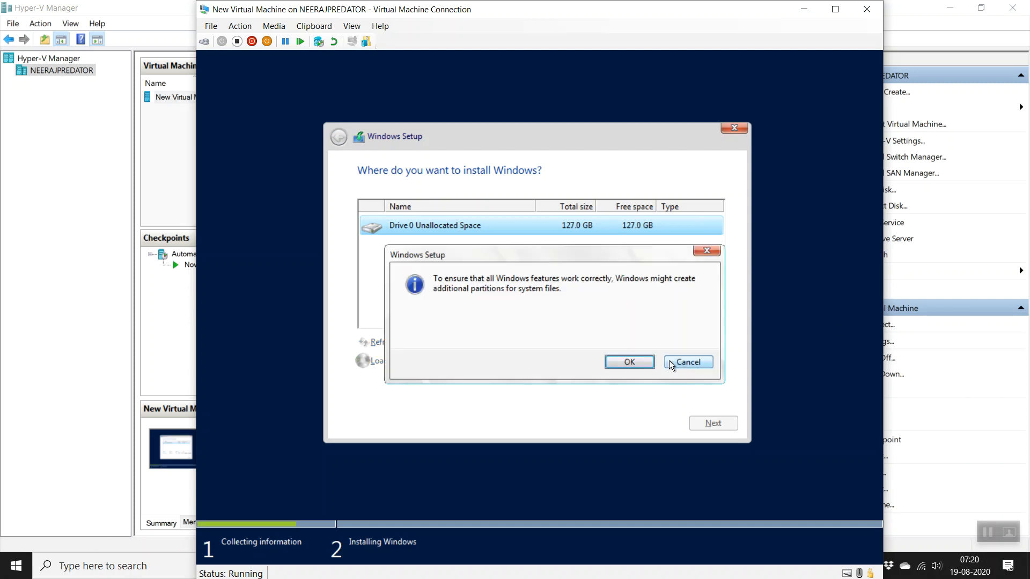
{"action": "left_click", "coordinate": [630, 362]}
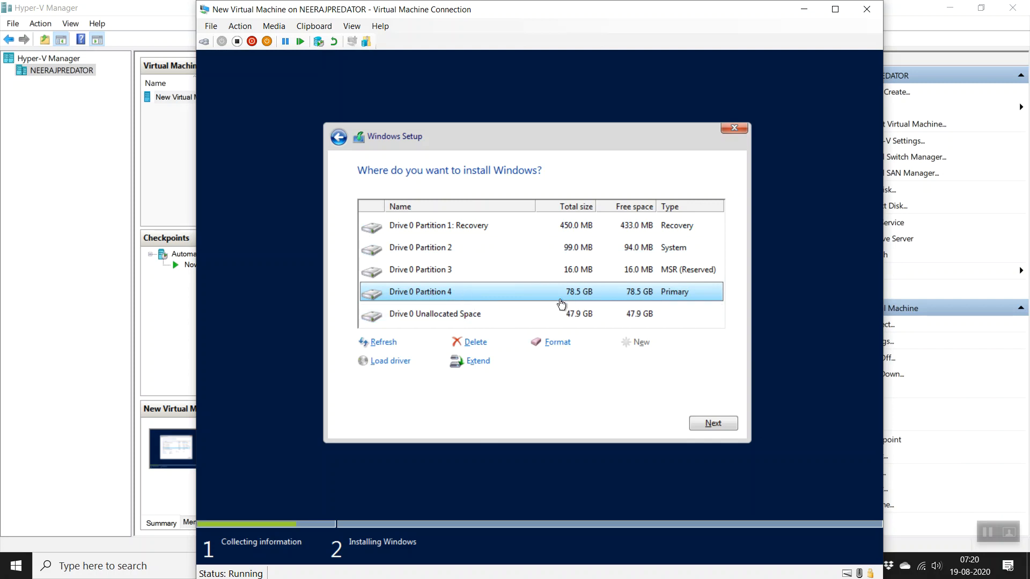
Step: Create a second partition from all remaining unallocated space
{"action": "left_click", "coordinate": [504, 316]}
{"action": "left_click", "coordinate": [639, 342]}
{"action": "left_click", "coordinate": [668, 361]}
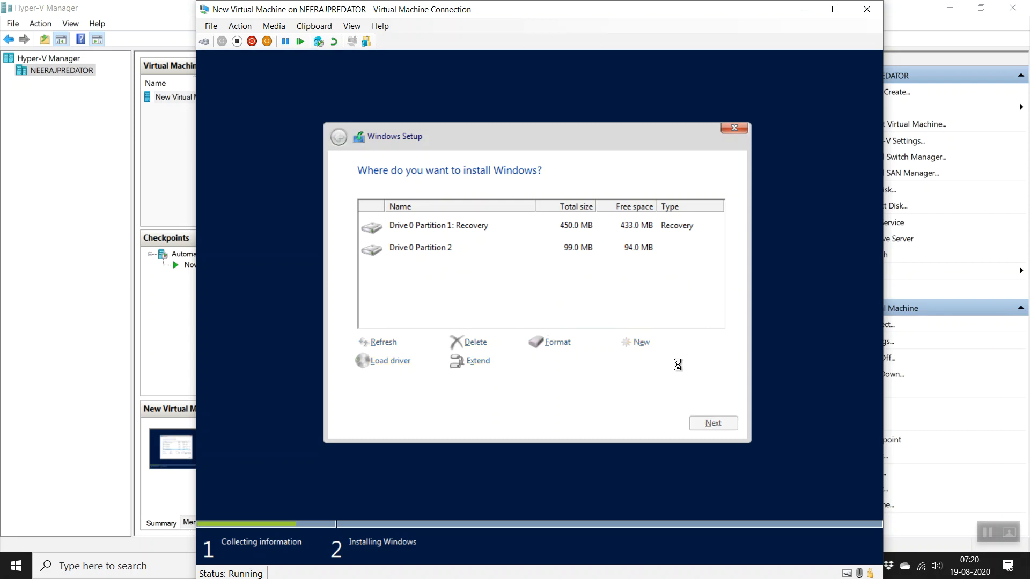
Step: Install Windows on Partition 4
{"action": "left_click", "coordinate": [684, 295]}
{"action": "left_click", "coordinate": [674, 313]}
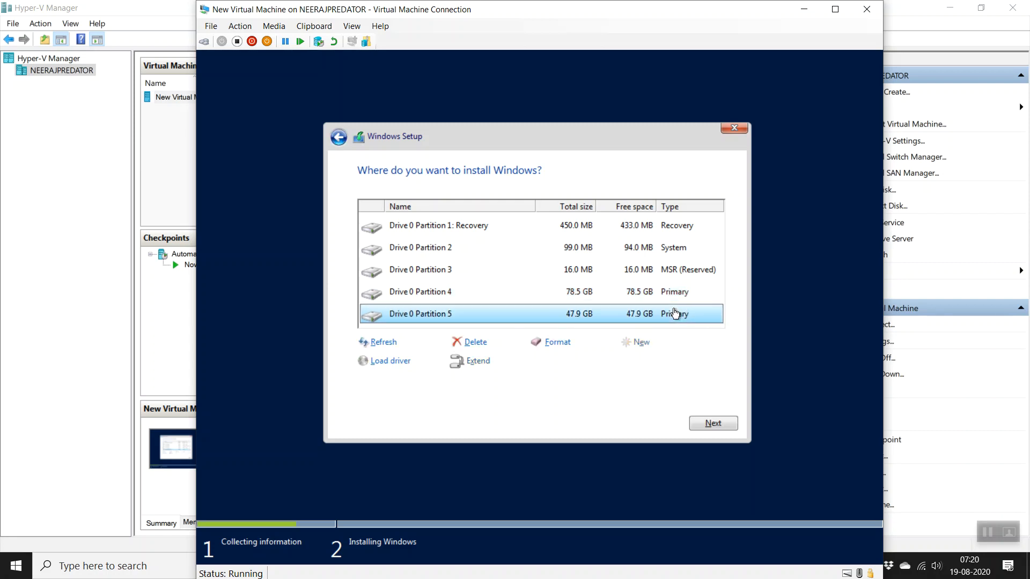
{"action": "left_click", "coordinate": [553, 298]}
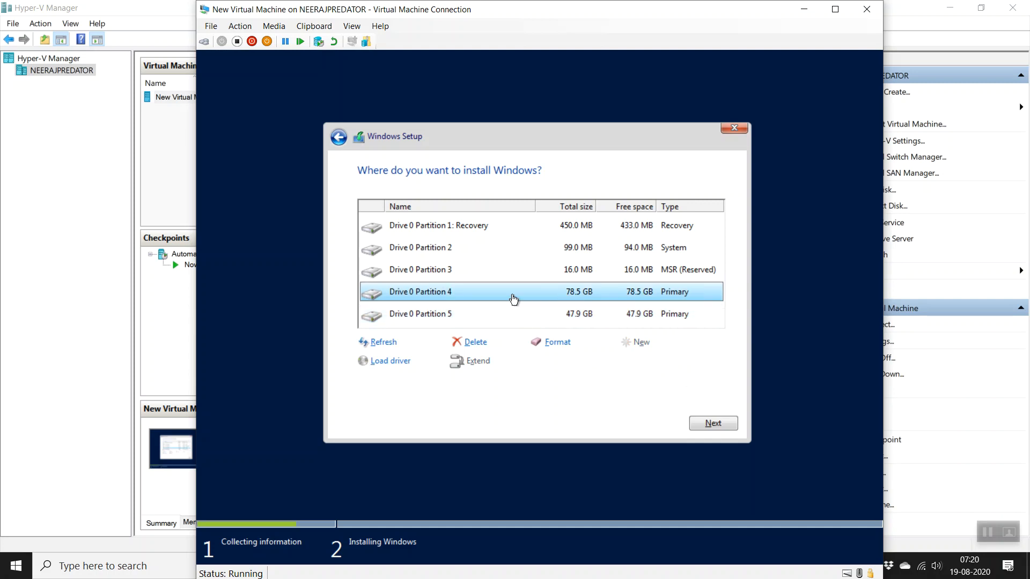
{"action": "left_click", "coordinate": [515, 314]}
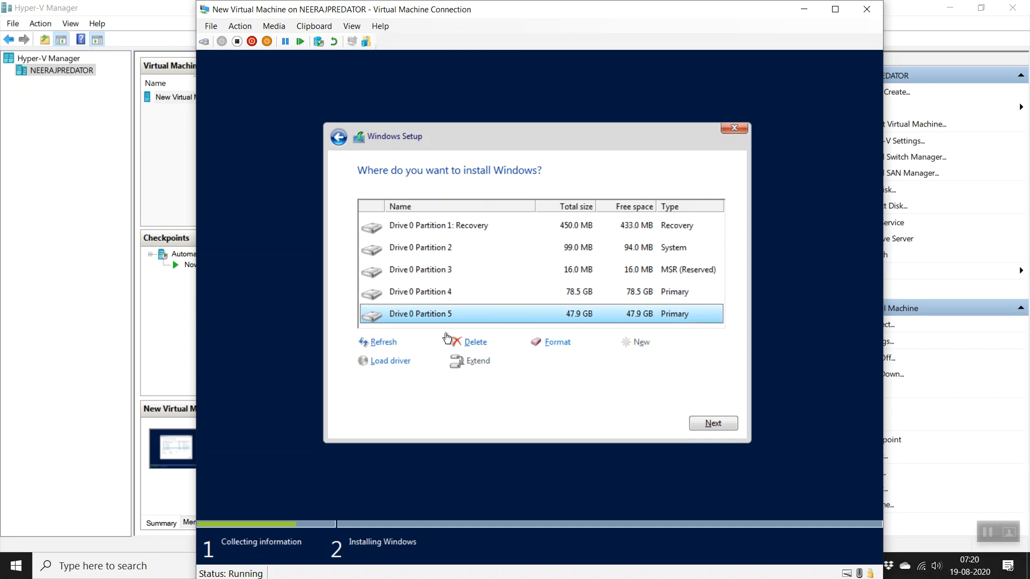
{"action": "left_click", "coordinate": [483, 296]}
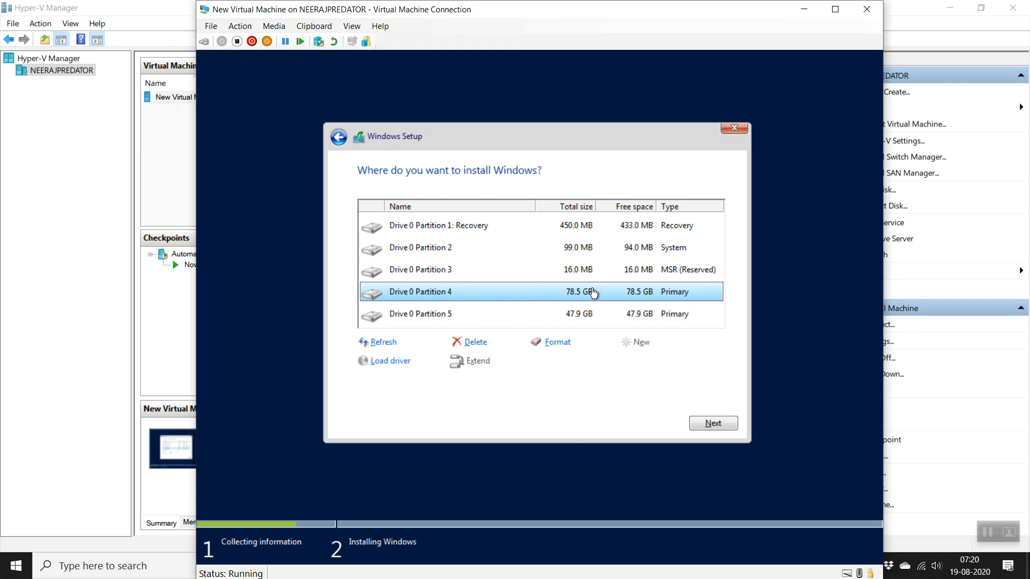
{"action": "left_click", "coordinate": [712, 426]}
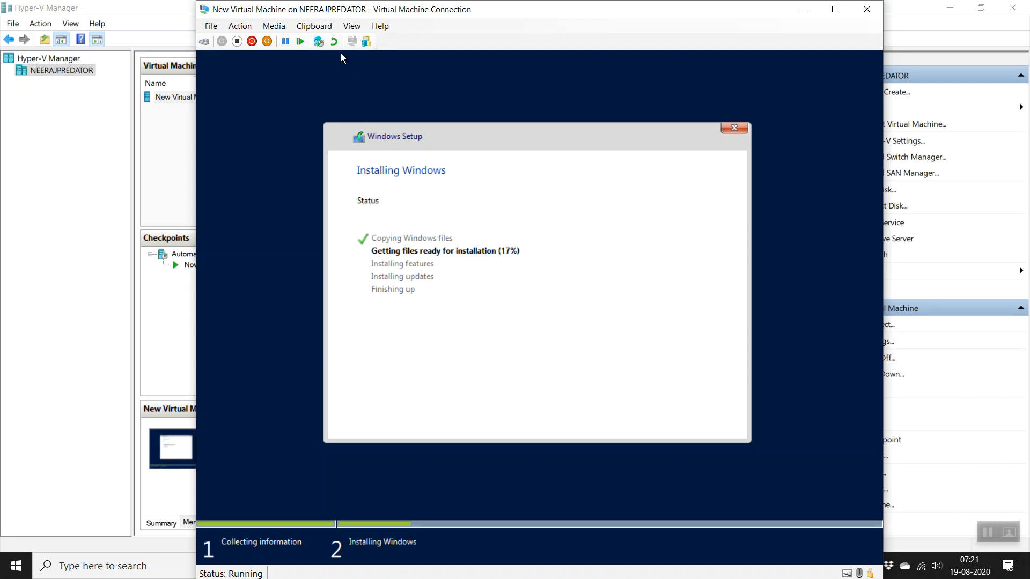
Step: Close the installing VM's console, reconnect to check progress, then close it again
{"action": "left_click", "coordinate": [351, 27]}
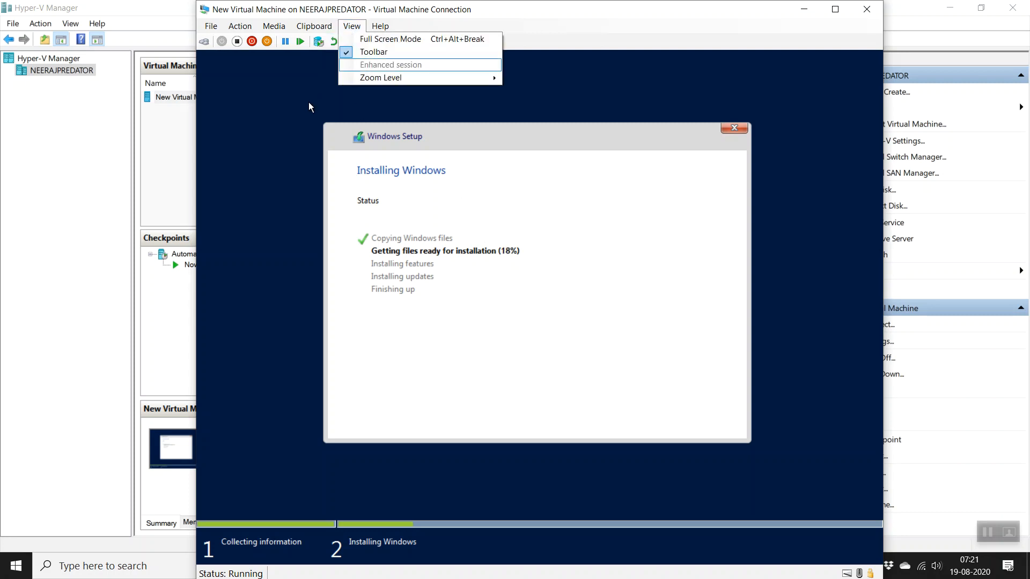
{"action": "left_click", "coordinate": [866, 8]}
{"action": "left_click", "coordinate": [866, 9]}
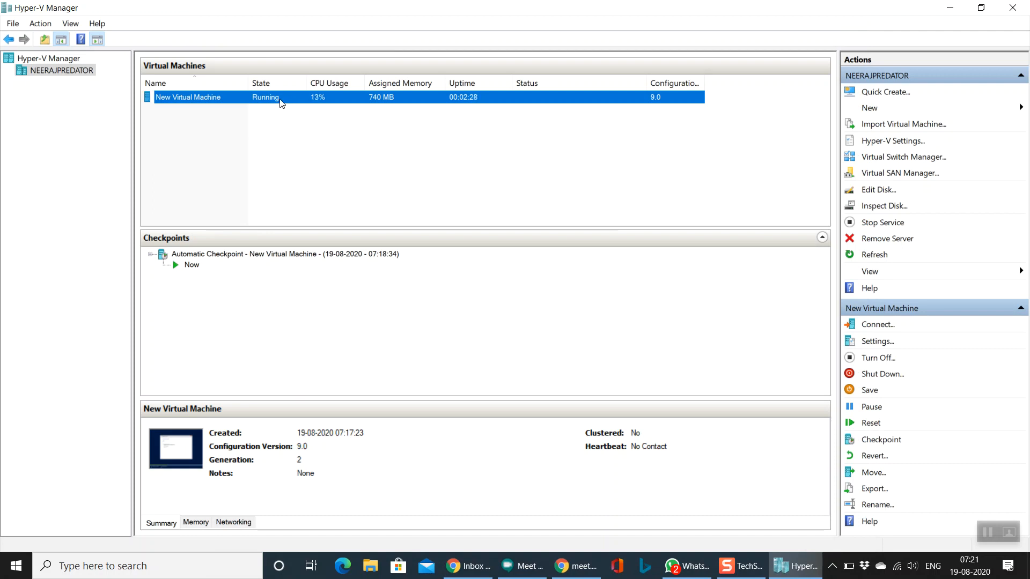
{"action": "key", "text": "Return"}
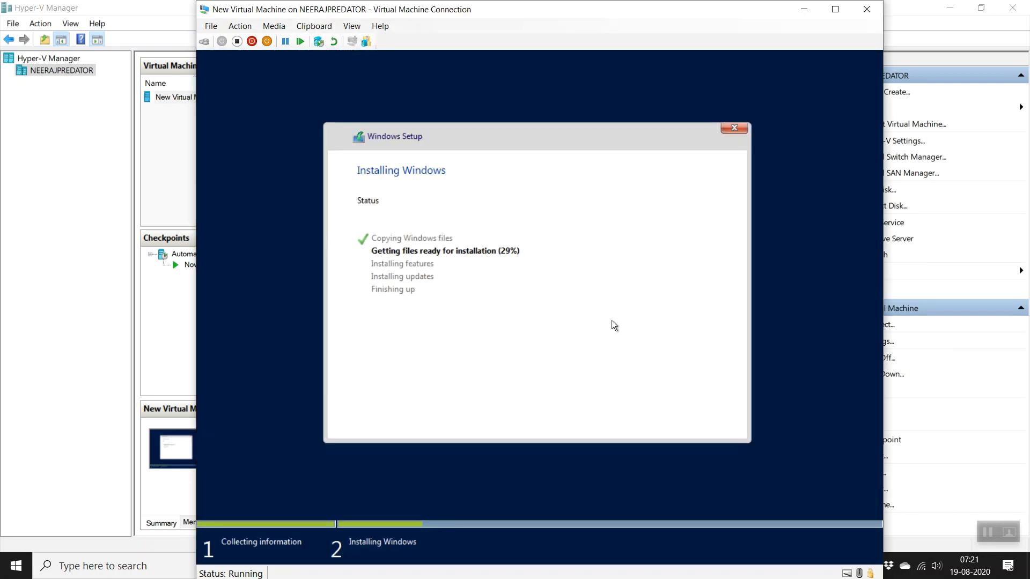
{"action": "left_click", "coordinate": [867, 9]}
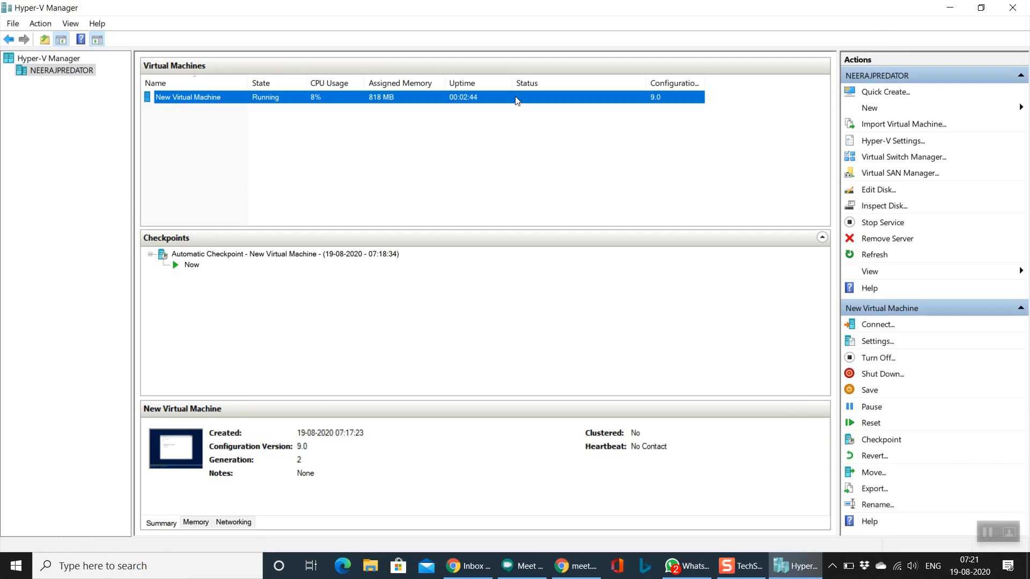
Step: Open New Virtual Machine's Settings at the Memory page showing 2048 MB RAM
{"action": "right_click", "coordinate": [192, 103]}
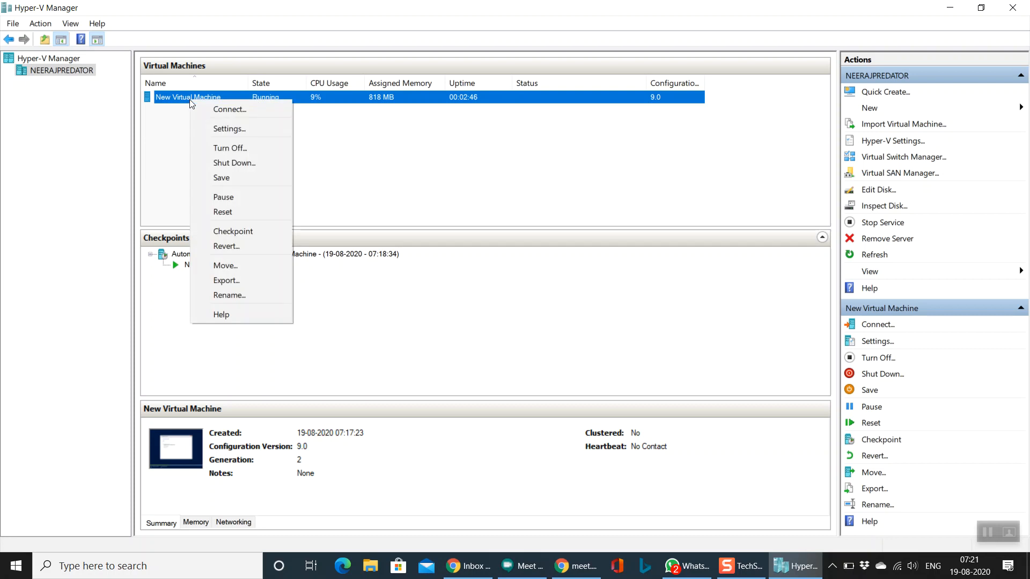
{"action": "left_click", "coordinate": [230, 129]}
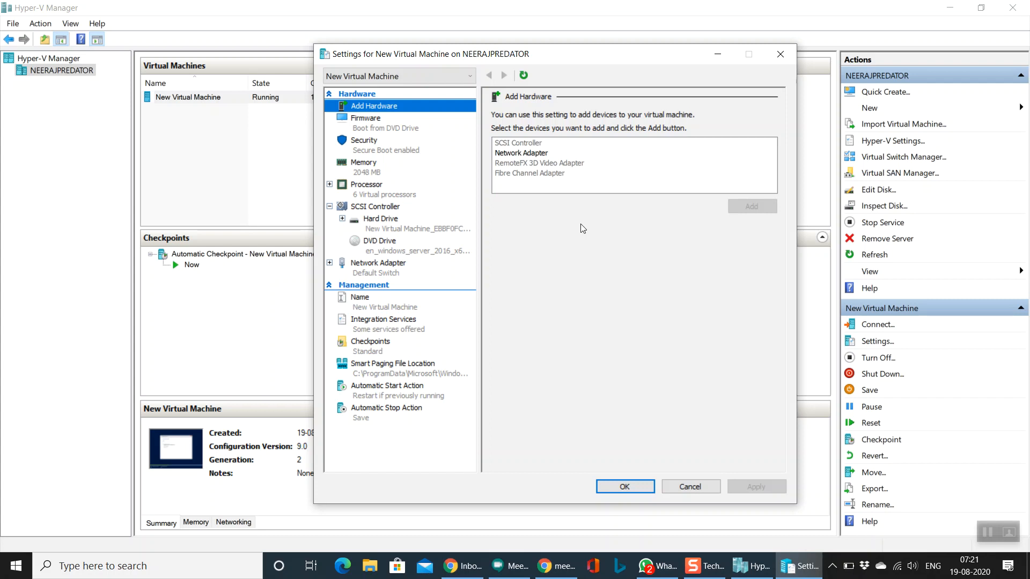
{"action": "left_click", "coordinate": [401, 172]}
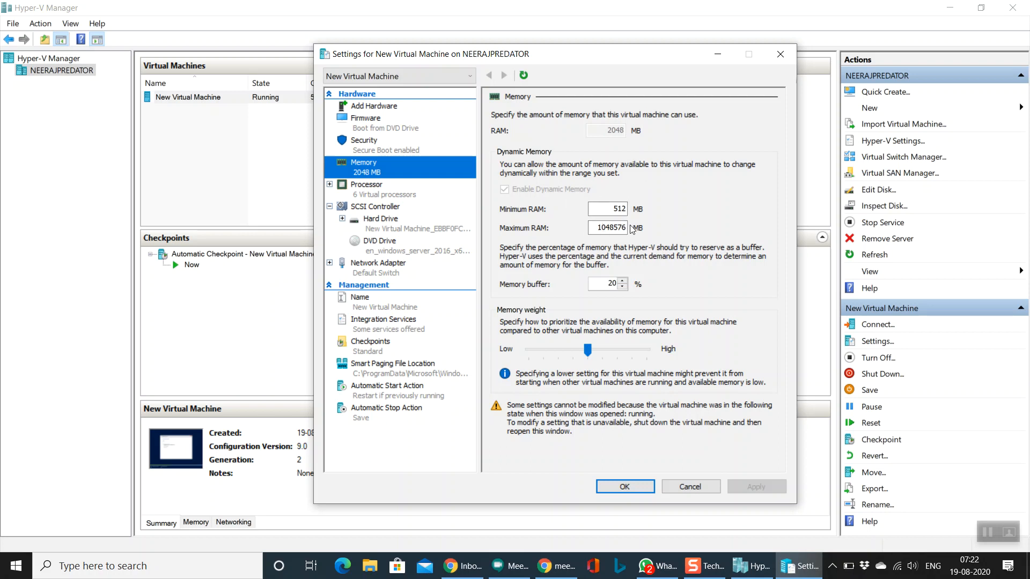
Step: Review Minimum RAM, Maximum RAM and memory buffer unchanged, then view the 6-processor Processor page
{"action": "double_click", "coordinate": [614, 208]}
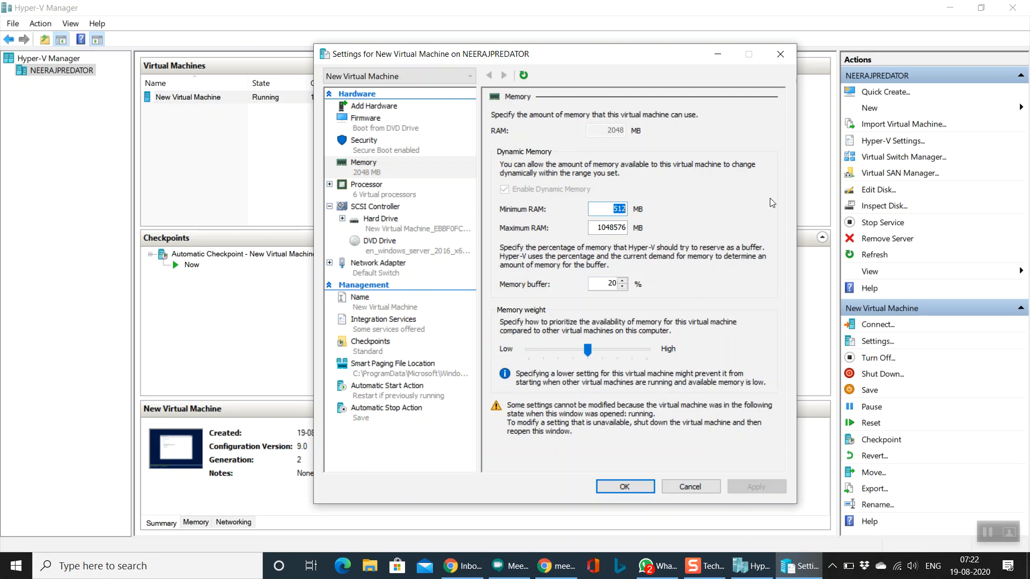
{"action": "left_click", "coordinate": [596, 230]}
{"action": "double_click", "coordinate": [596, 230]}
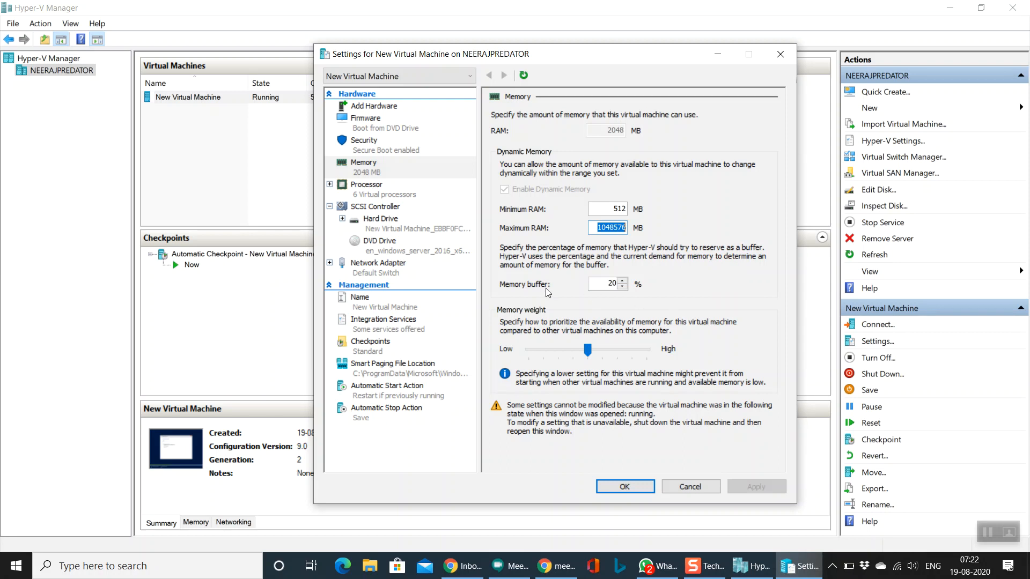
{"action": "key", "text": "Tab"}
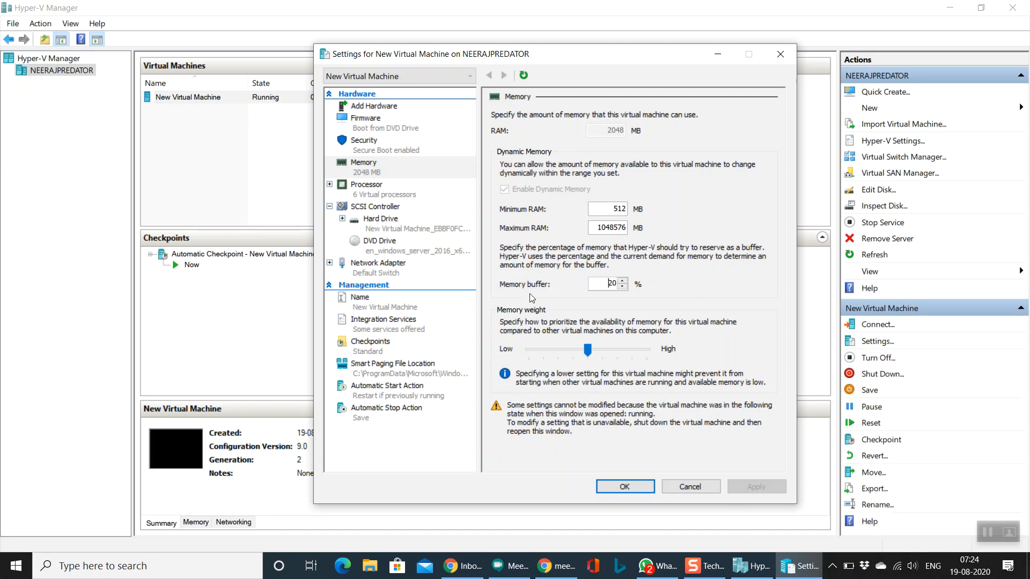
{"action": "left_click", "coordinate": [374, 194]}
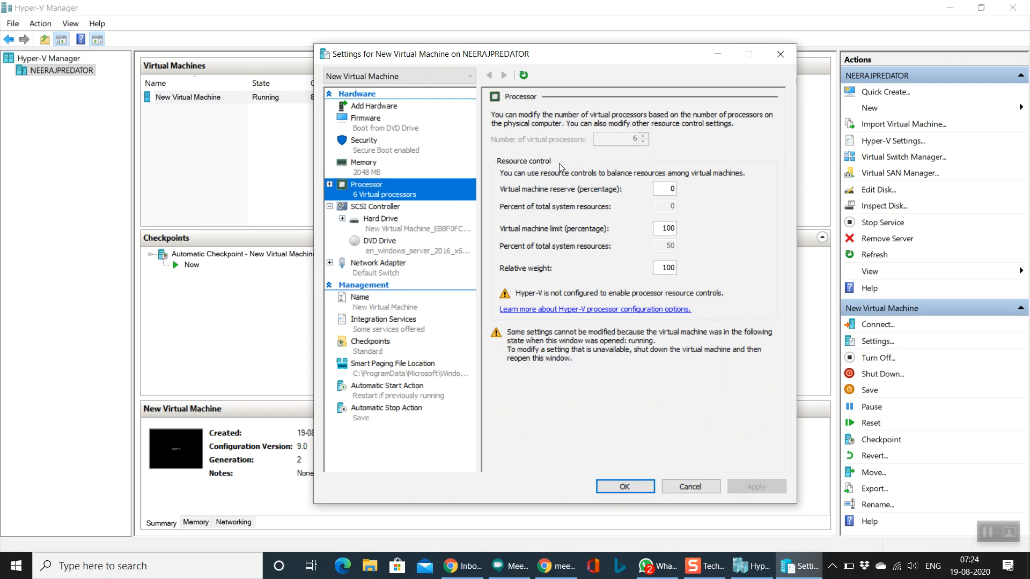
{"action": "left_click", "coordinate": [330, 184]}
{"action": "left_click", "coordinate": [330, 185]}
Step: Leave the virtual hard disk path unchanged, then view the DVD Drive holding the Windows Server 2016 ISO
{"action": "left_click", "coordinate": [388, 219]}
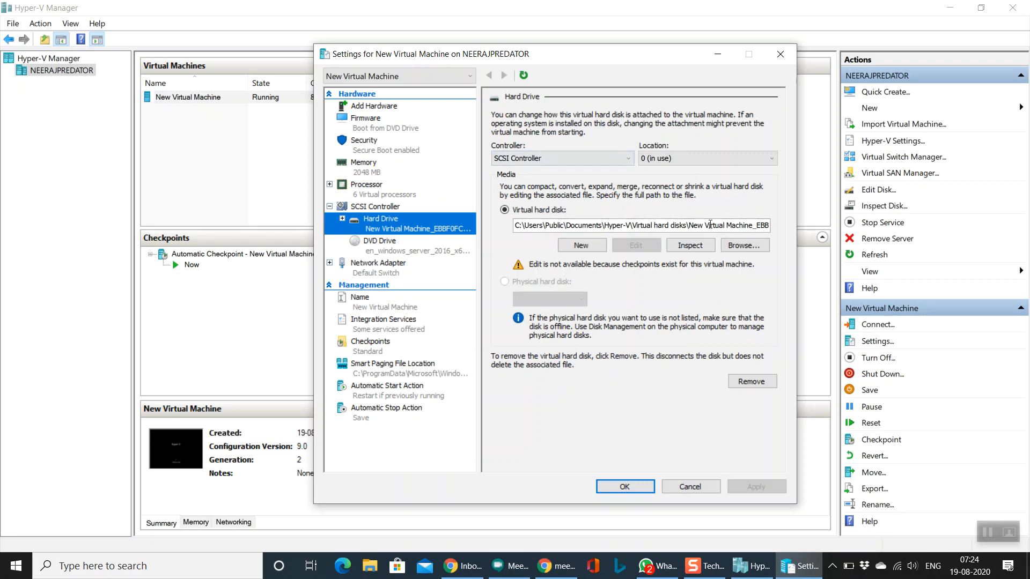
{"action": "left_click_drag", "start_coordinate": [738, 224], "coordinate": [745, 234]}
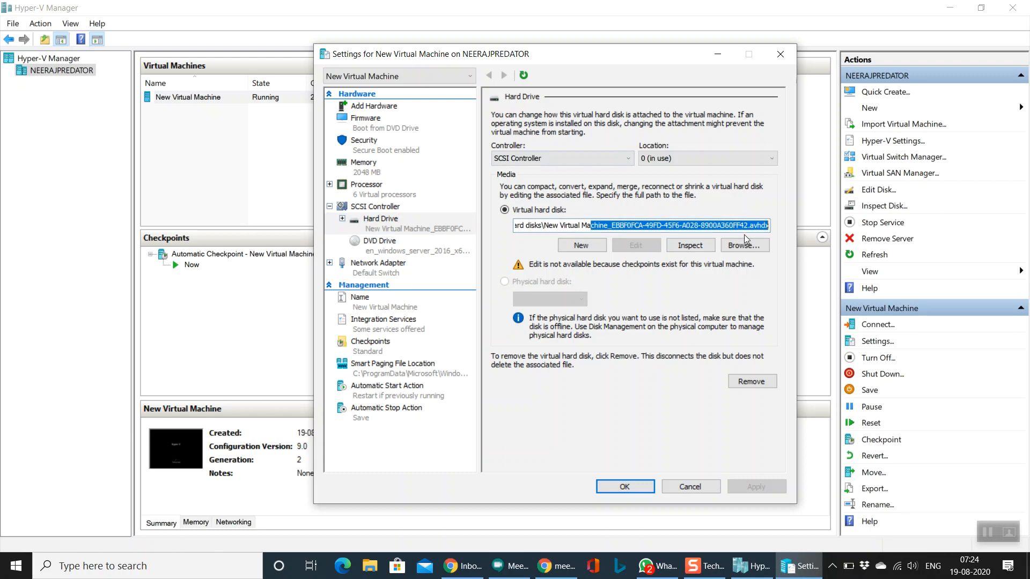
{"action": "left_click", "coordinate": [769, 226]}
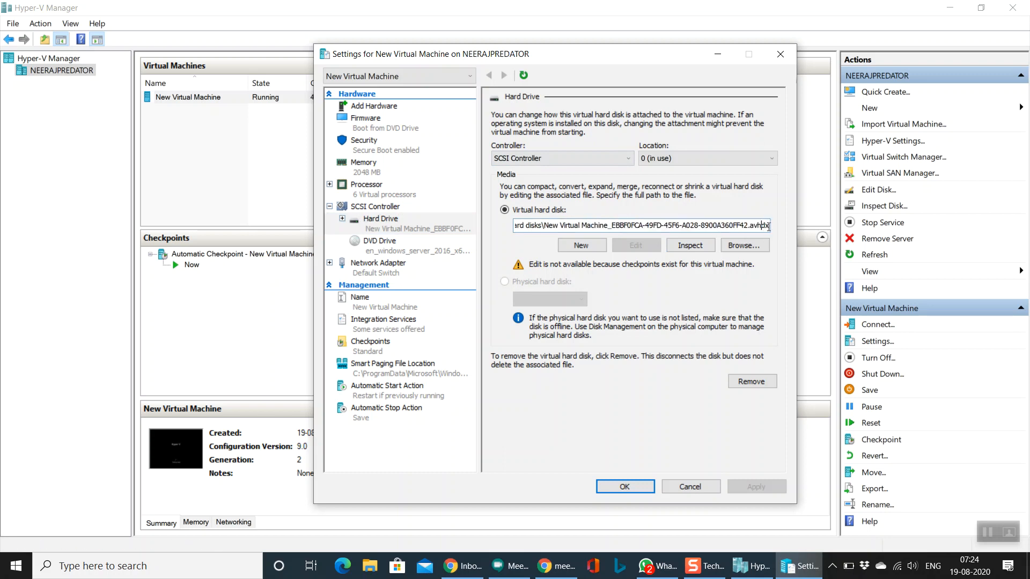
{"action": "key", "text": "ctrl+a"}
{"action": "key", "text": "Delete"}
{"action": "key", "text": "ctrl+z"}
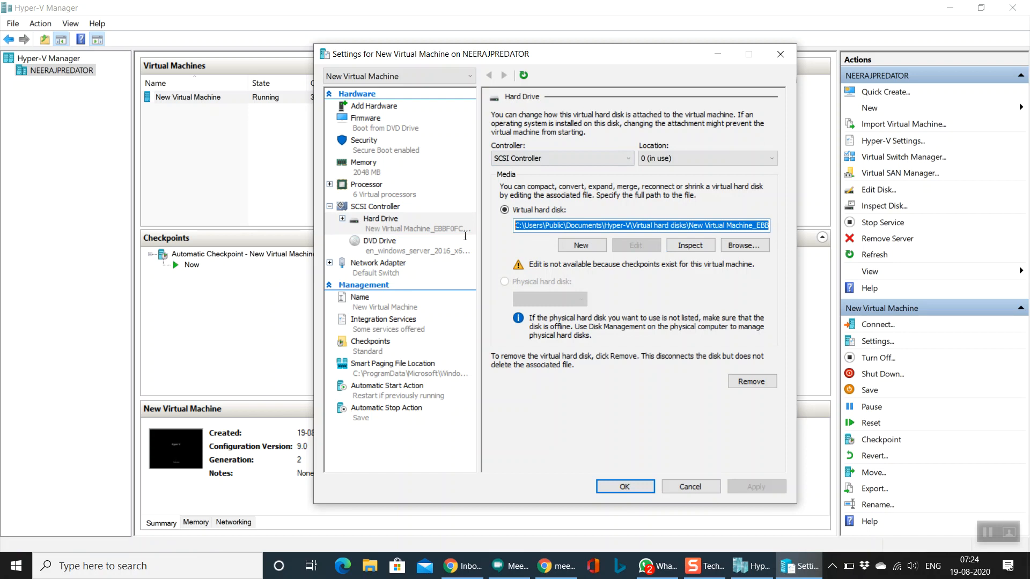
{"action": "left_click", "coordinate": [748, 227]}
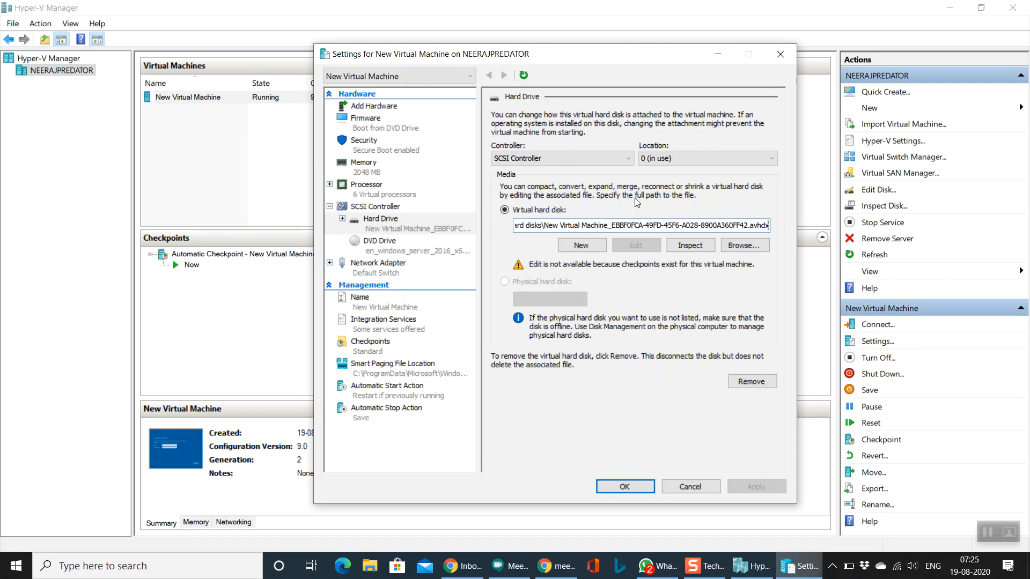
{"action": "left_click", "coordinate": [406, 244]}
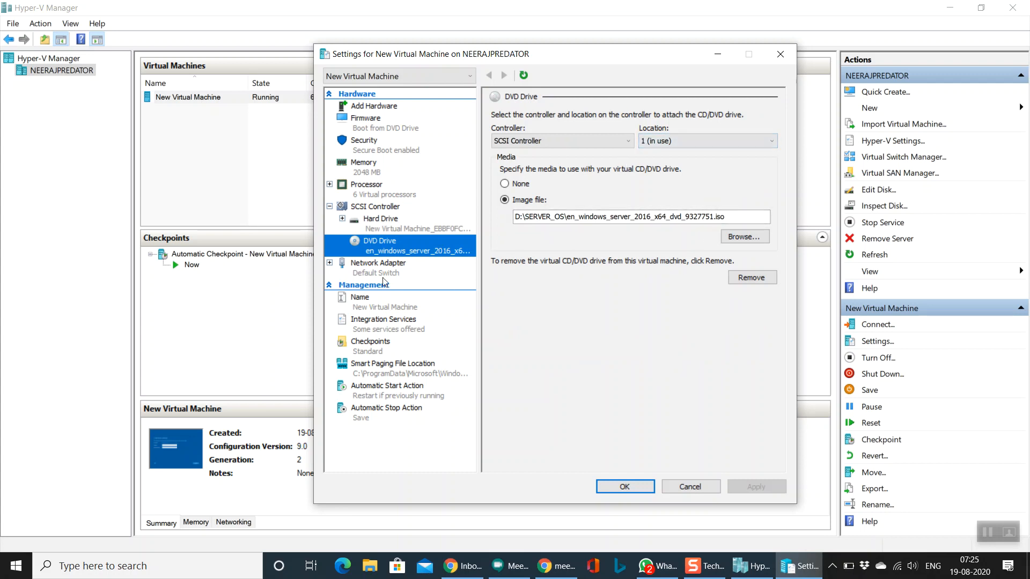
Step: Keep Default Switch as the network adapter's virtual switch
{"action": "left_click", "coordinate": [450, 263]}
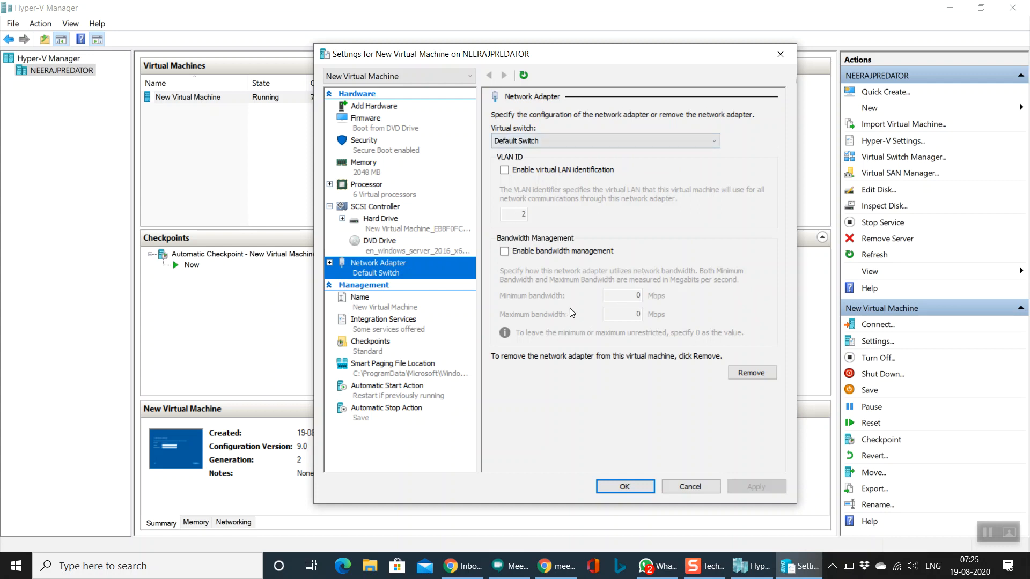
{"action": "left_click", "coordinate": [664, 139]}
{"action": "left_click", "coordinate": [664, 137]}
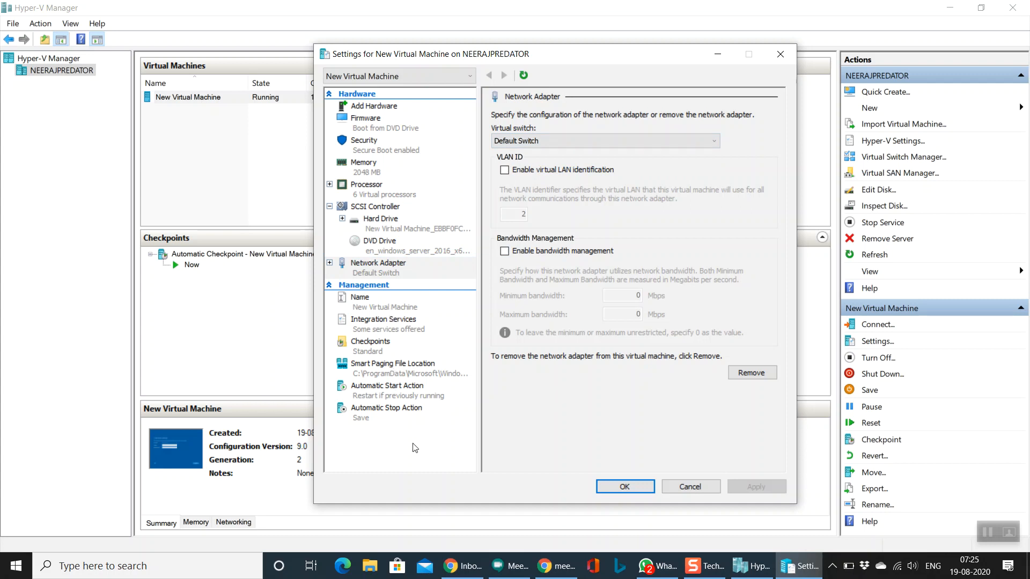
Step: Review Name, Integration Services, Checkpoints, Smart Paging and Automatic Start/Stop, then close Settings
{"action": "left_click", "coordinate": [393, 309]}
{"action": "left_click", "coordinate": [389, 327]}
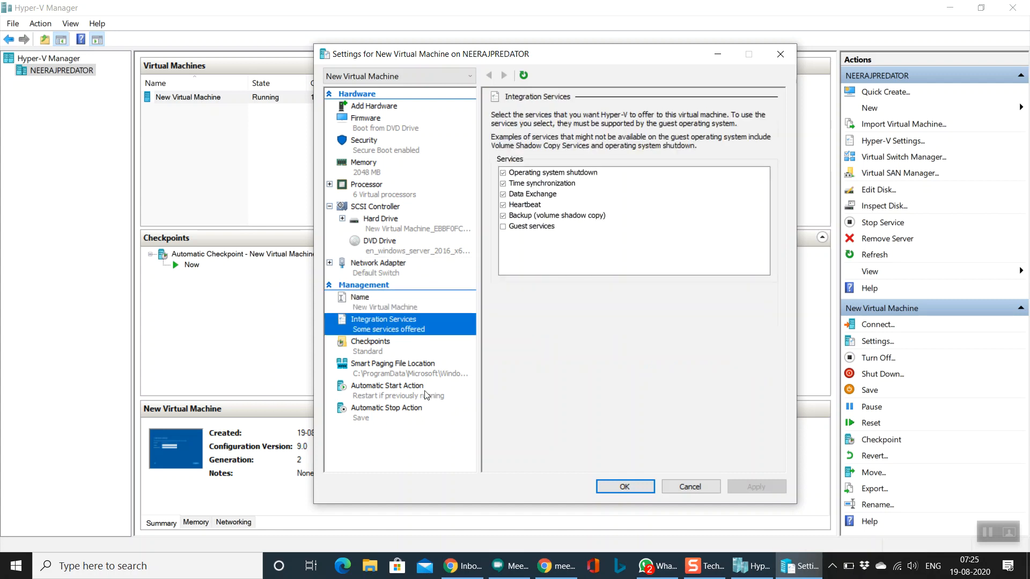
{"action": "left_click", "coordinate": [406, 354]}
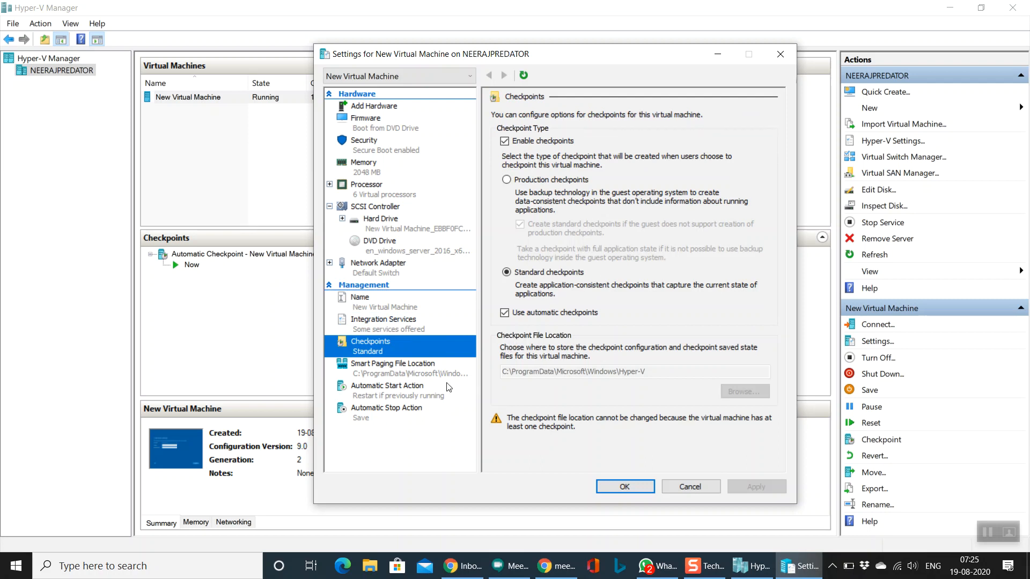
{"action": "left_click", "coordinate": [395, 376]}
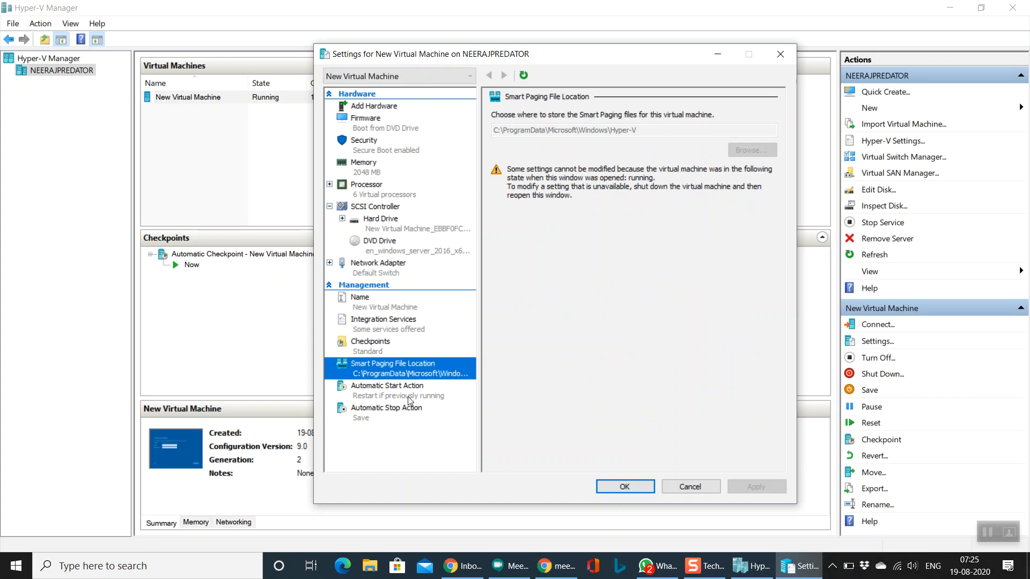
{"action": "left_click", "coordinate": [408, 397]}
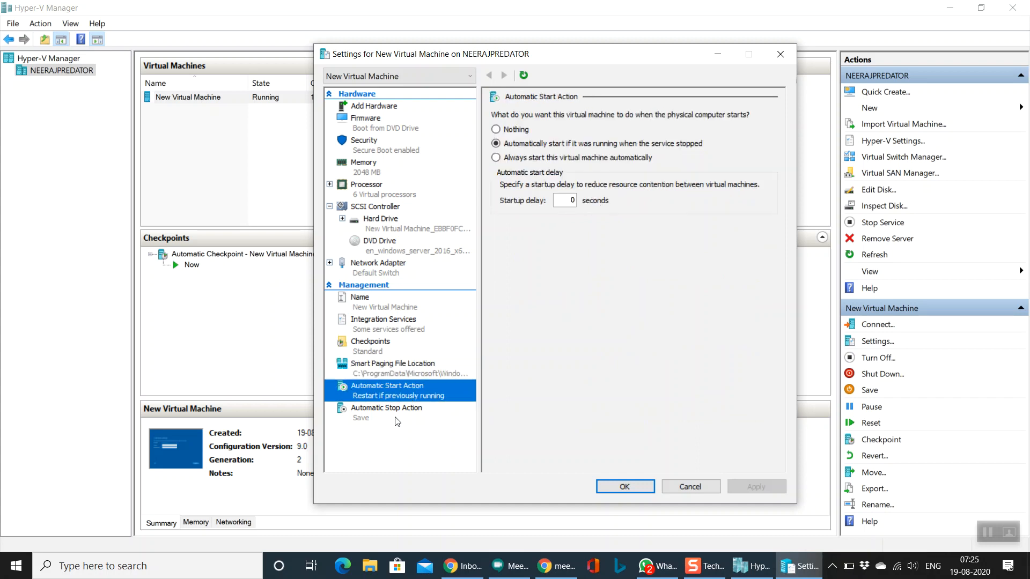
{"action": "left_click", "coordinate": [397, 421]}
{"action": "left_click", "coordinate": [696, 490]}
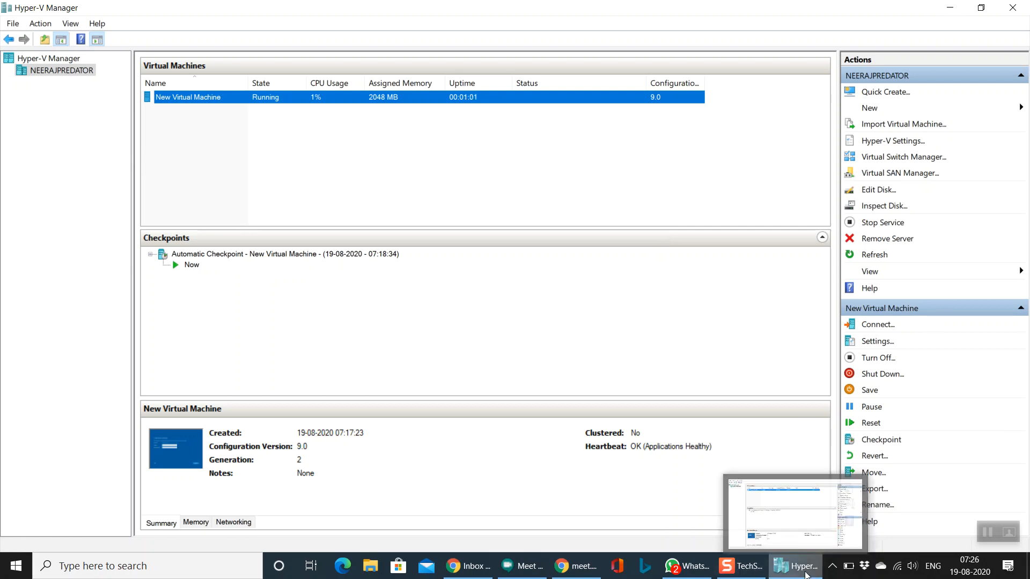
Step: Start the New Virtual Machine Wizard for a second virtual machine
{"action": "left_click", "coordinate": [924, 108]}
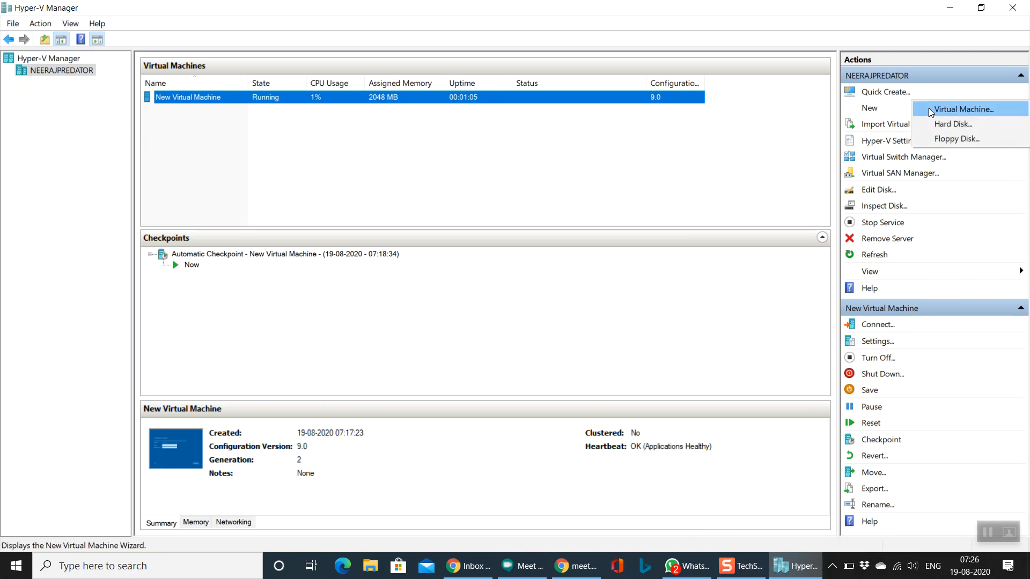
{"action": "left_click", "coordinate": [935, 108]}
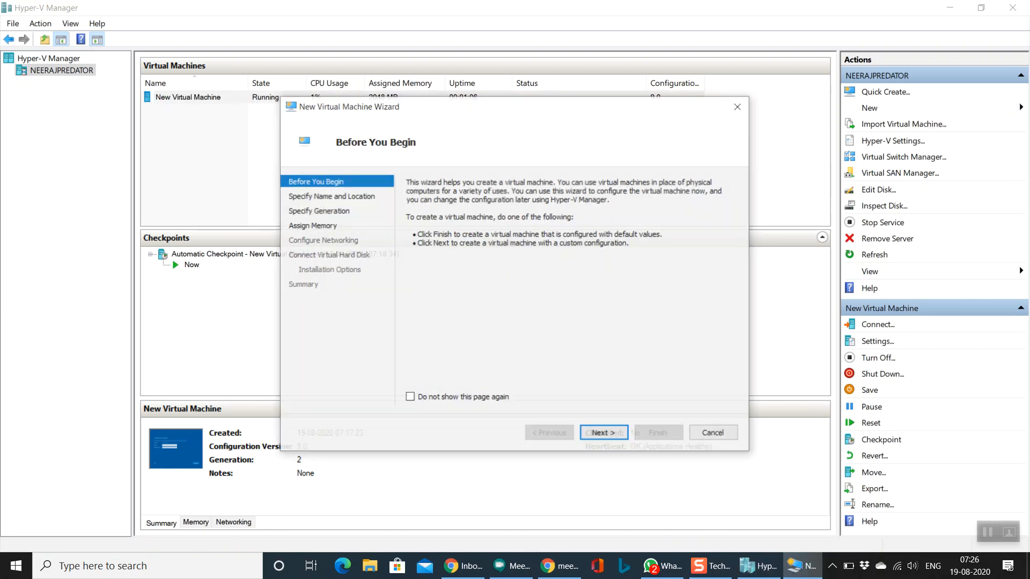
{"action": "left_click", "coordinate": [612, 439]}
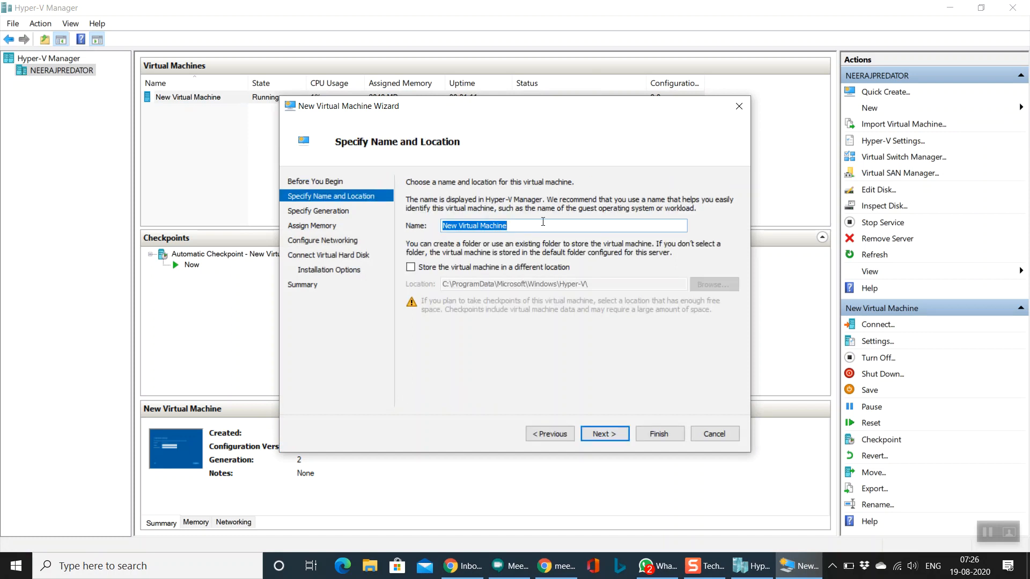
Step: Name the VM windowsServer2019 and enable storing it in a different location
{"action": "key", "text": "BackSpace"}
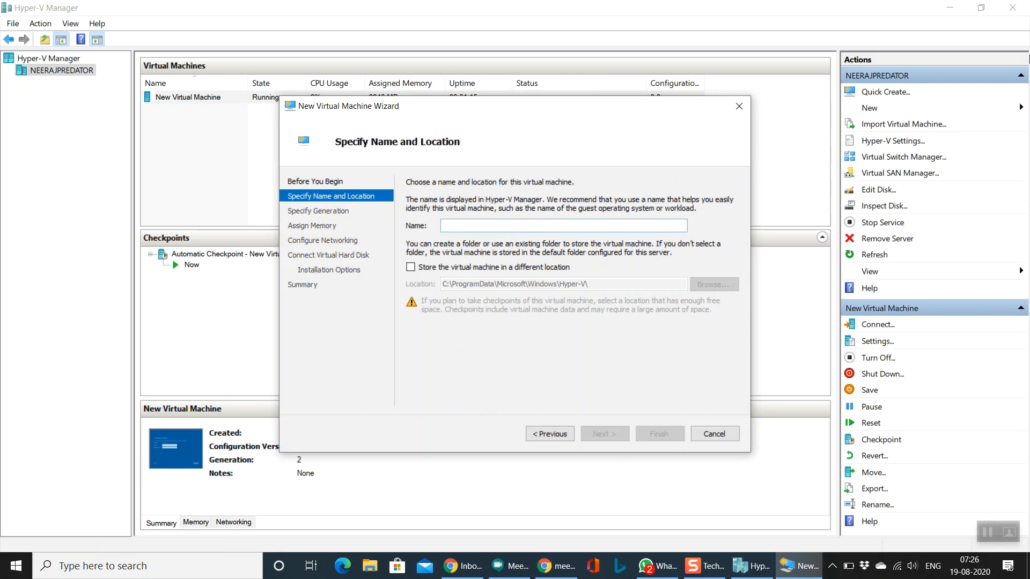
{"action": "type", "text": "windo"}
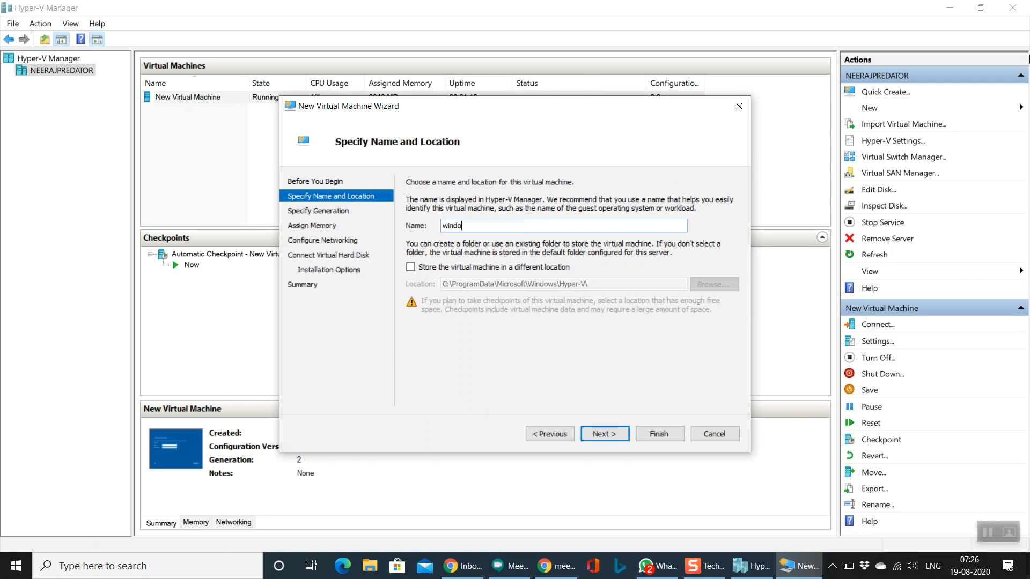
{"action": "type", "text": "wsServer2019"}
{"action": "left_click", "coordinate": [472, 271]}
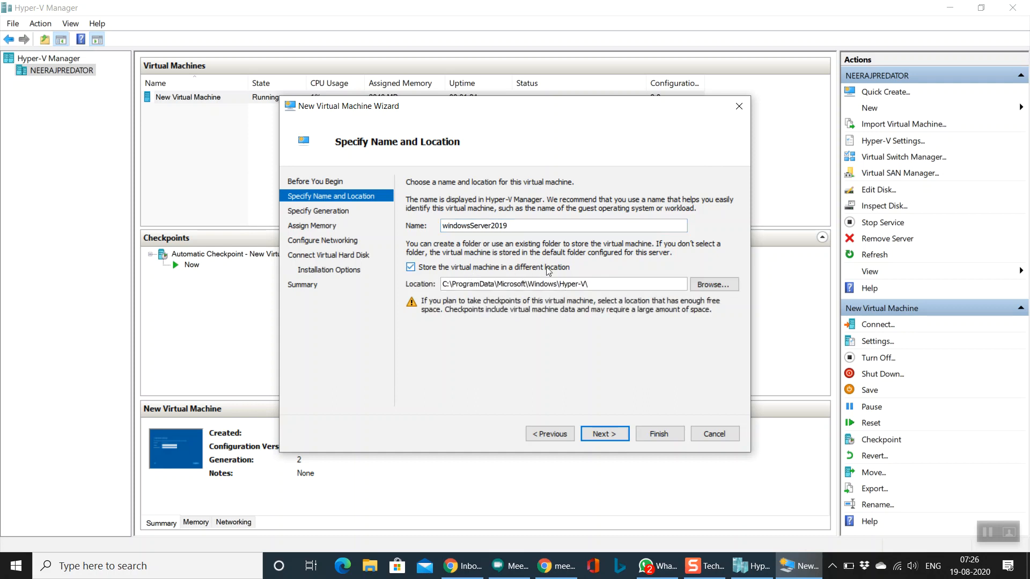
{"action": "left_click", "coordinate": [616, 283]}
Step: Choose Generation 2 after comparing it with Generation 1, and advance to Assign Memory
{"action": "left_click", "coordinate": [609, 435]}
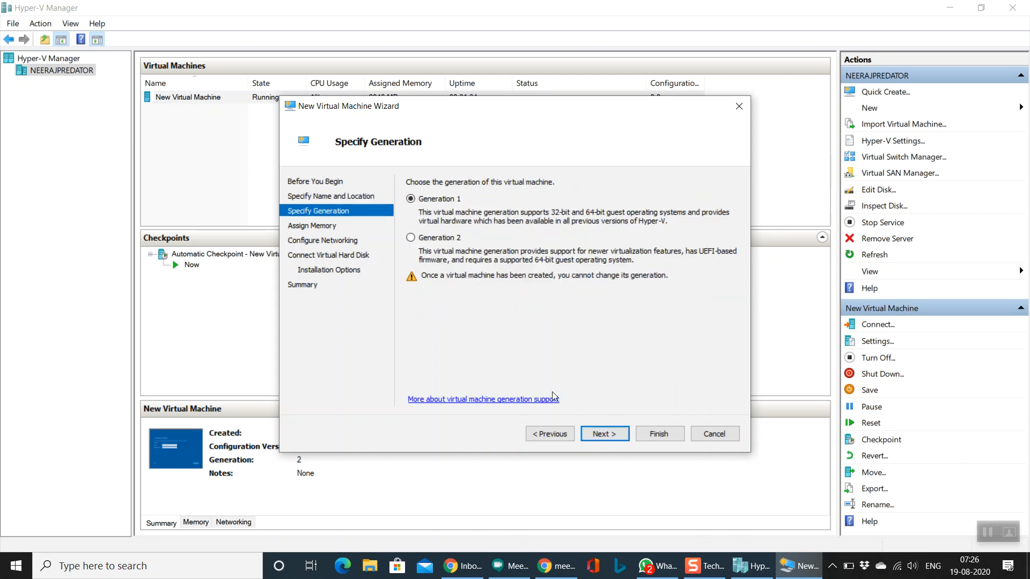
{"action": "left_click", "coordinate": [448, 241]}
{"action": "left_click", "coordinate": [434, 199]}
{"action": "left_click", "coordinate": [457, 238]}
{"action": "left_click", "coordinate": [450, 200]}
{"action": "left_click", "coordinate": [458, 242]}
{"action": "left_click", "coordinate": [607, 434]}
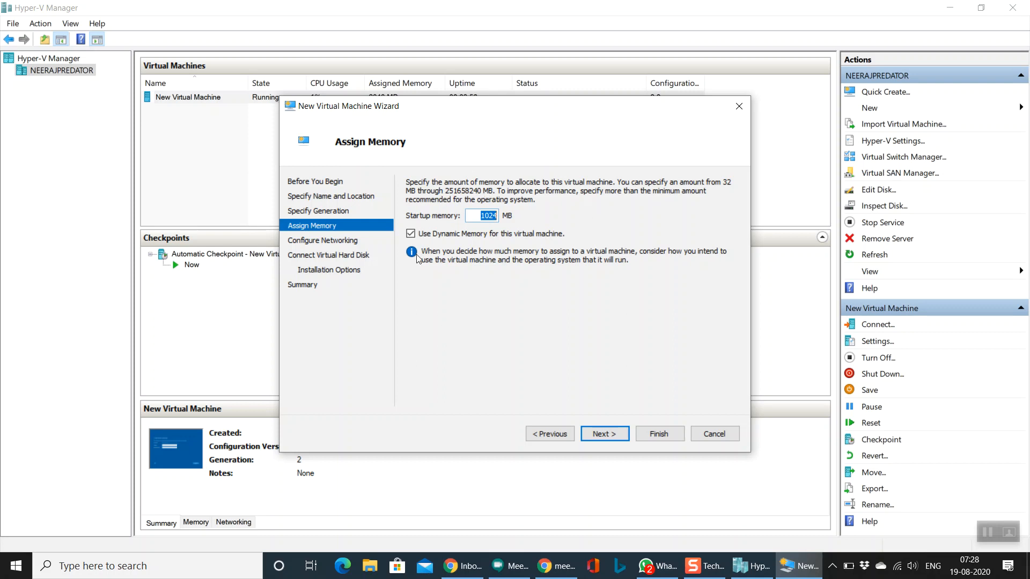
Step: Use 1024 MB startup memory with Dynamic Memory off, and connect to Default Switch
{"action": "left_click", "coordinate": [474, 214]}
{"action": "double_click", "coordinate": [474, 219]}
{"action": "left_click", "coordinate": [452, 234]}
{"action": "left_click", "coordinate": [605, 433]}
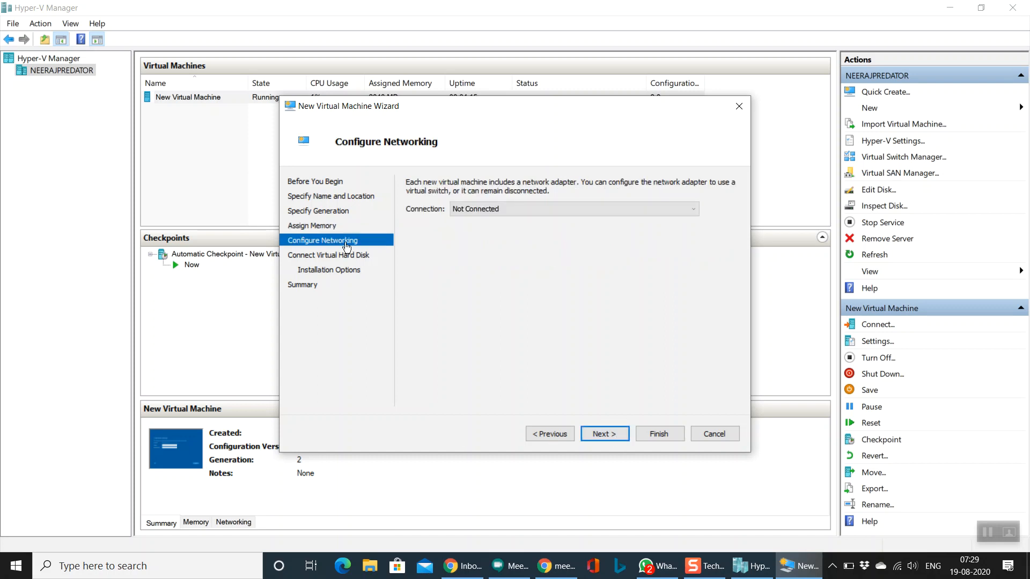
{"action": "left_click", "coordinate": [498, 211]}
{"action": "left_click", "coordinate": [490, 231]}
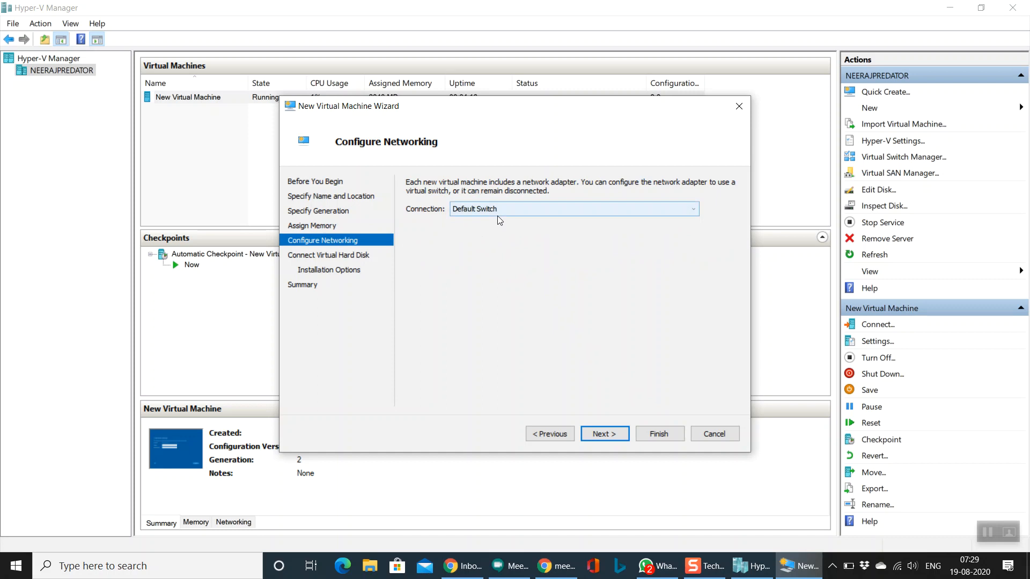
Step: Keep the disk name windowsServer2019.vhdx and change its size from 127 to 80 GB
{"action": "left_click", "coordinate": [602, 434]}
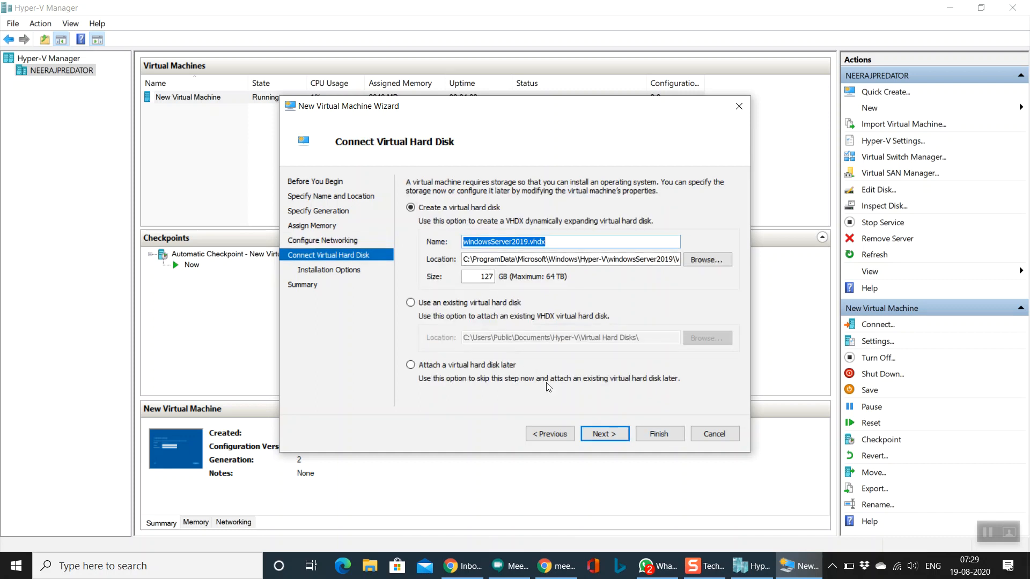
{"action": "left_click", "coordinate": [550, 243]}
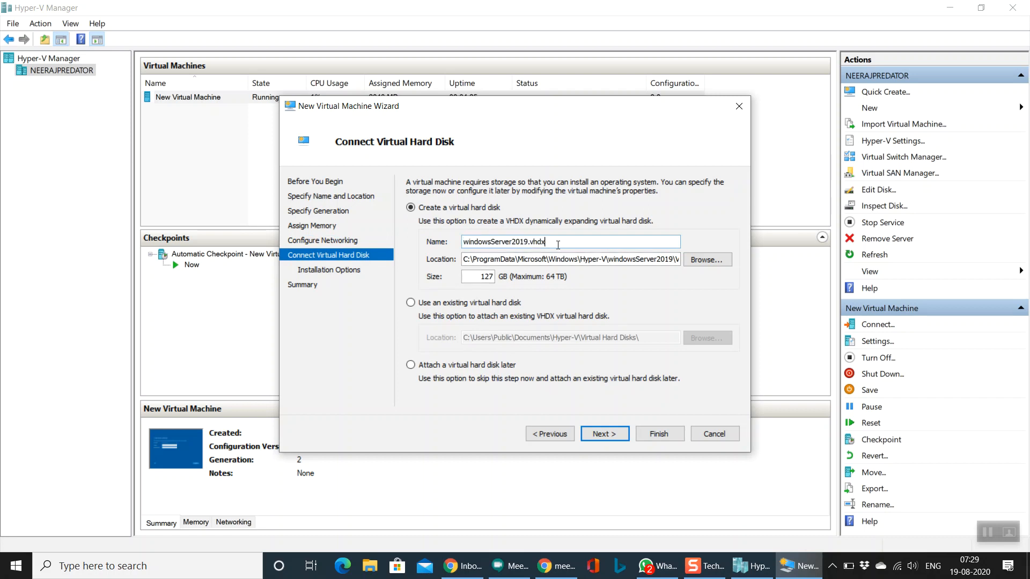
{"action": "left_click_drag", "start_coordinate": [547, 242], "coordinate": [532, 241]}
{"action": "left_click", "coordinate": [546, 242]}
{"action": "left_click_drag", "start_coordinate": [545, 242], "coordinate": [530, 242]}
{"action": "left_click", "coordinate": [568, 241]}
{"action": "double_click", "coordinate": [485, 275]}
{"action": "type", "text": "80"}
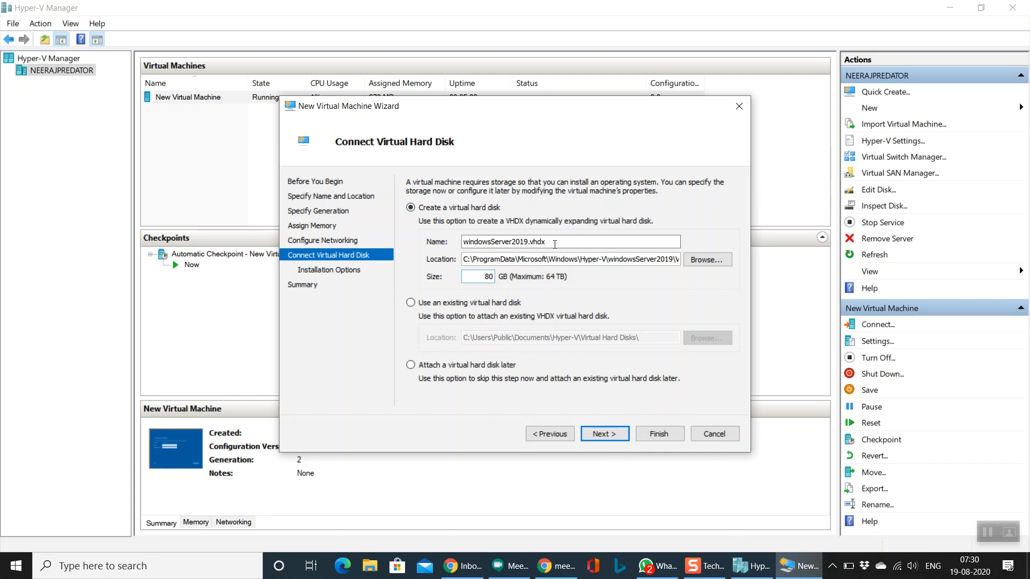
{"action": "left_click", "coordinate": [604, 433]}
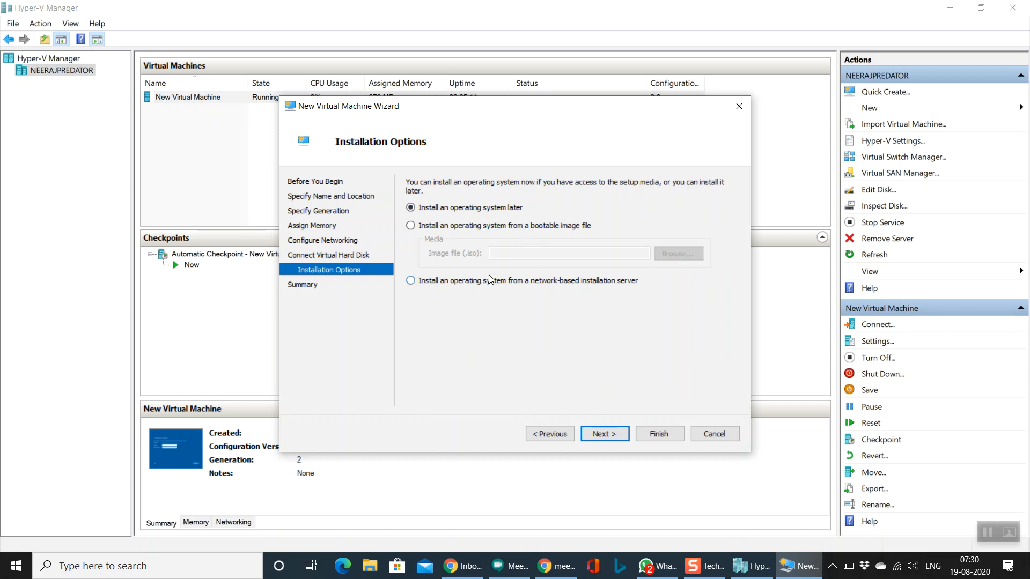
Step: Install from the bootable image D:\SERVER_OS\en_windows_server_2019_updated_aug_2019_x64_dvd_cdf24600.iso
{"action": "left_click", "coordinate": [504, 226]}
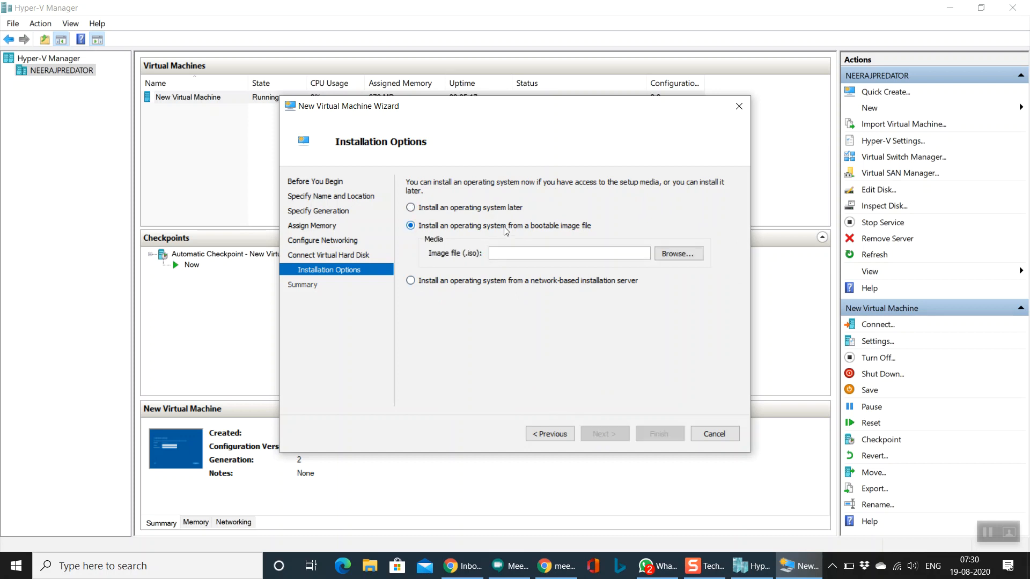
{"action": "left_click", "coordinate": [678, 254]}
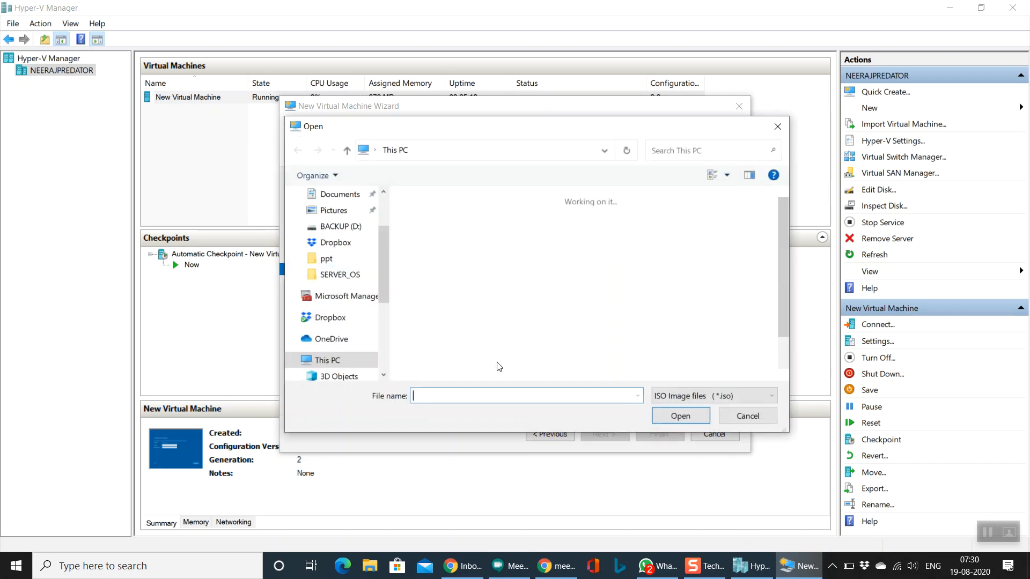
{"action": "scroll", "coordinate": [384, 322], "scroll_direction": "down", "scroll_amount": 3}
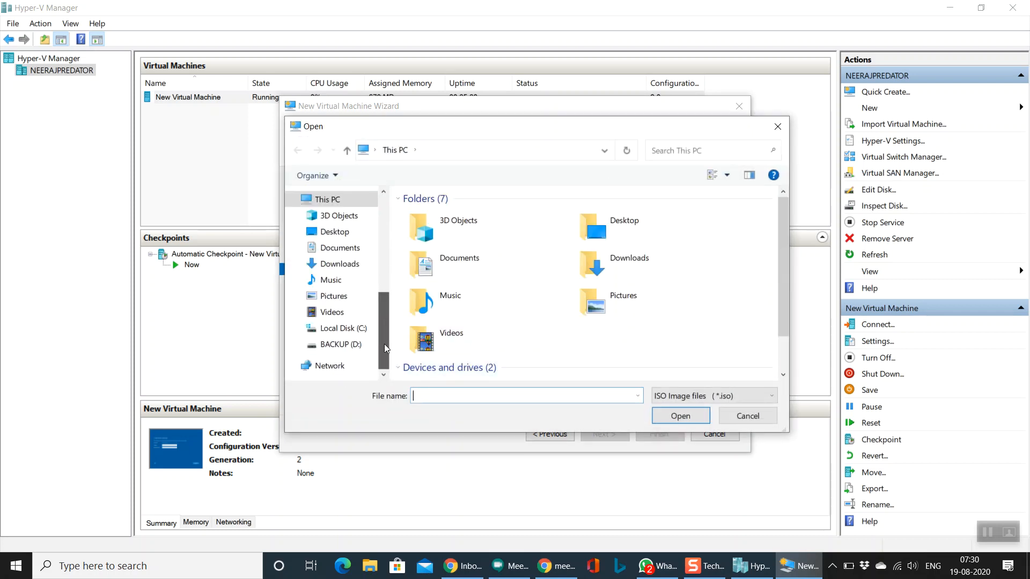
{"action": "left_click", "coordinate": [375, 343]}
{"action": "scroll", "coordinate": [491, 327], "scroll_direction": "down", "scroll_amount": 3}
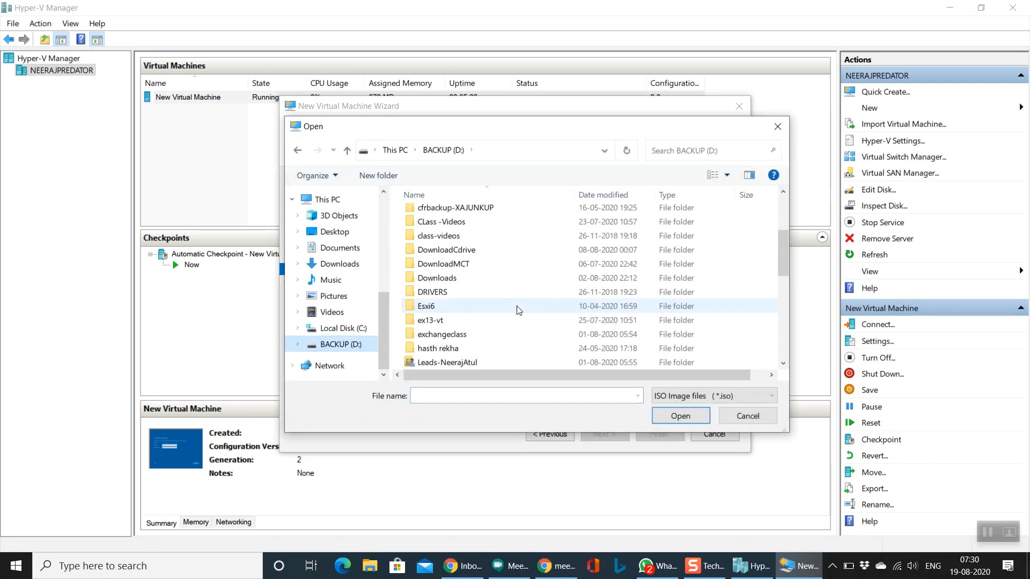
{"action": "scroll", "coordinate": [479, 317], "scroll_direction": "down", "scroll_amount": 8}
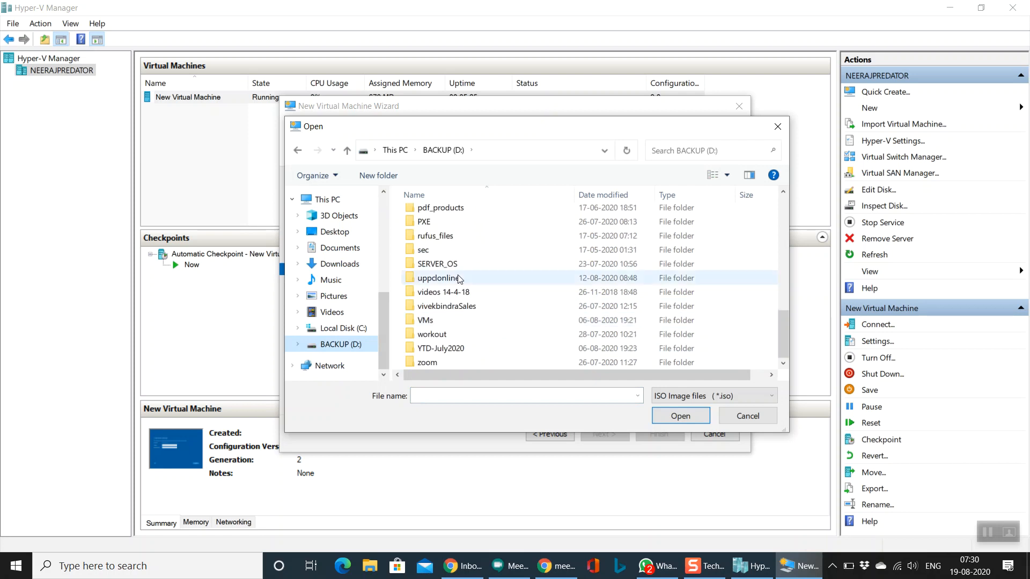
{"action": "double_click", "coordinate": [449, 264]}
{"action": "scroll", "coordinate": [508, 350], "scroll_direction": "down", "scroll_amount": 4}
{"action": "scroll", "coordinate": [508, 350], "scroll_direction": "down", "scroll_amount": 6}
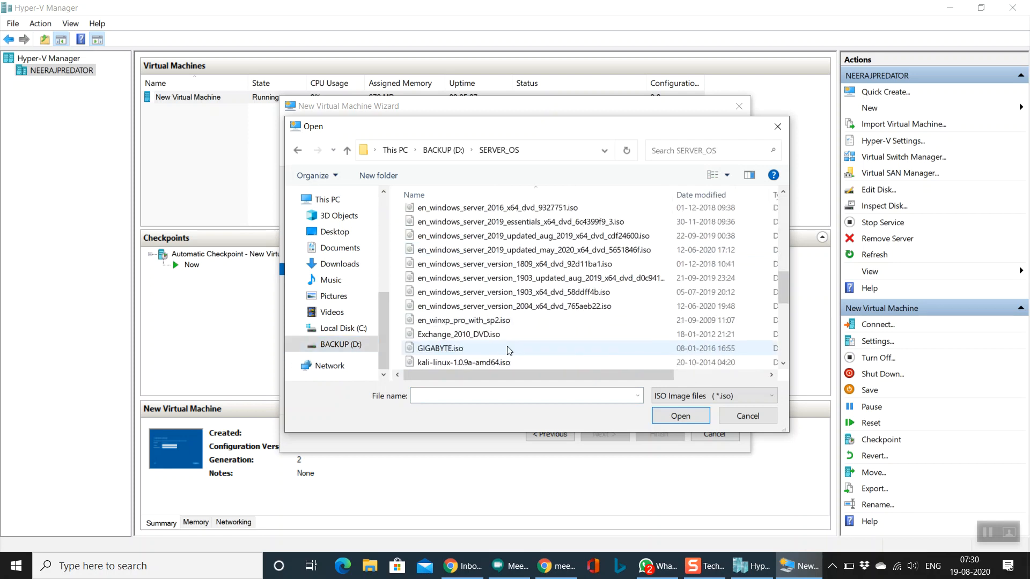
{"action": "scroll", "coordinate": [508, 350], "scroll_direction": "up", "scroll_amount": 2}
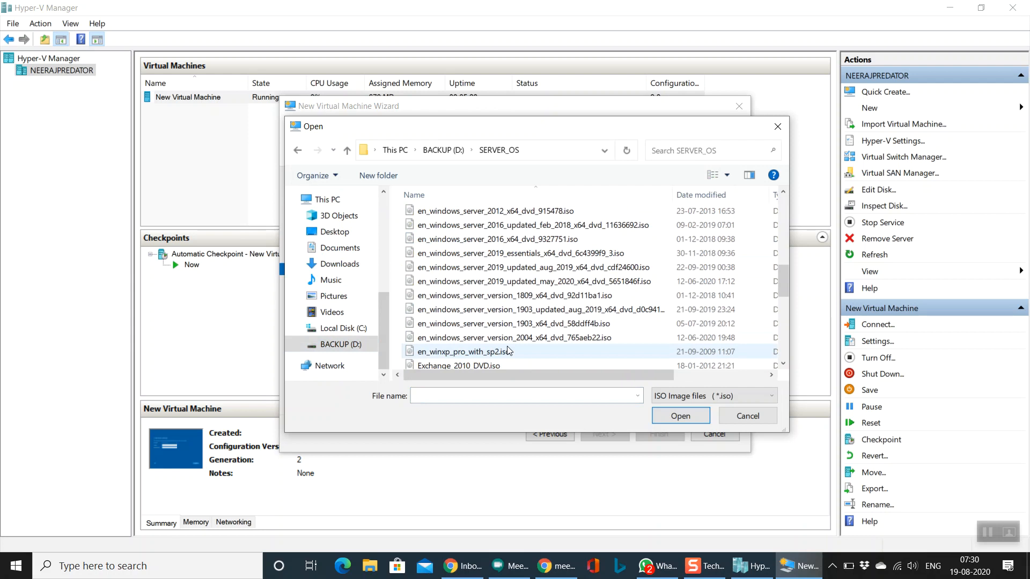
{"action": "left_click", "coordinate": [574, 272]}
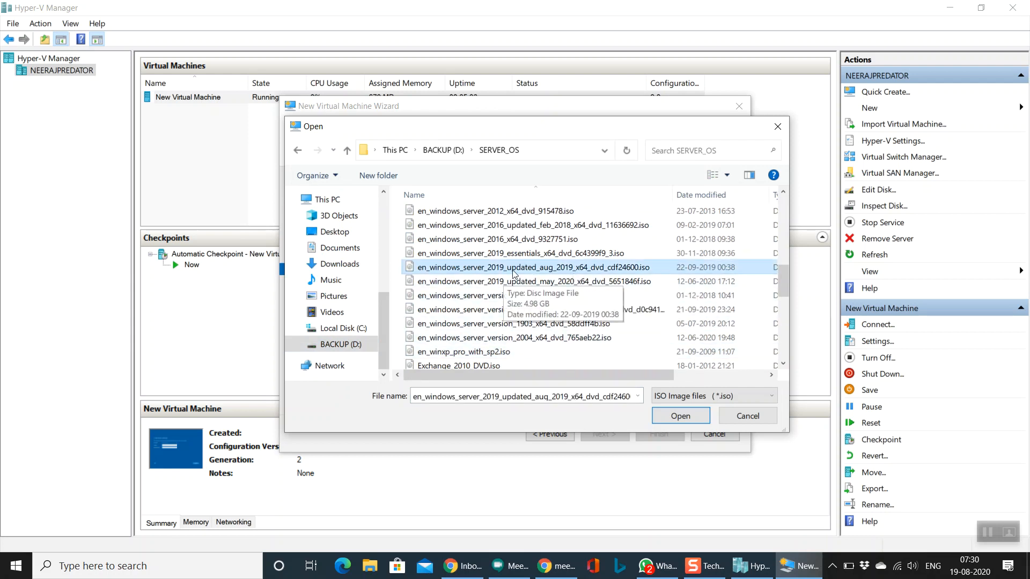
{"action": "left_click", "coordinate": [680, 416]}
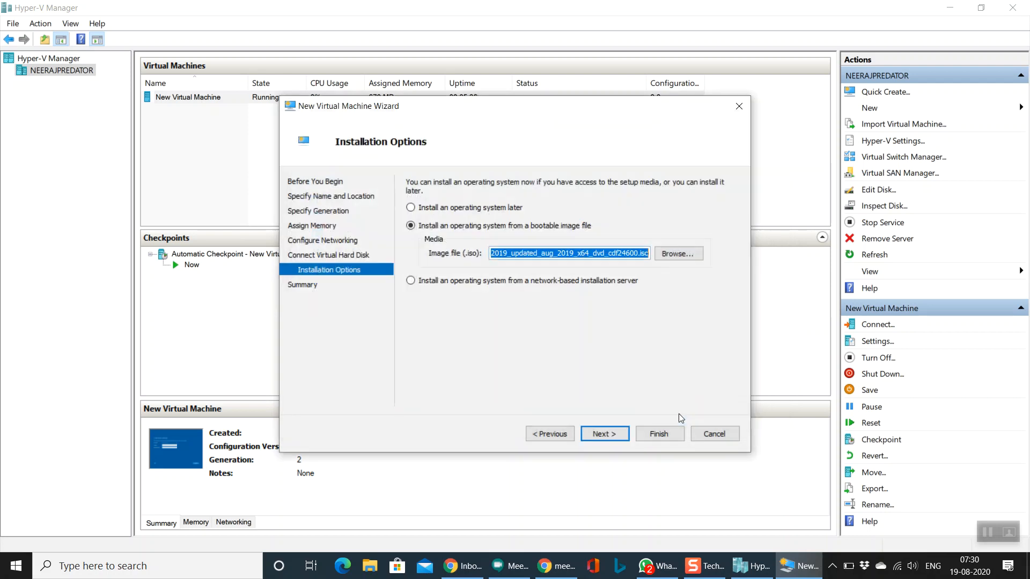
Step: Review the Summary (name, Generation 2, 1024 MB, disk, 2019 ISO) and finish creating windowsServer2019
{"action": "left_click", "coordinate": [605, 437]}
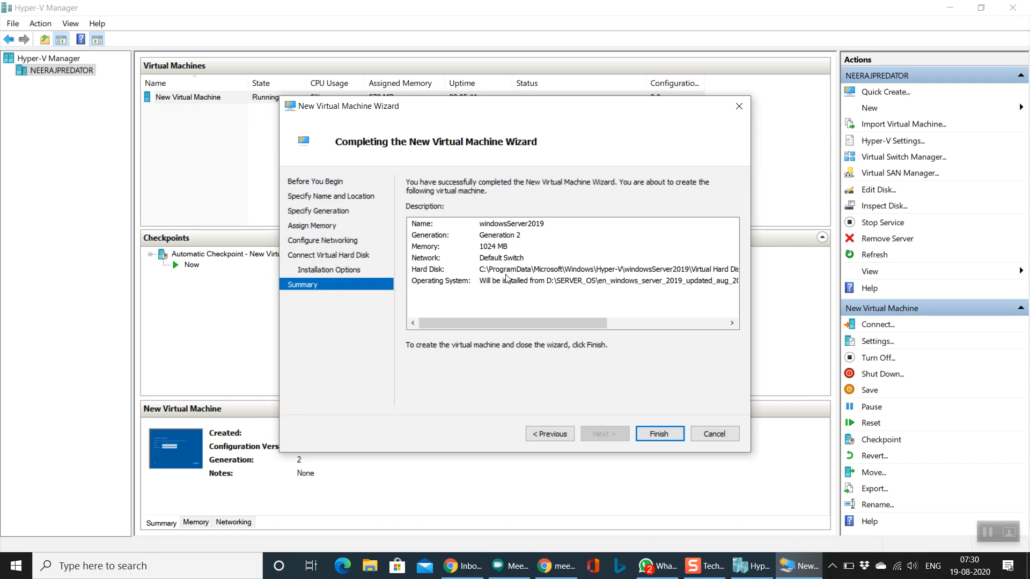
{"action": "left_click", "coordinate": [515, 248]}
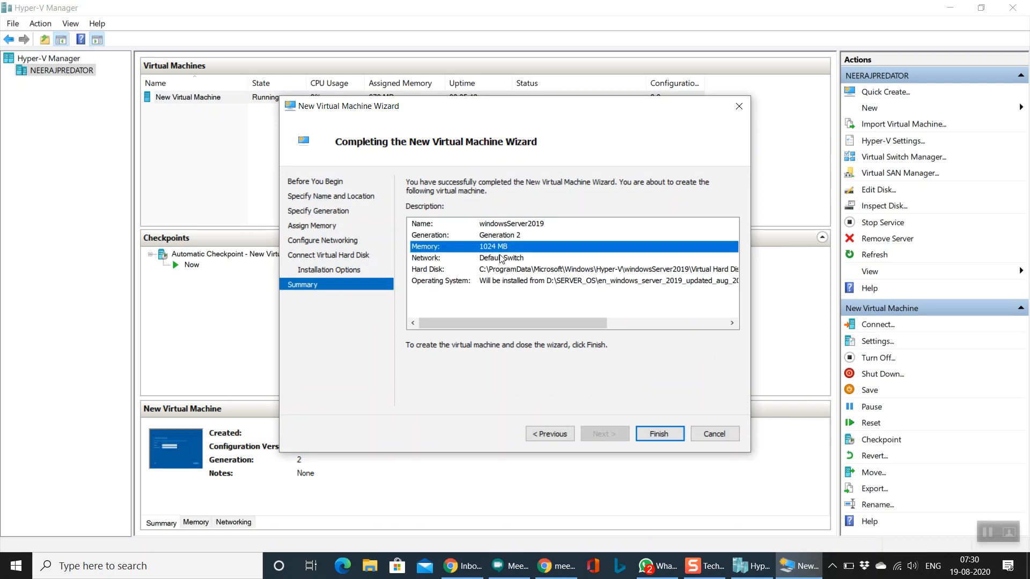
{"action": "left_click", "coordinate": [526, 236]}
{"action": "left_click", "coordinate": [540, 225]}
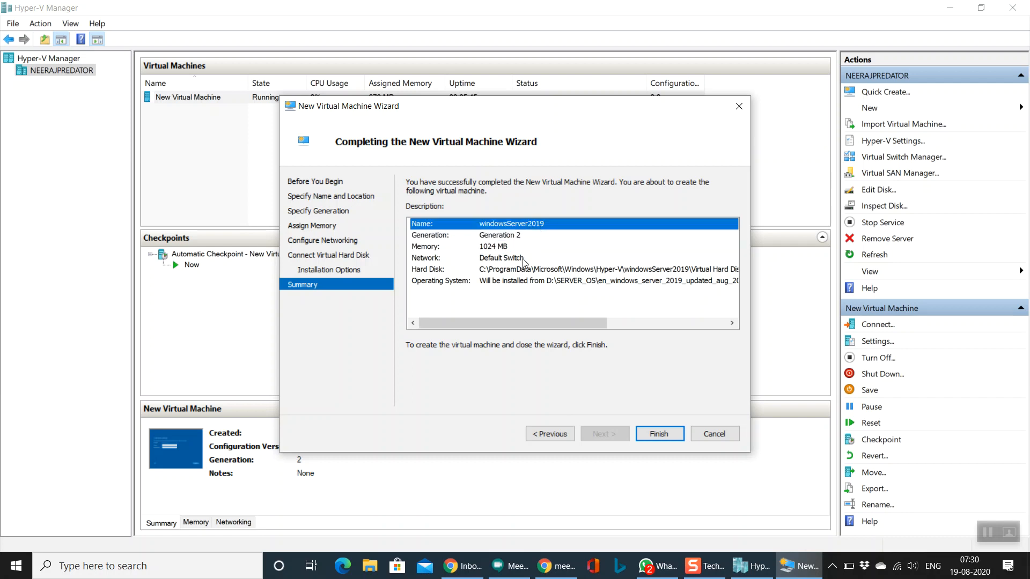
{"action": "left_click", "coordinate": [511, 269]}
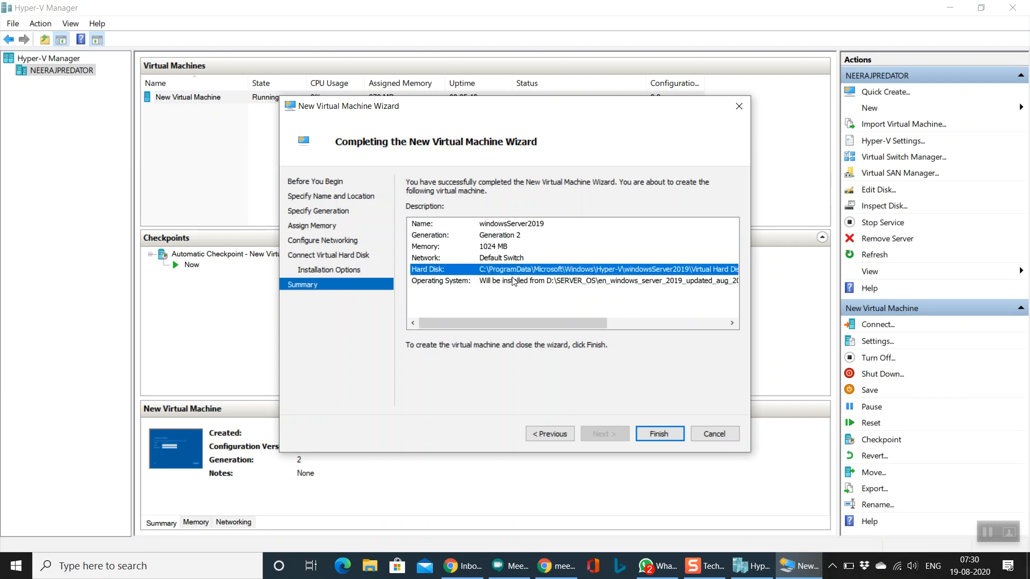
{"action": "left_click", "coordinate": [512, 277]}
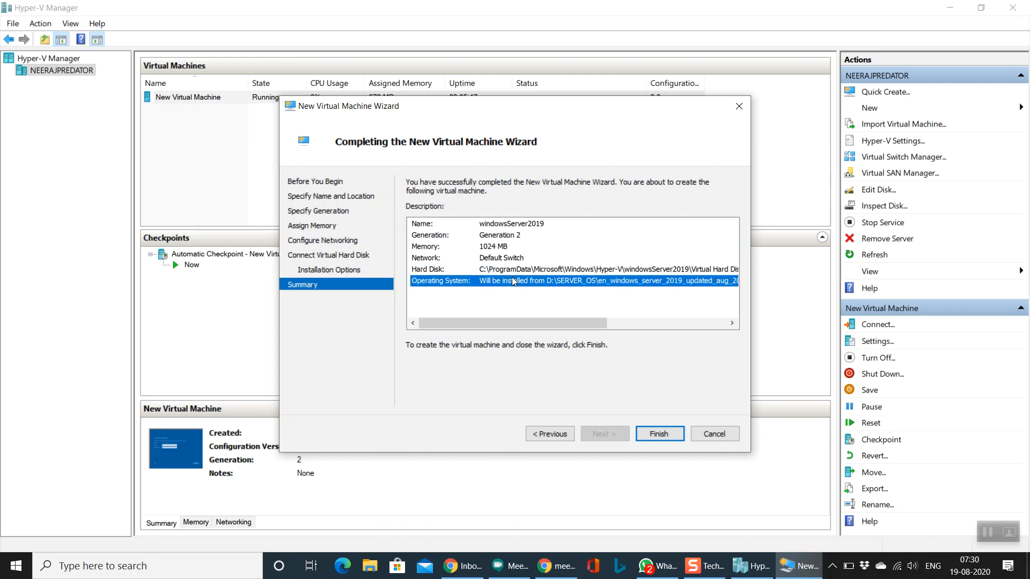
{"action": "left_click", "coordinate": [654, 434]}
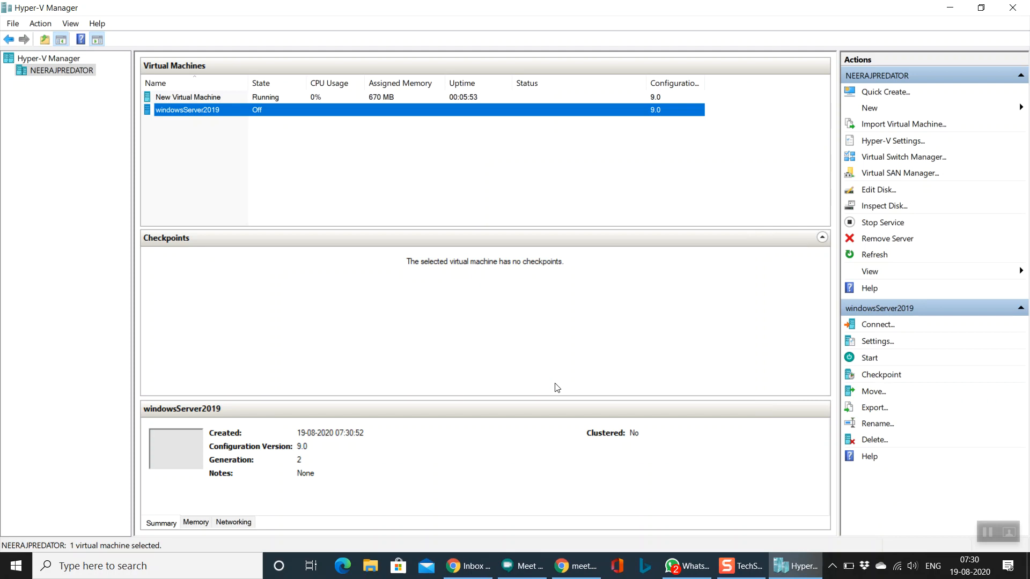
Step: Connect to windowsServer2019 and start it from the console window
{"action": "right_click", "coordinate": [205, 114]}
{"action": "left_click", "coordinate": [208, 119]}
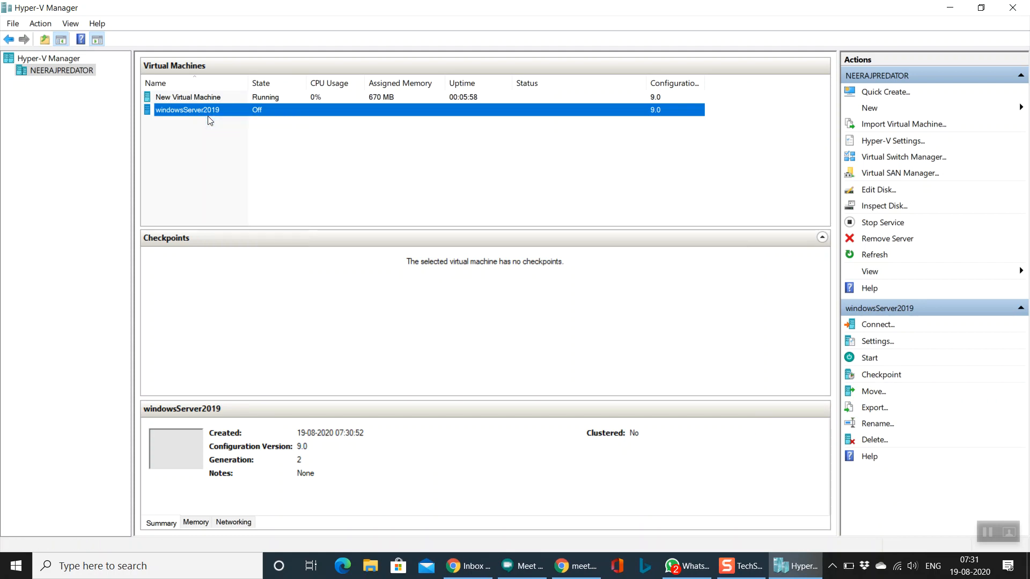
{"action": "left_click", "coordinate": [411, 201]}
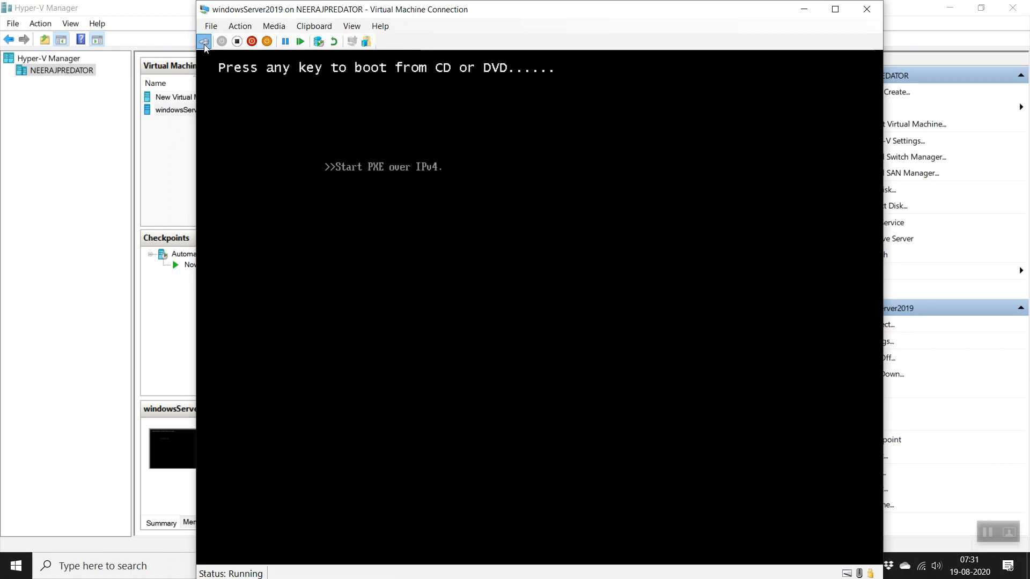
Step: Press Enter at the boot prompt to boot windowsServer2019 from the installation DVD
{"action": "key", "text": "Return"}
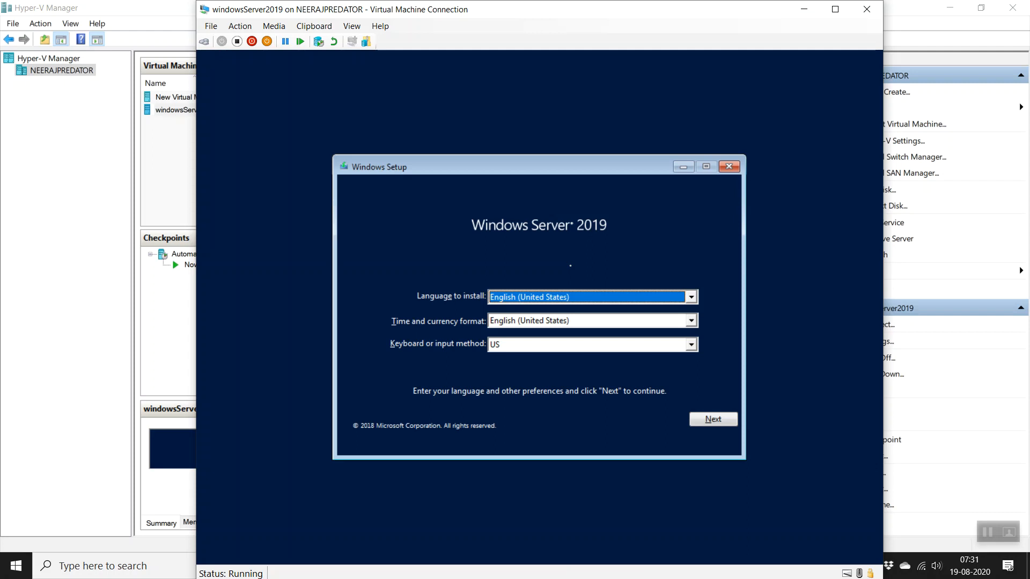
Step: Start setup with default language, skip the product key, choose Datacenter (Desktop Experience) and accept the licence terms
{"action": "left_click", "coordinate": [713, 425]}
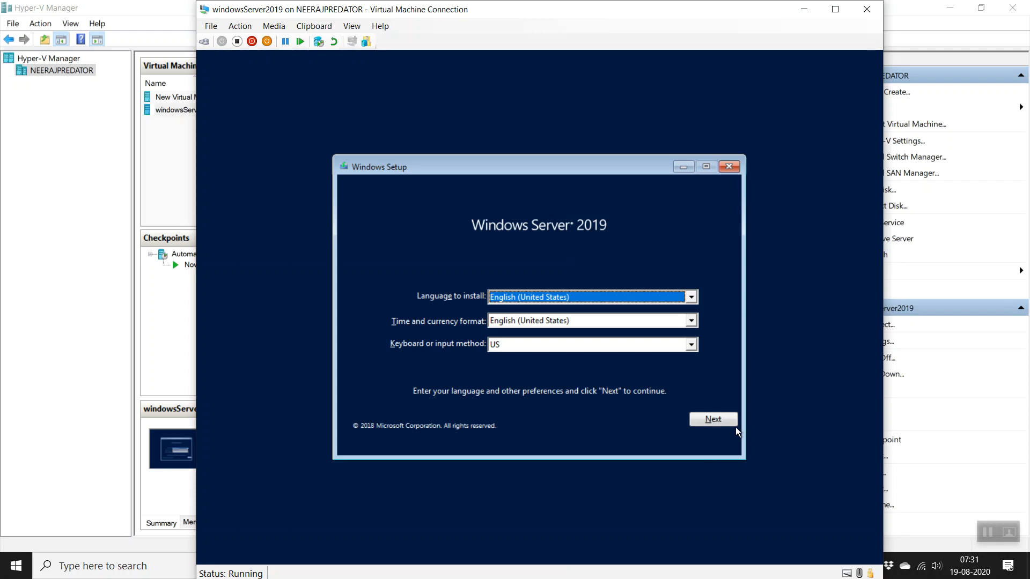
{"action": "left_click", "coordinate": [534, 328]}
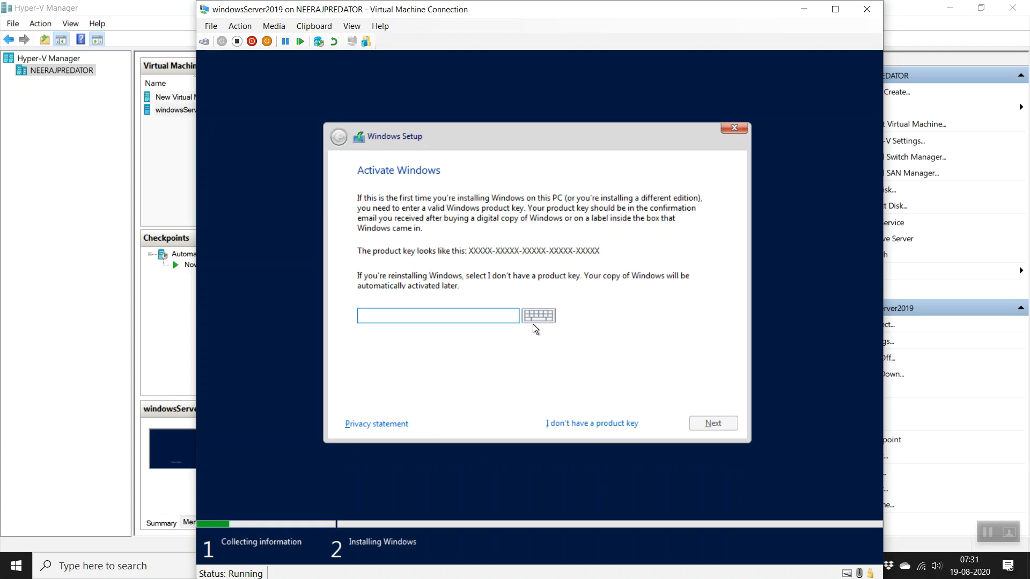
{"action": "left_click", "coordinate": [584, 418]}
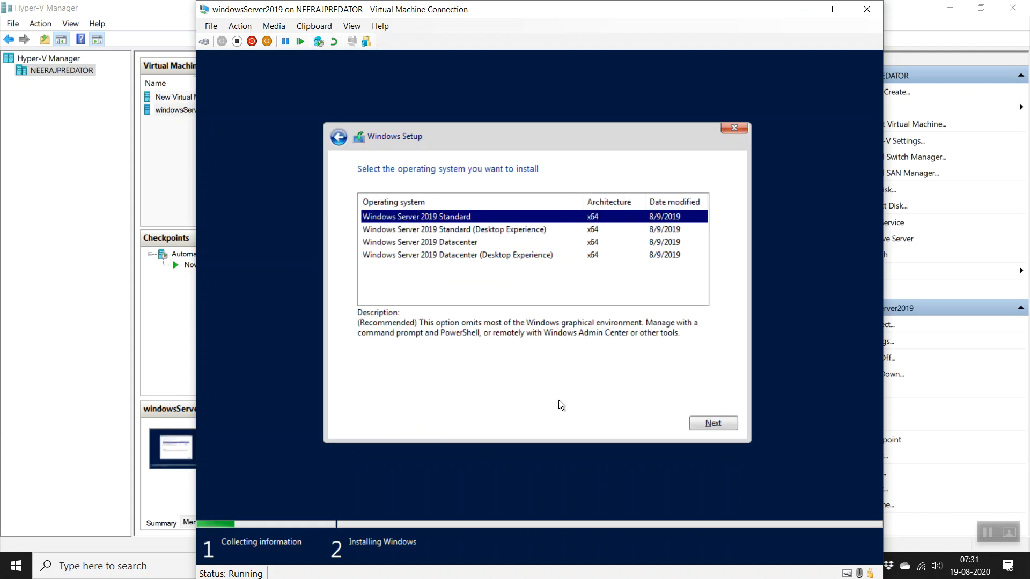
{"action": "left_click", "coordinate": [467, 258]}
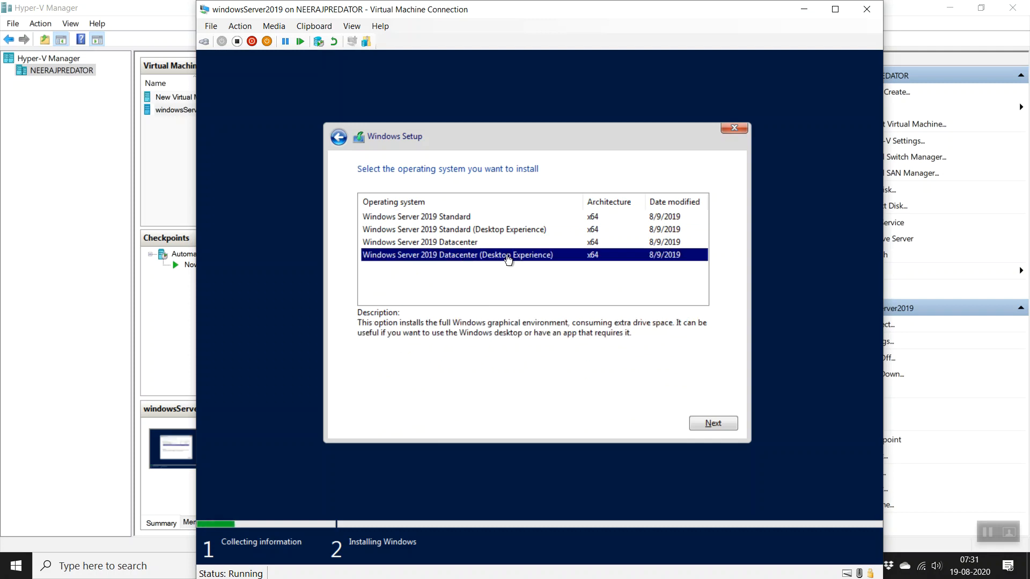
{"action": "left_click", "coordinate": [716, 427]}
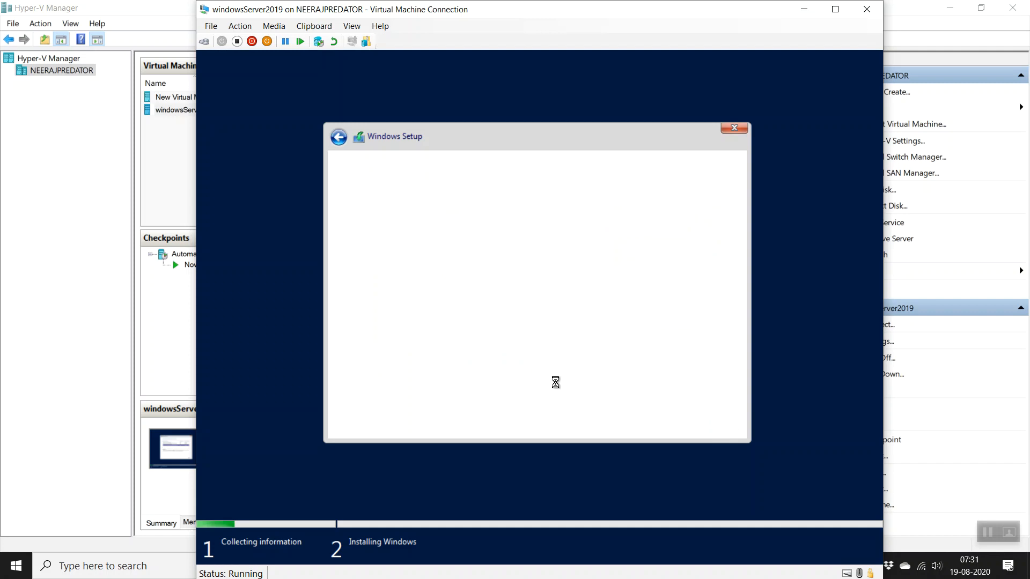
{"action": "left_click", "coordinate": [455, 394]}
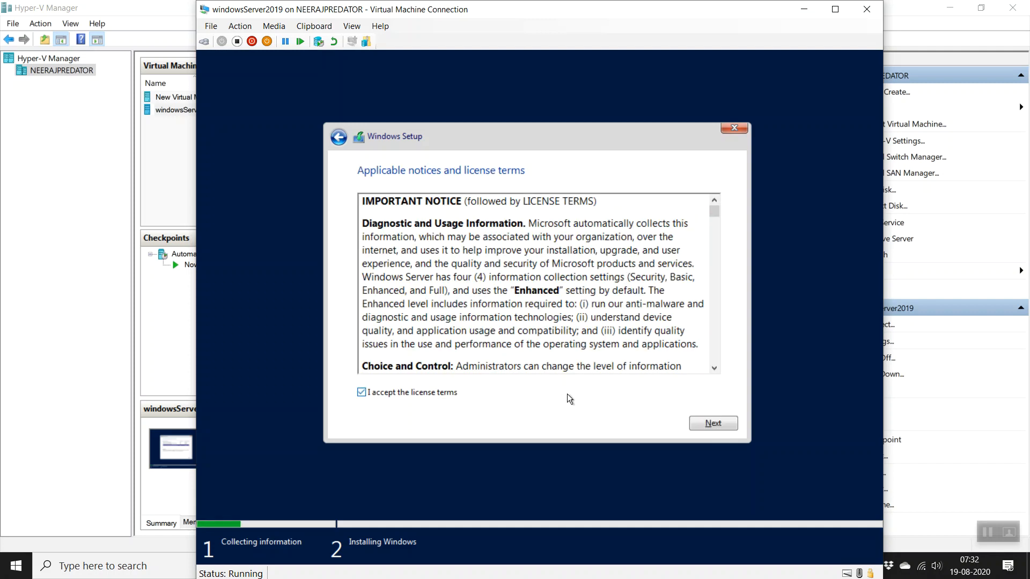
{"action": "left_click", "coordinate": [712, 423]}
Step: Choose Custom install, create a default-size partition on Drive 0, and install Windows onto Partition 4
{"action": "left_click", "coordinate": [520, 295]}
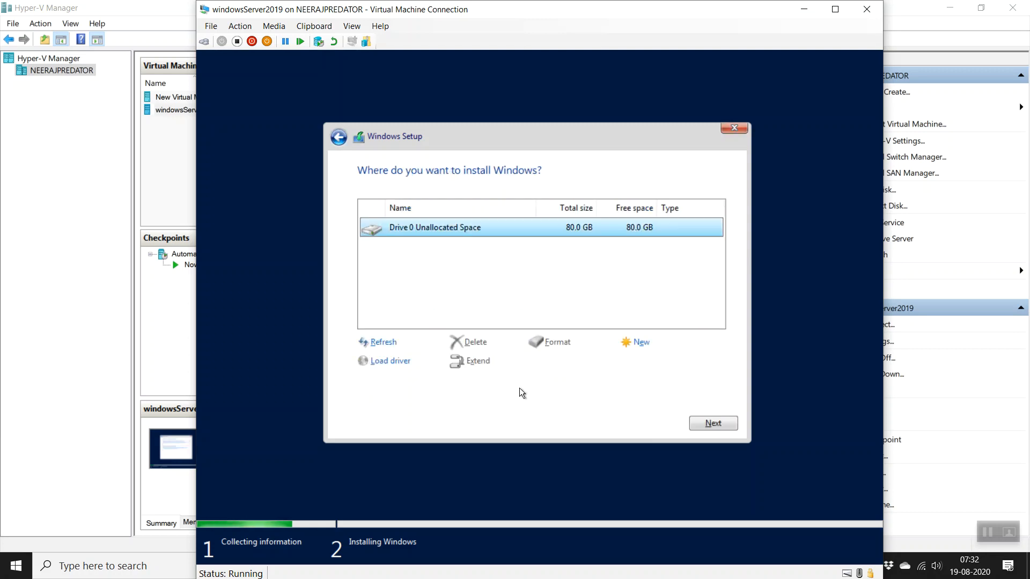
{"action": "left_click", "coordinate": [643, 343]}
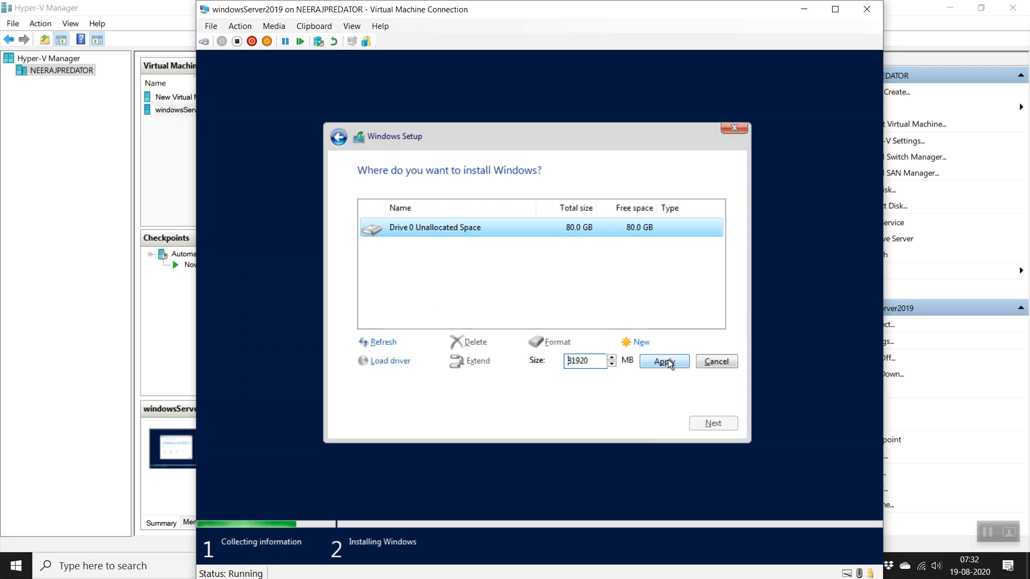
{"action": "left_click", "coordinate": [668, 360]}
{"action": "left_click", "coordinate": [620, 361]}
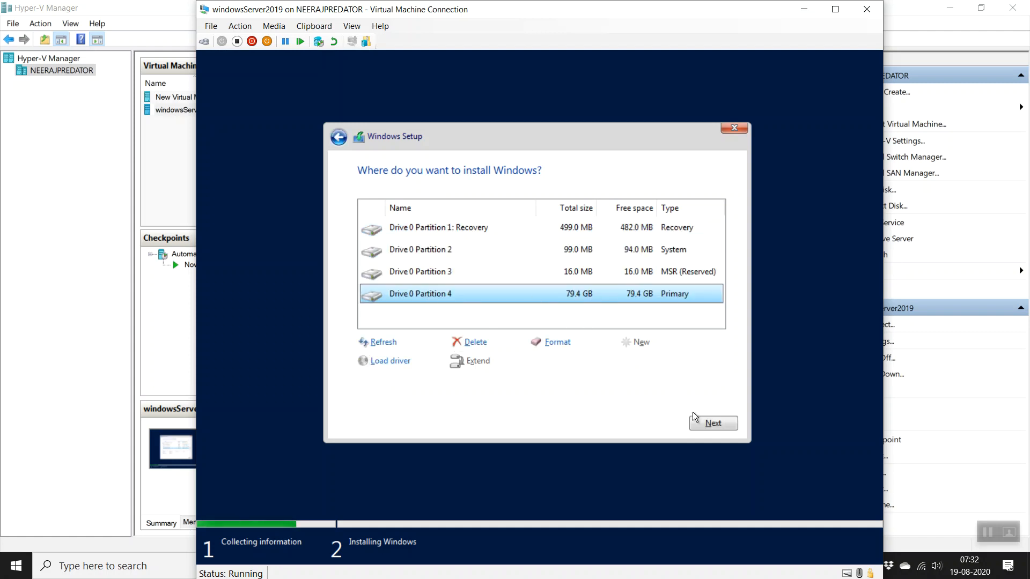
{"action": "left_click", "coordinate": [712, 422]}
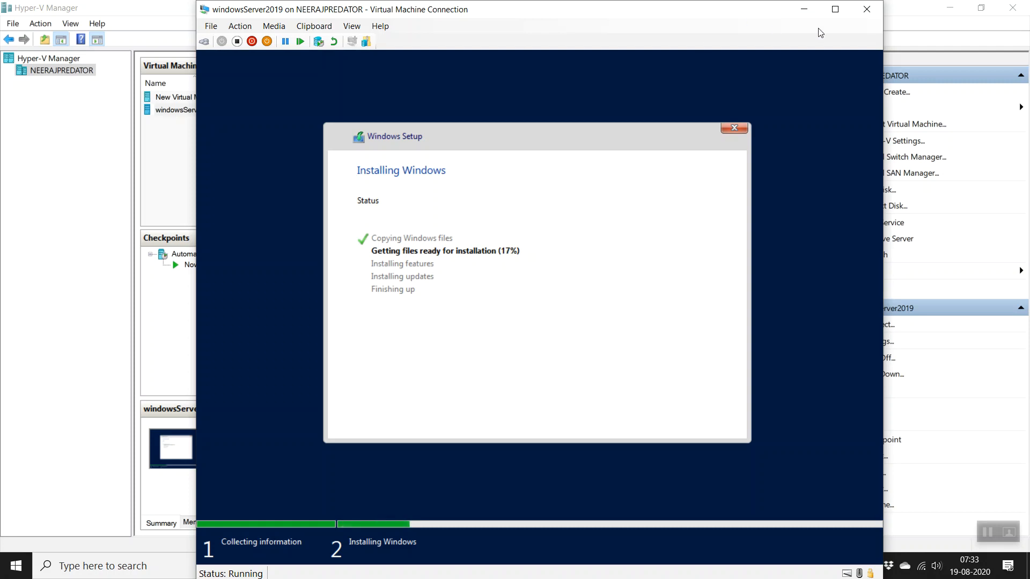
Step: Close the windowsServer2019 console while setup keeps copying files
{"action": "left_click", "coordinate": [866, 9]}
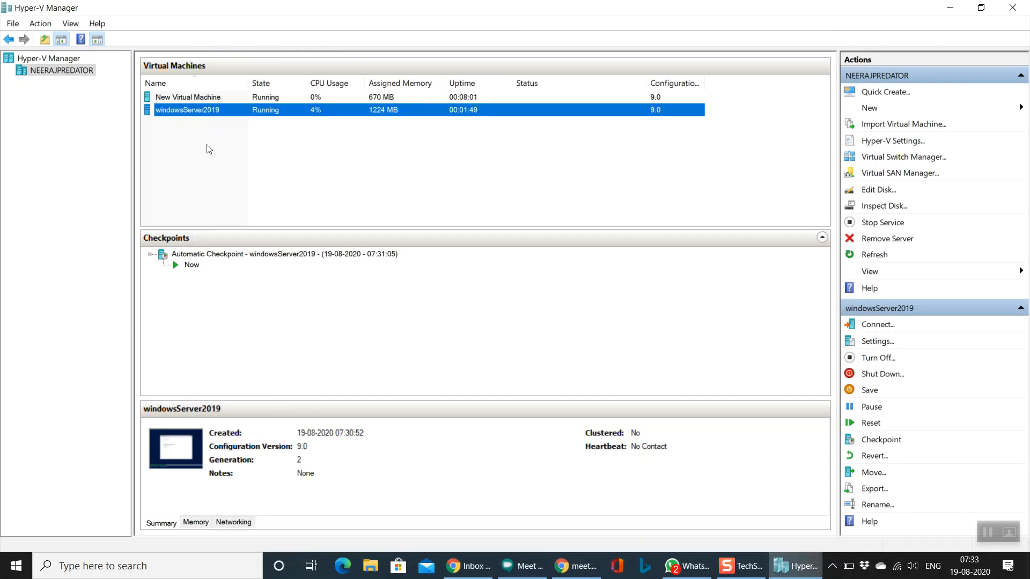
Step: Compare the checkpoints and details of windowsServer2019 and New Virtual Machine, then connect to New Virtual Machine
{"action": "left_click", "coordinate": [235, 99]}
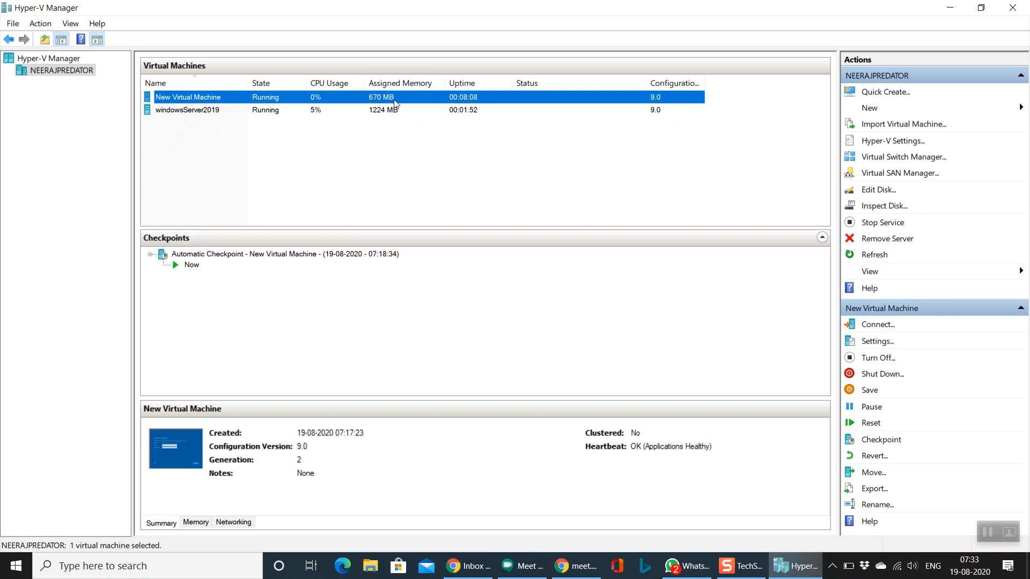
{"action": "left_click", "coordinate": [384, 112]}
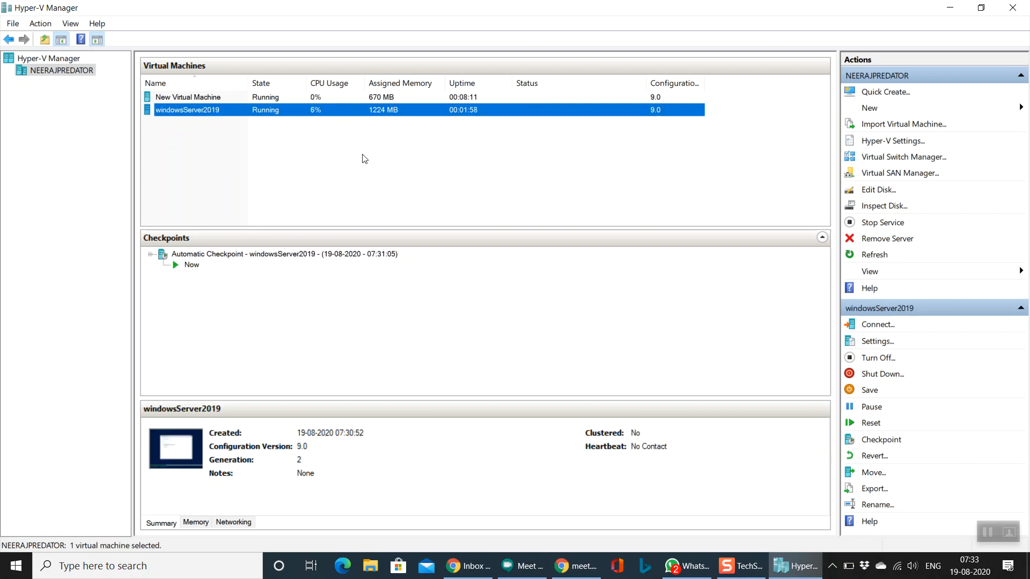
{"action": "left_click", "coordinate": [391, 97]}
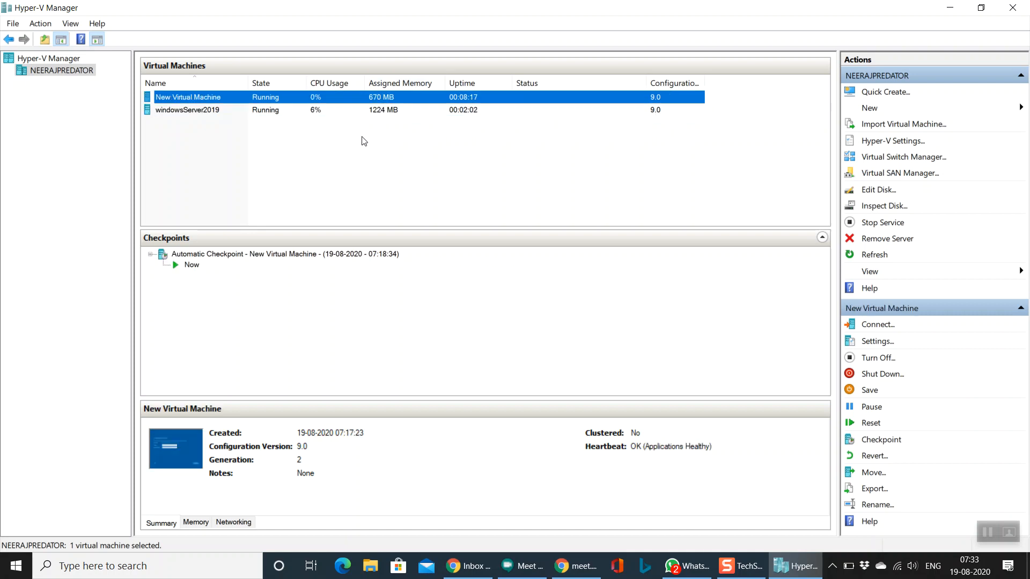
{"action": "left_click", "coordinate": [391, 110]}
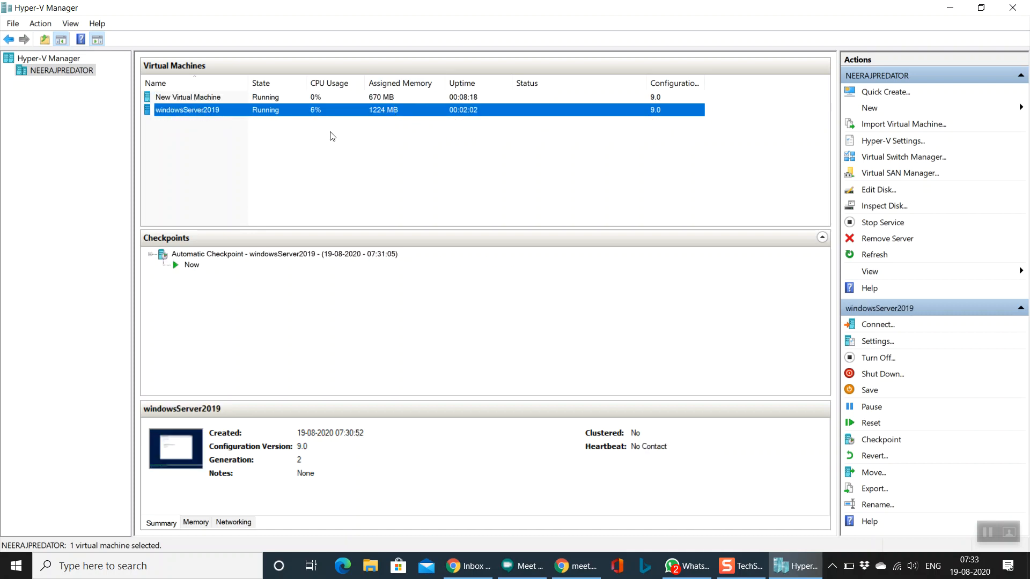
{"action": "left_click", "coordinate": [366, 99]}
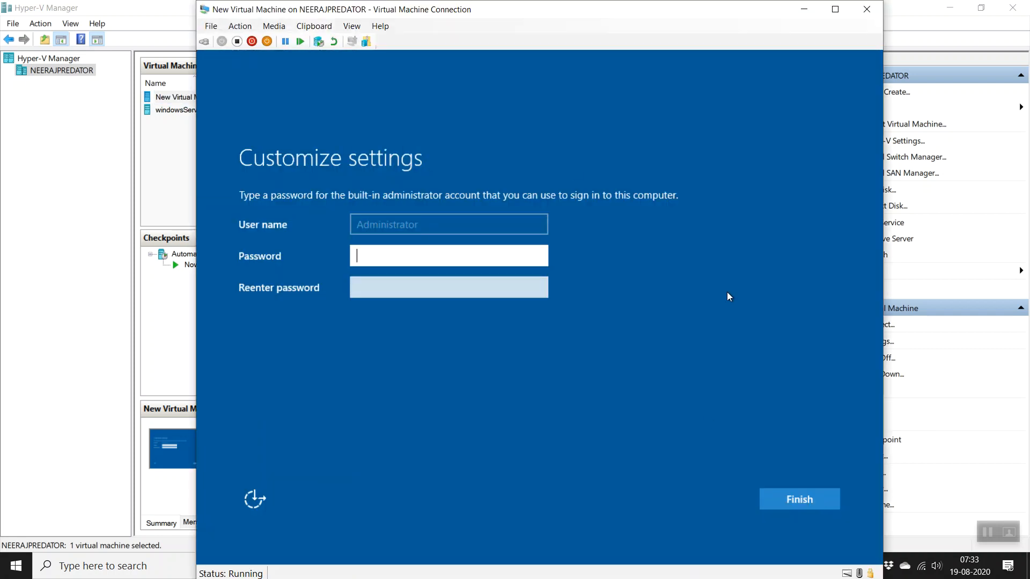
Step: Enter and confirm the built-in Administrator password on the Customize settings page, then finish
{"action": "left_click", "coordinate": [367, 248]}
{"action": "type", "text": "•••••••••"}
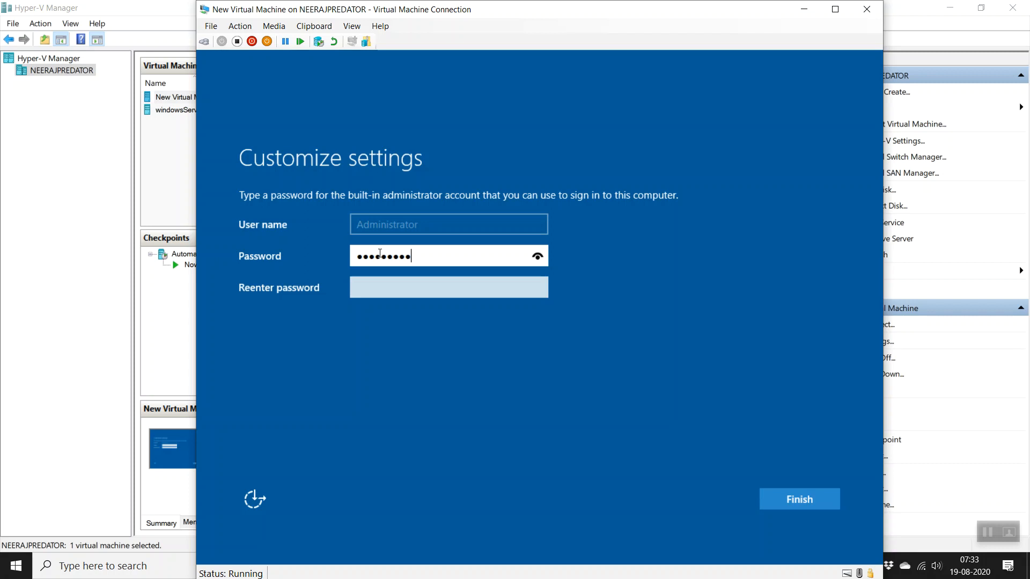
{"action": "key", "text": "Tab"}
{"action": "type", "text": "•••••••••"}
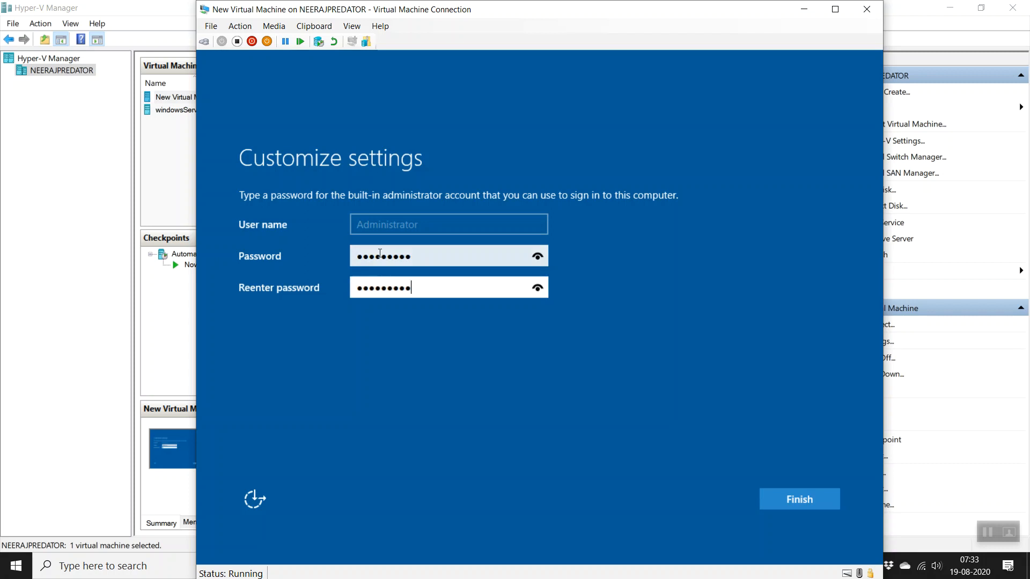
{"action": "key", "text": "Return"}
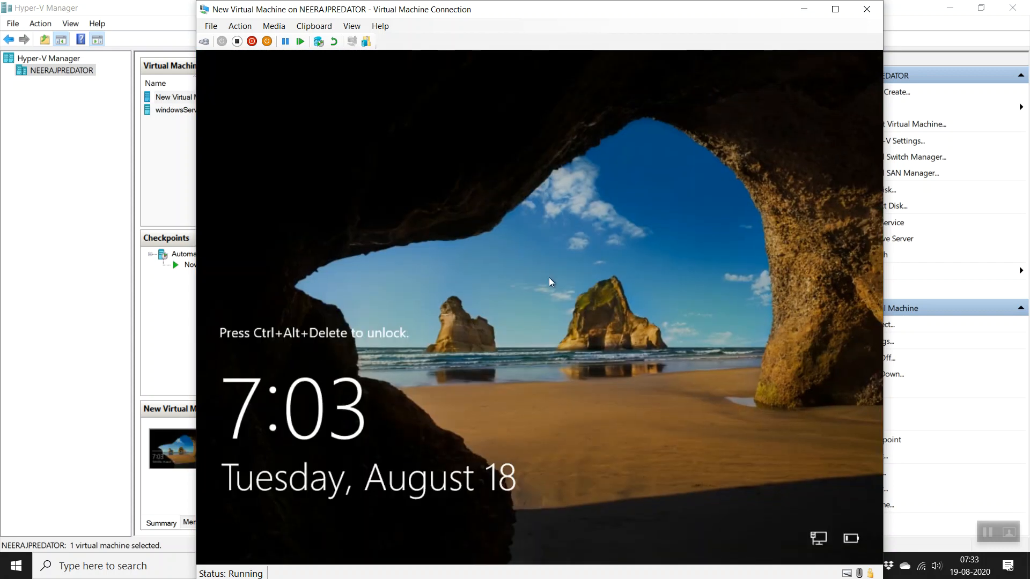
Step: Send Ctrl+Alt+Delete and sign in as Administrator with the account password
{"action": "left_click", "coordinate": [204, 42]}
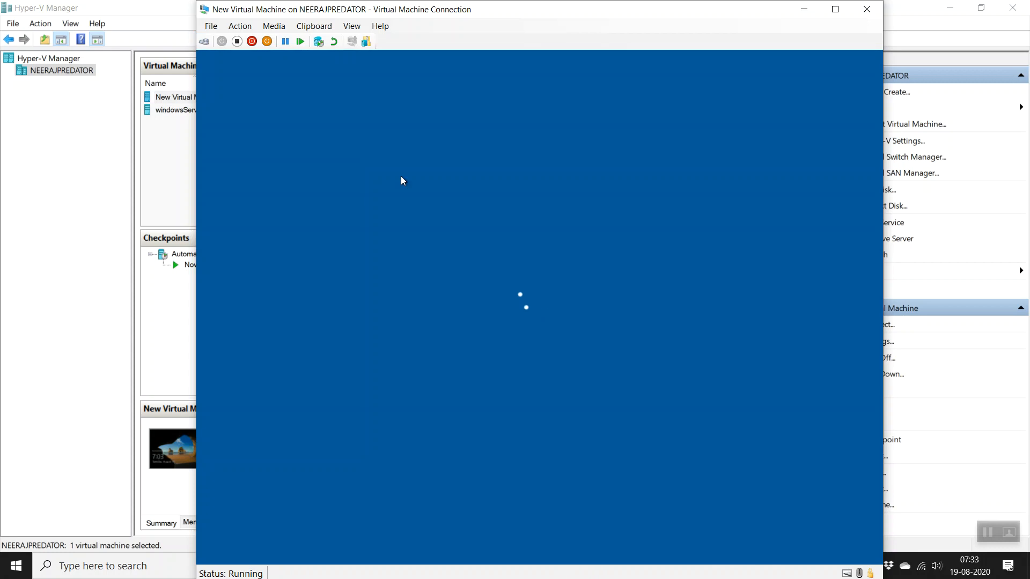
{"action": "left_click", "coordinate": [572, 371]}
{"action": "type", "text": "********"}
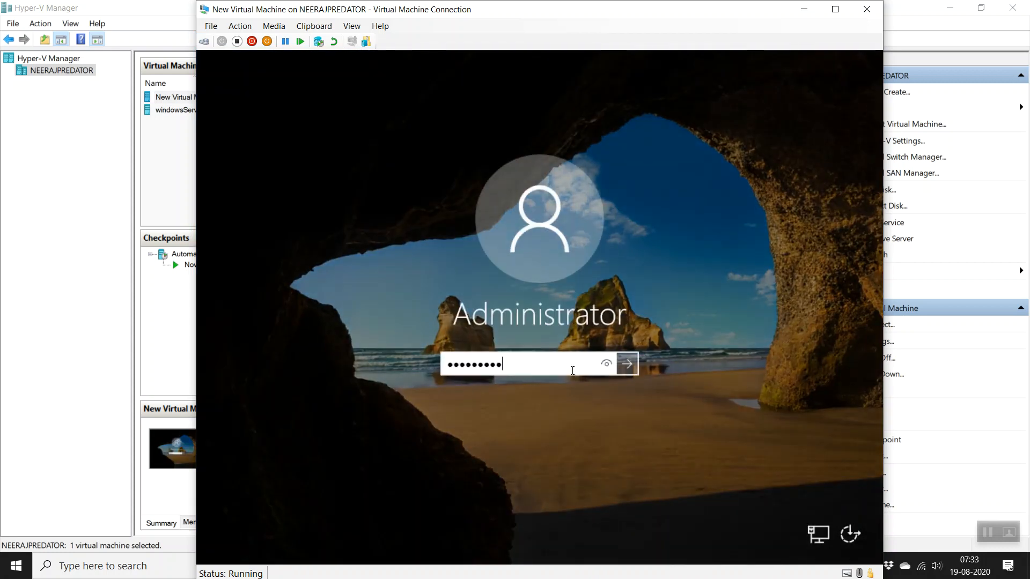
{"action": "key", "text": "Return"}
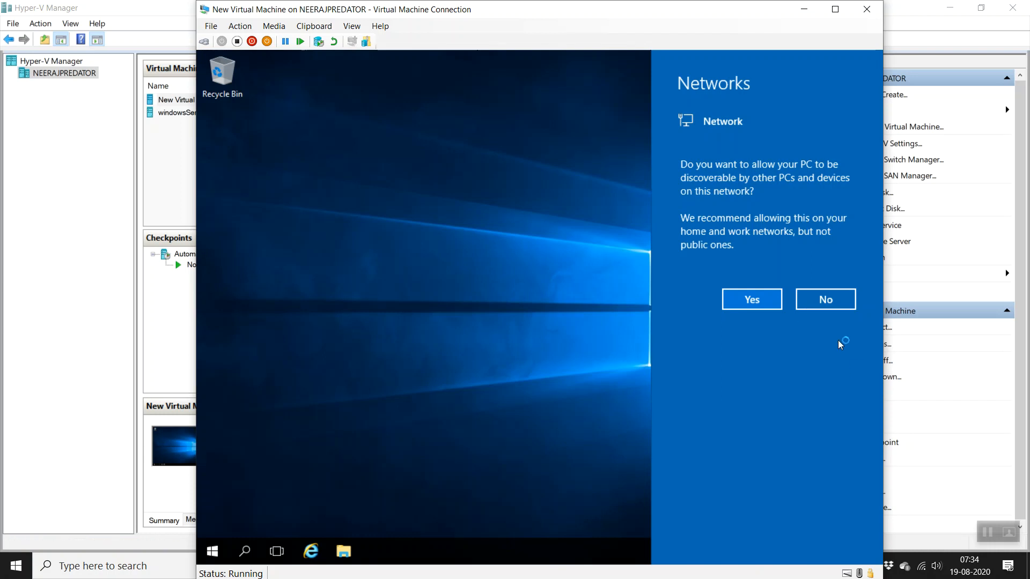
Step: Answer Yes to make the New Virtual Machine discoverable on the network
{"action": "left_click", "coordinate": [753, 299]}
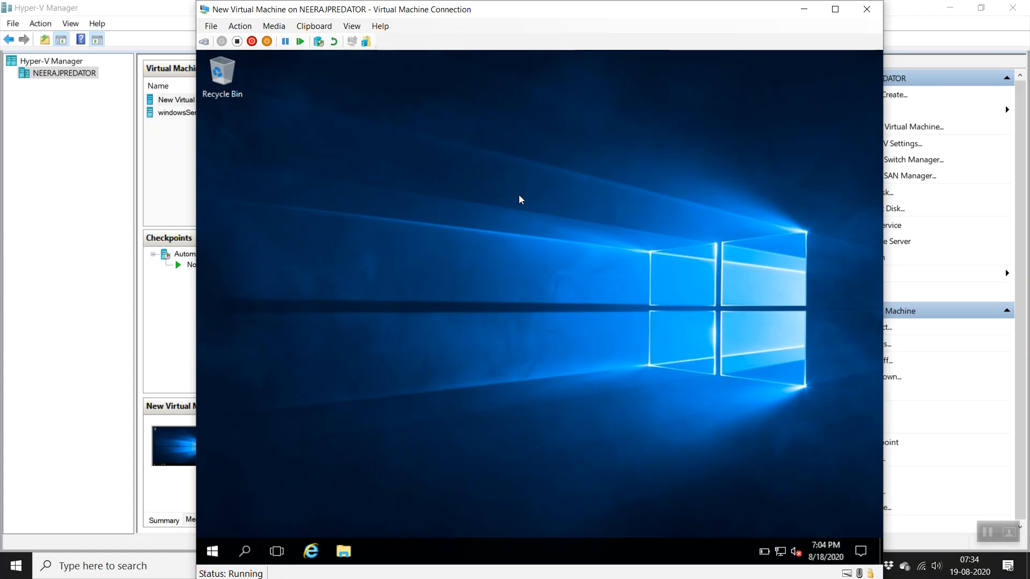
Step: Search 'up' to check the host's Windows Update status, then close Settings
{"action": "left_click", "coordinate": [123, 568]}
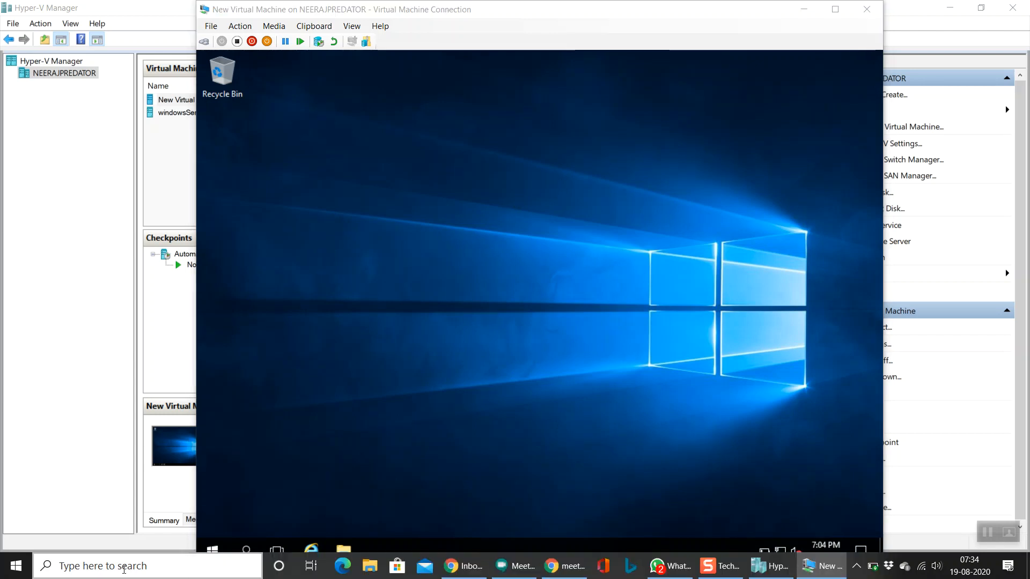
{"action": "type", "text": "up"}
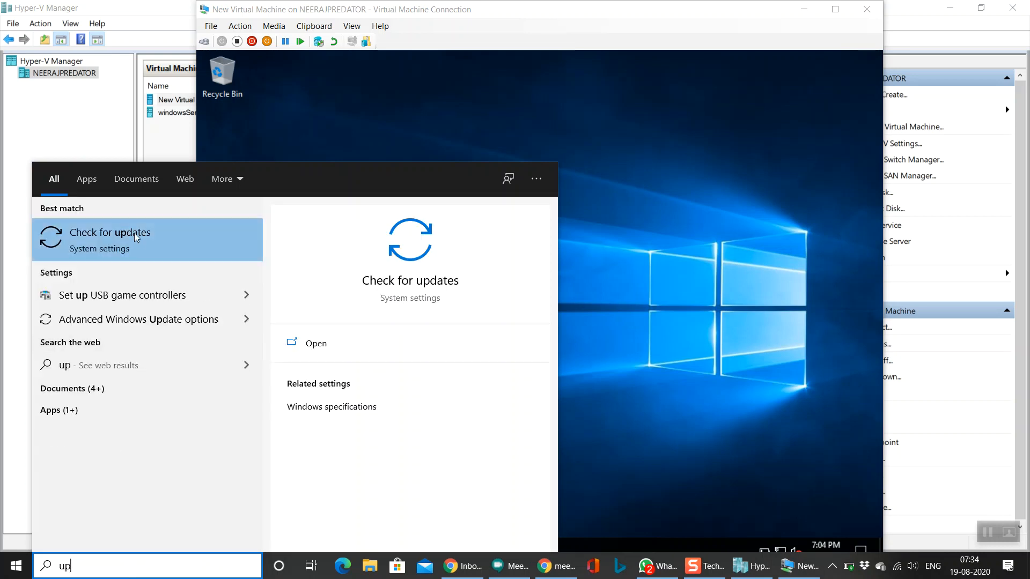
{"action": "left_click", "coordinate": [135, 236]}
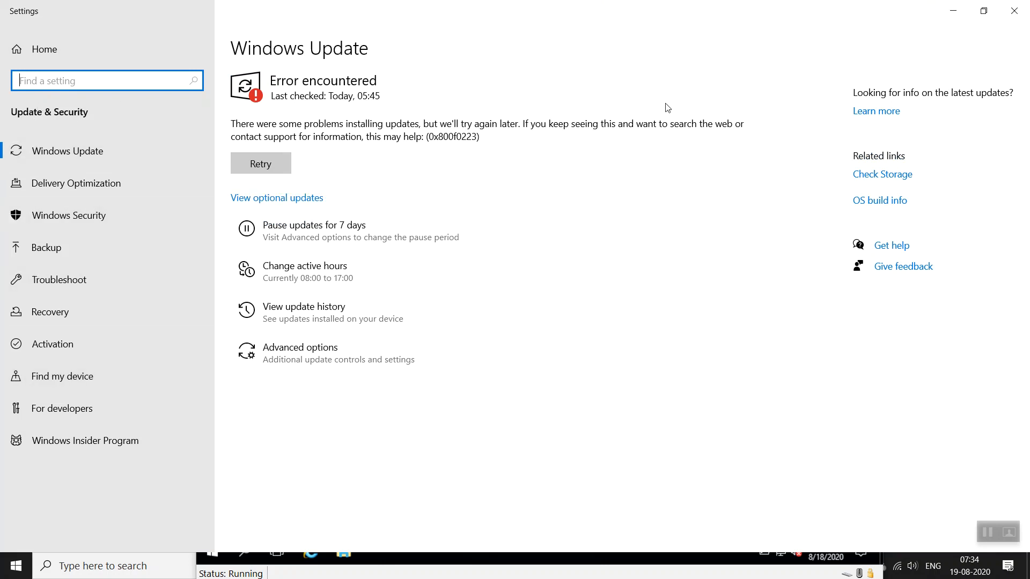
{"action": "left_click", "coordinate": [1012, 17]}
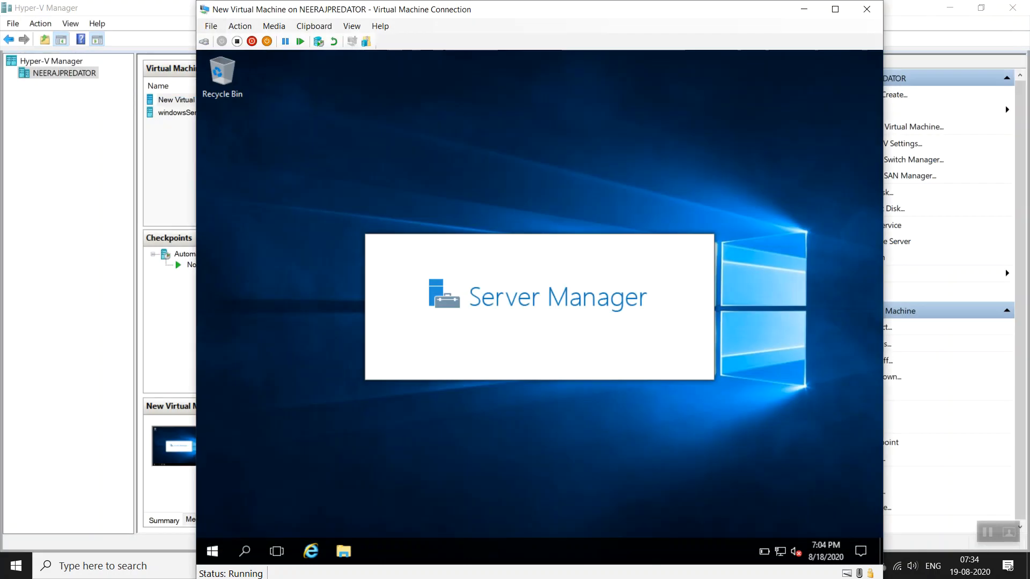
Step: View the host's About page: Windows 10 Pro version 2004, build 19041.450, 32.0 GB RAM
{"action": "right_click", "coordinate": [17, 566]}
{"action": "left_click", "coordinate": [42, 265]}
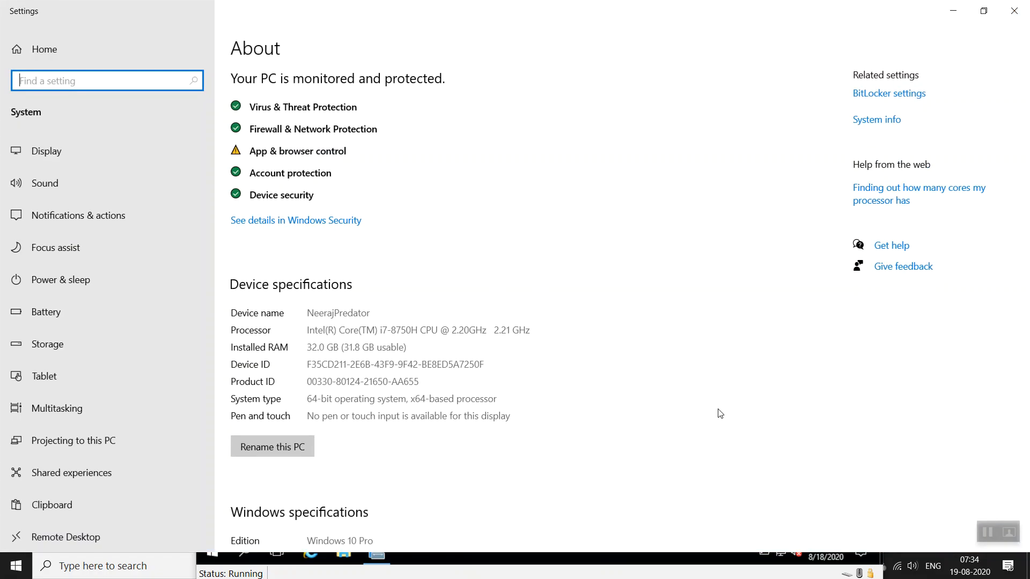
{"action": "scroll", "coordinate": [453, 413], "scroll_direction": "down", "scroll_amount": 3}
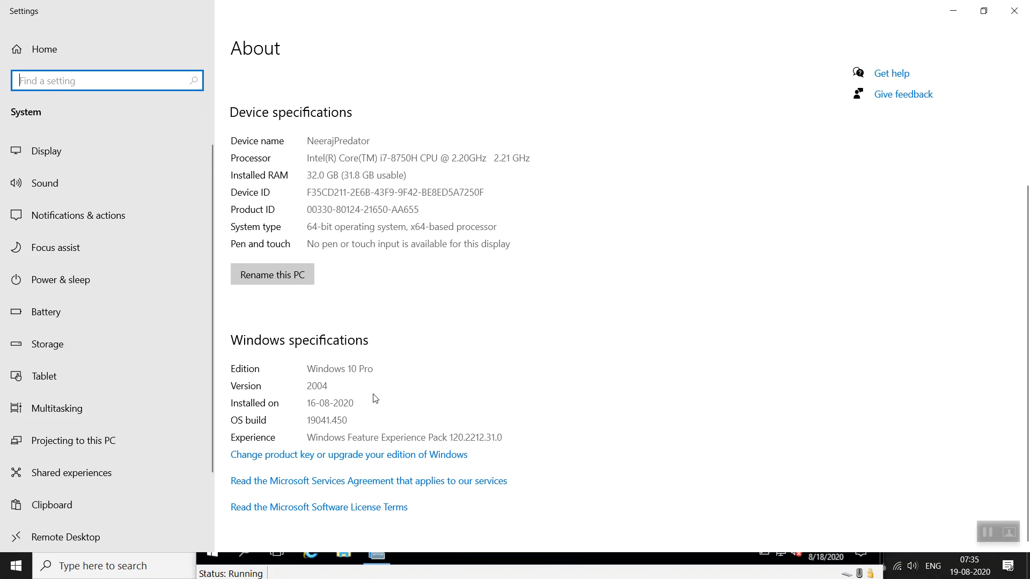
{"action": "scroll", "coordinate": [375, 398], "scroll_direction": "up", "scroll_amount": 3}
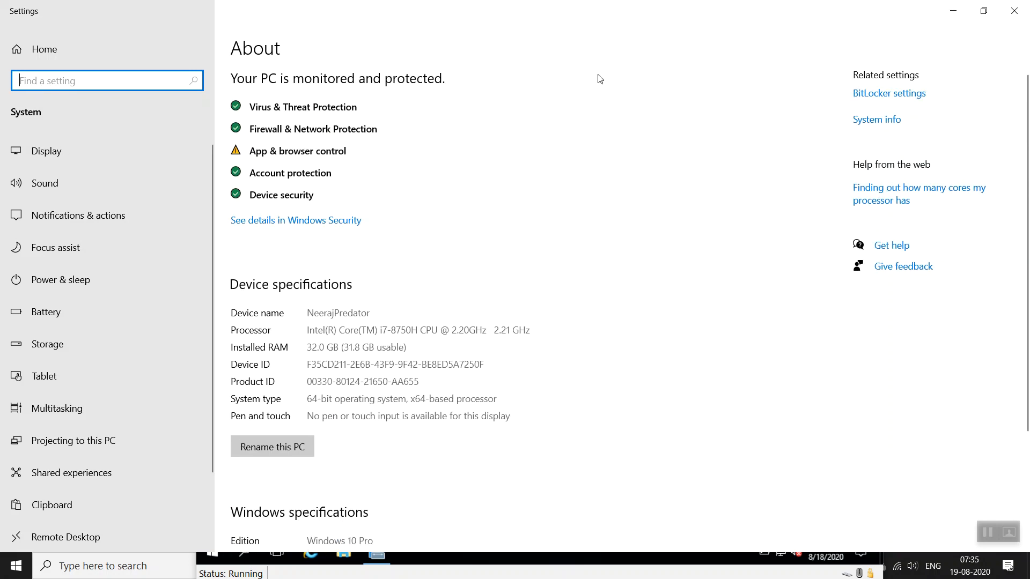
{"action": "left_click", "coordinate": [1014, 11]}
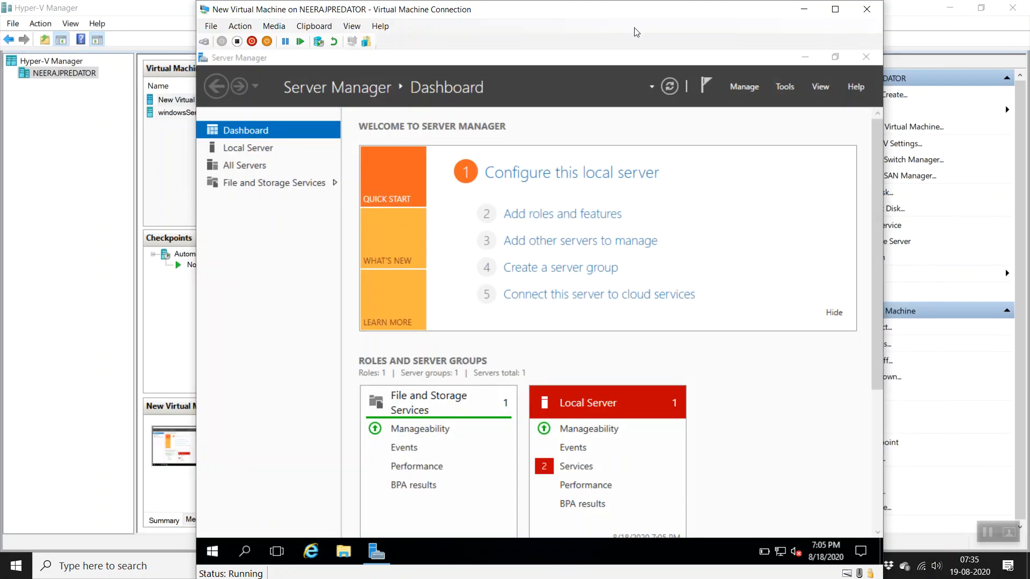
{"action": "left_click", "coordinate": [836, 9]}
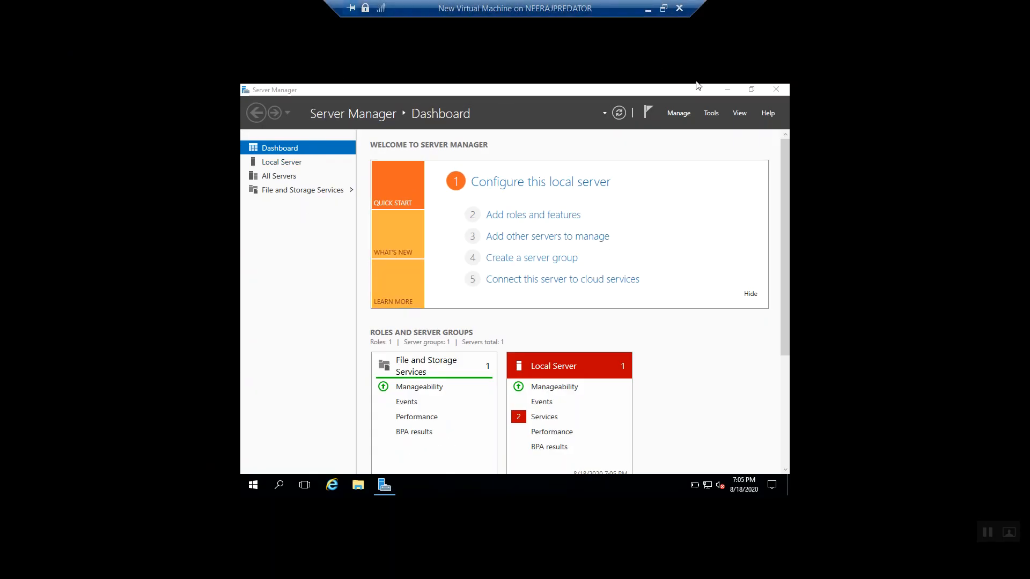
{"action": "left_click", "coordinate": [712, 113]}
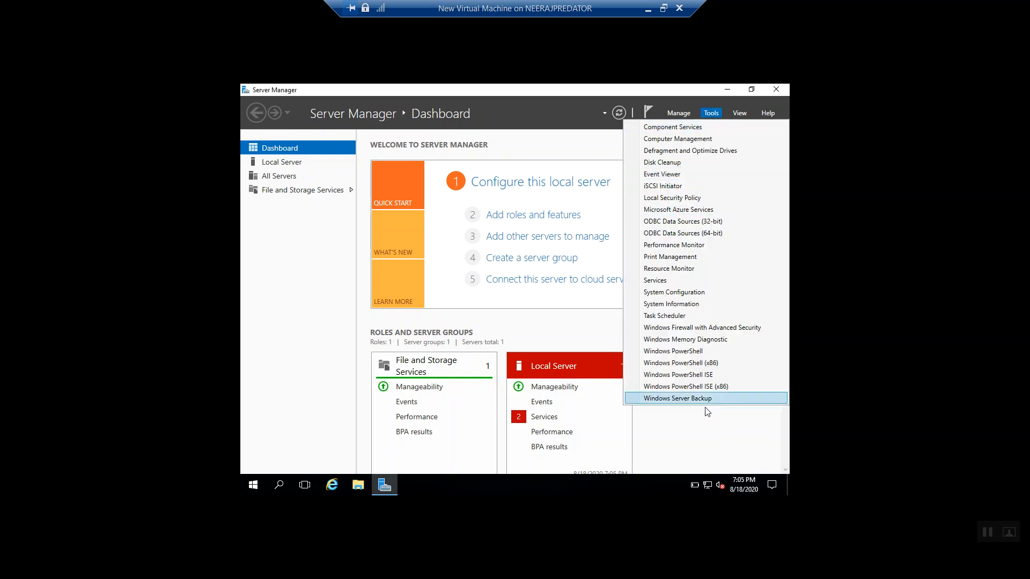
{"action": "left_click", "coordinate": [621, 163]}
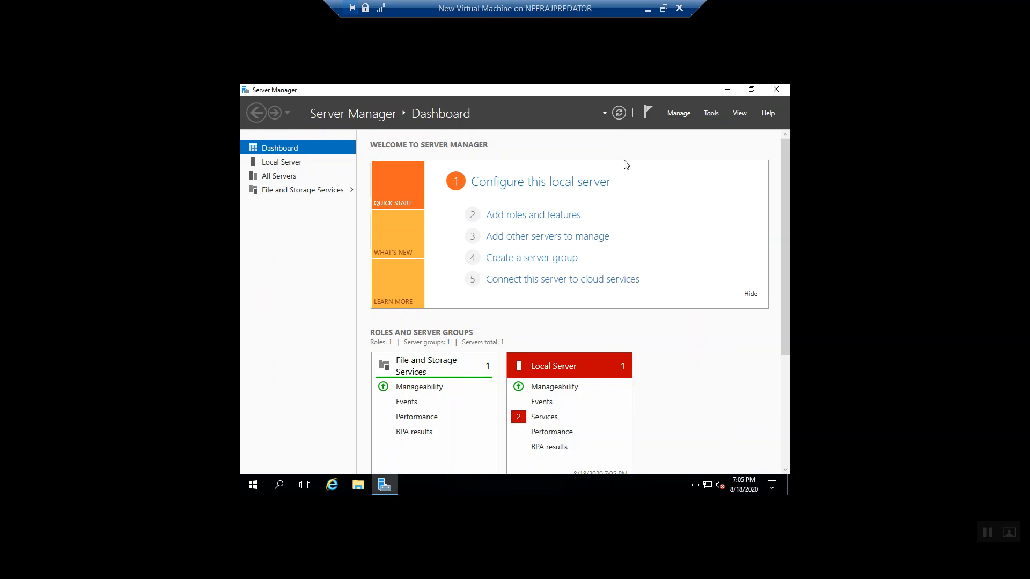
{"action": "left_click", "coordinate": [664, 8]}
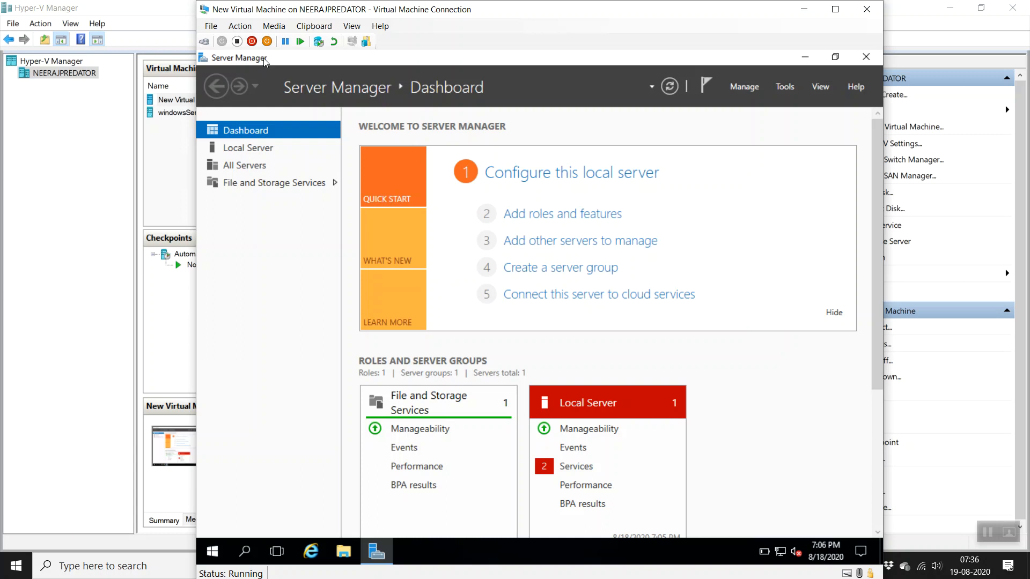
Step: Take a checkpoint of the running New Virtual Machine named FreshOS
{"action": "left_click", "coordinate": [318, 43]}
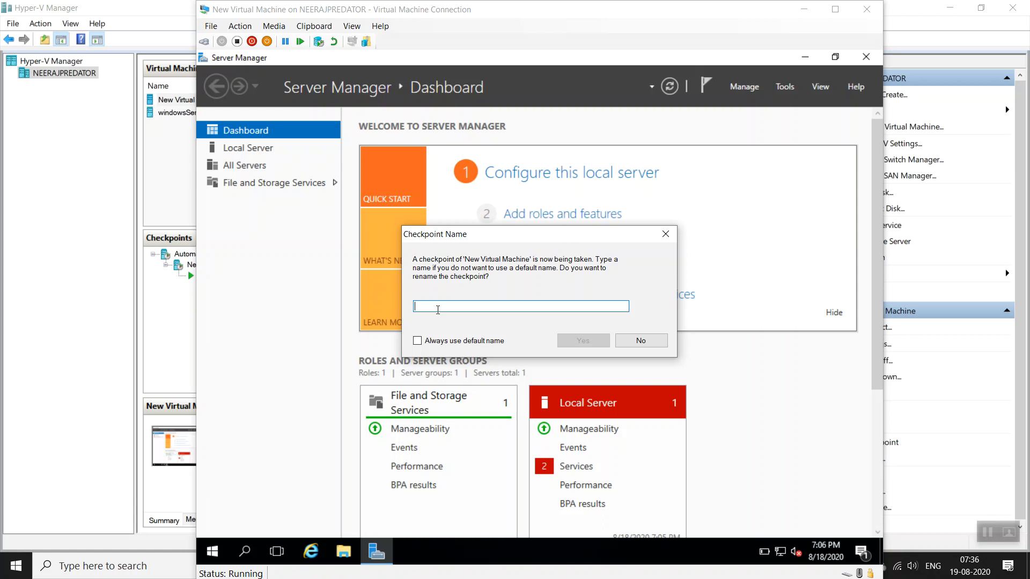
{"action": "type", "text": "FreshOS"}
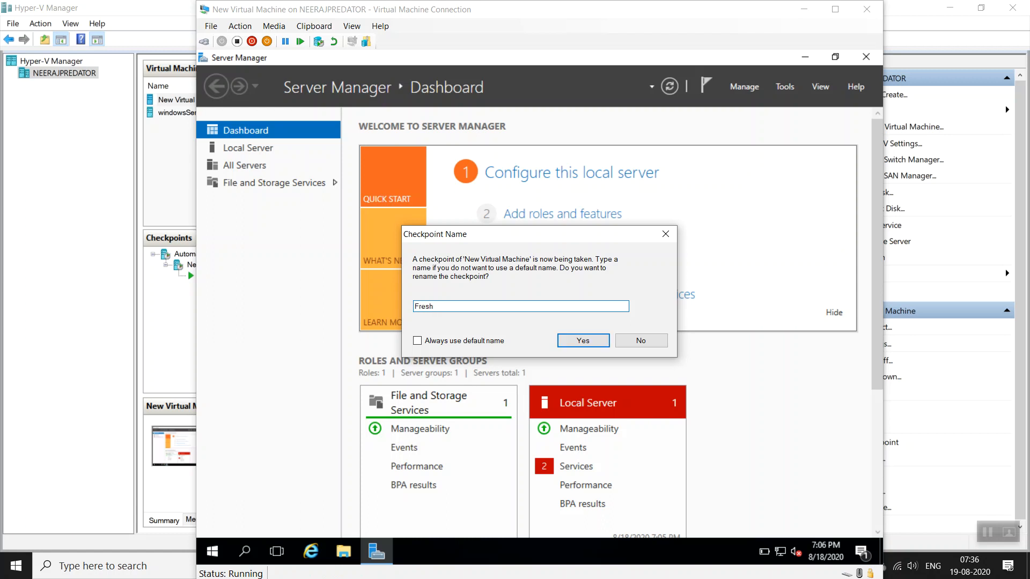
{"action": "left_click", "coordinate": [573, 342]}
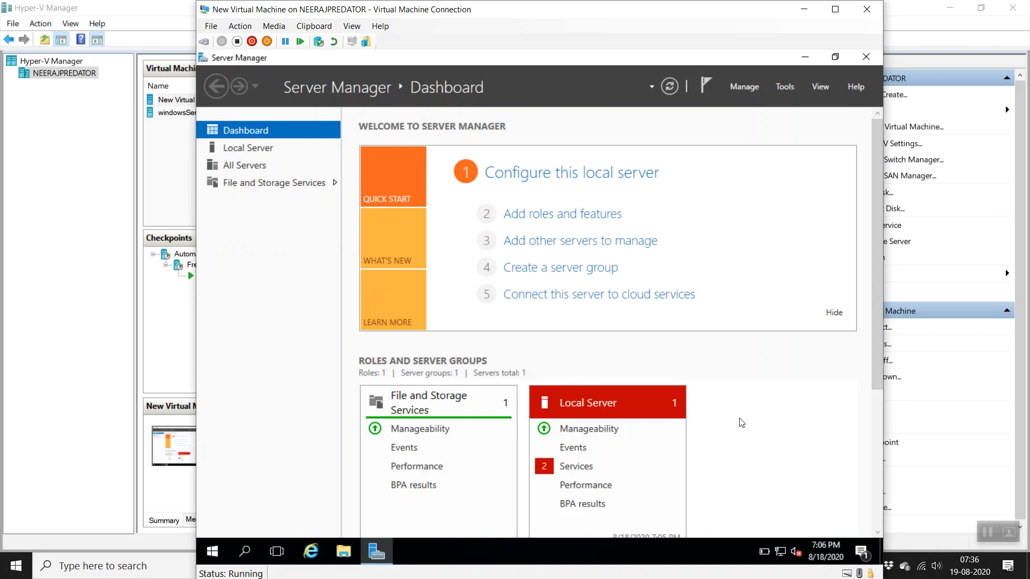
{"action": "scroll", "coordinate": [861, 464], "scroll_direction": "down", "scroll_amount": 5}
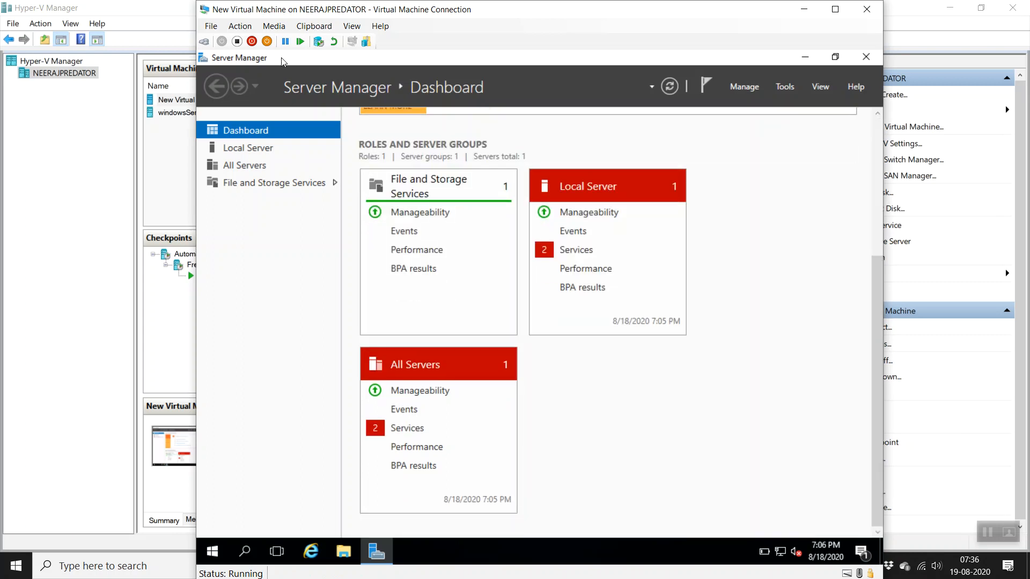
Step: Take a second checkpoint from the Action menu, keeping its default name
{"action": "left_click", "coordinate": [287, 28]}
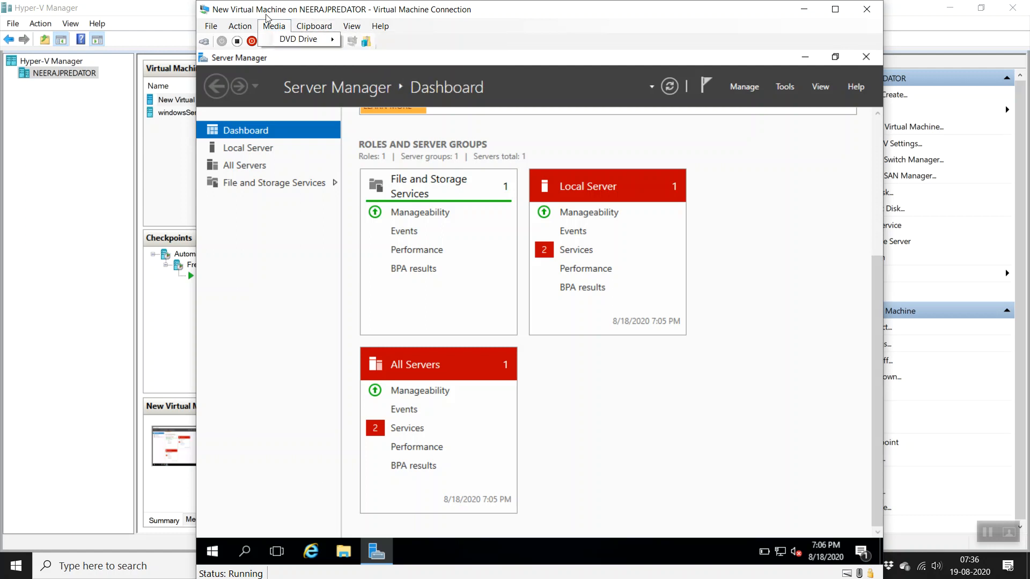
{"action": "mouse_move", "coordinate": [247, 30]}
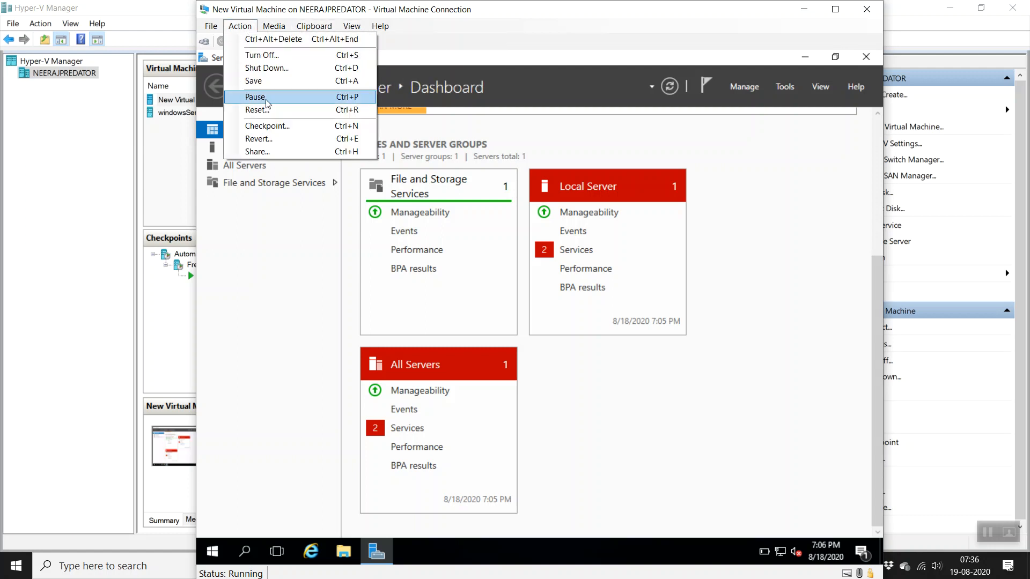
{"action": "left_click", "coordinate": [274, 126]}
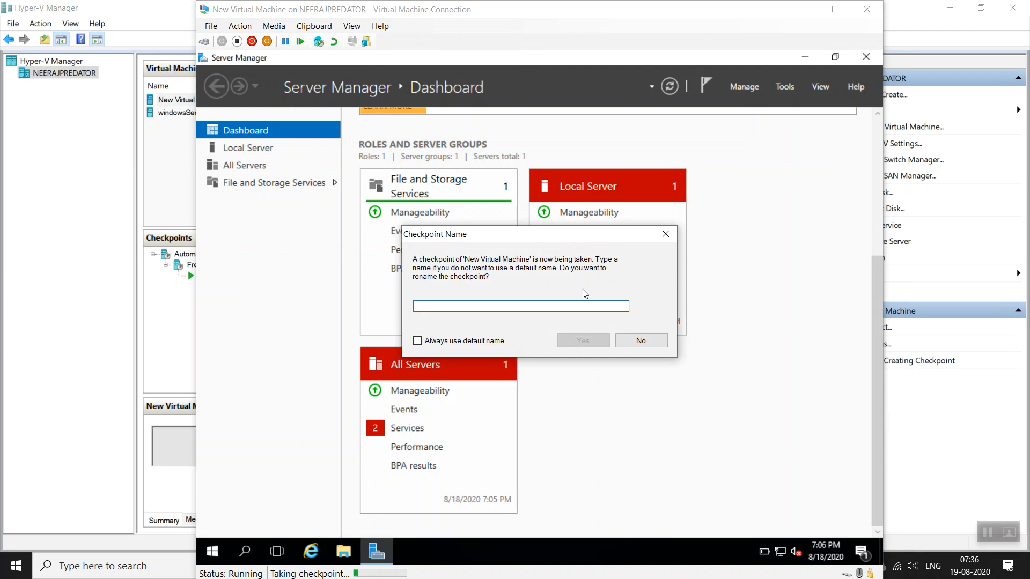
{"action": "left_click", "coordinate": [649, 342]}
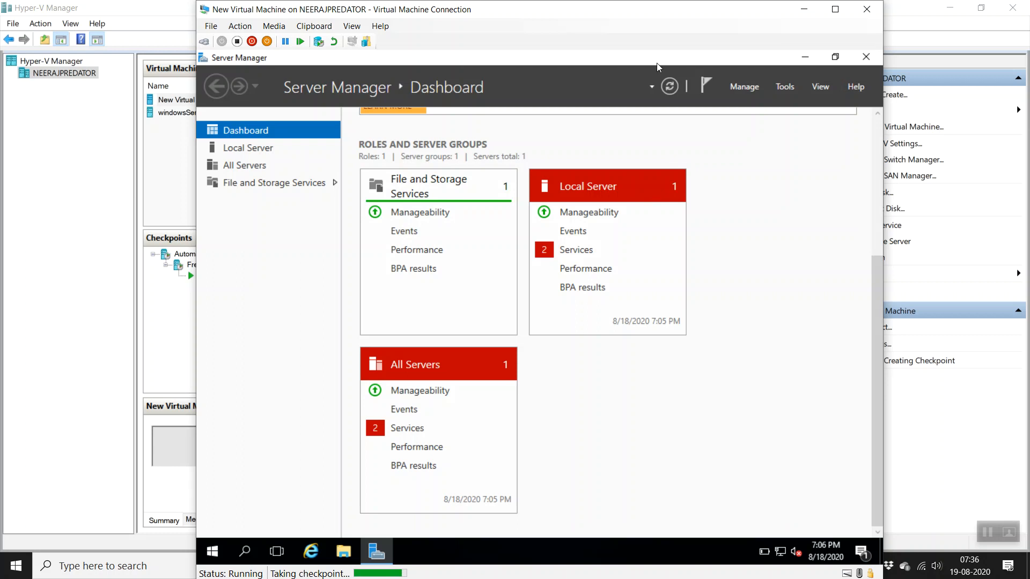
Step: Close the VM console, review the FreshOS checkpoint and current state, then select windowsServer2019
{"action": "left_click", "coordinate": [867, 9]}
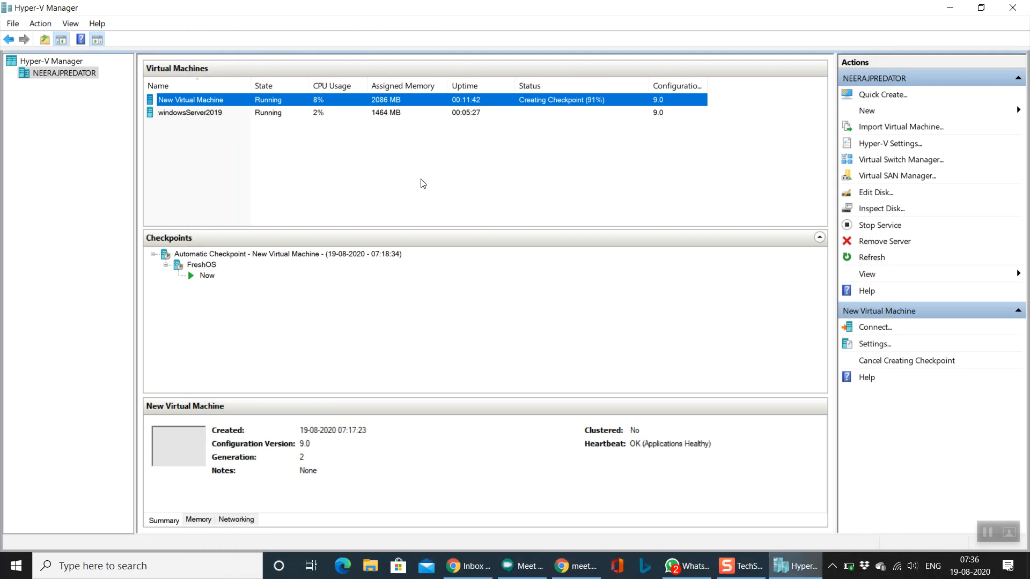
{"action": "left_click", "coordinate": [214, 277]}
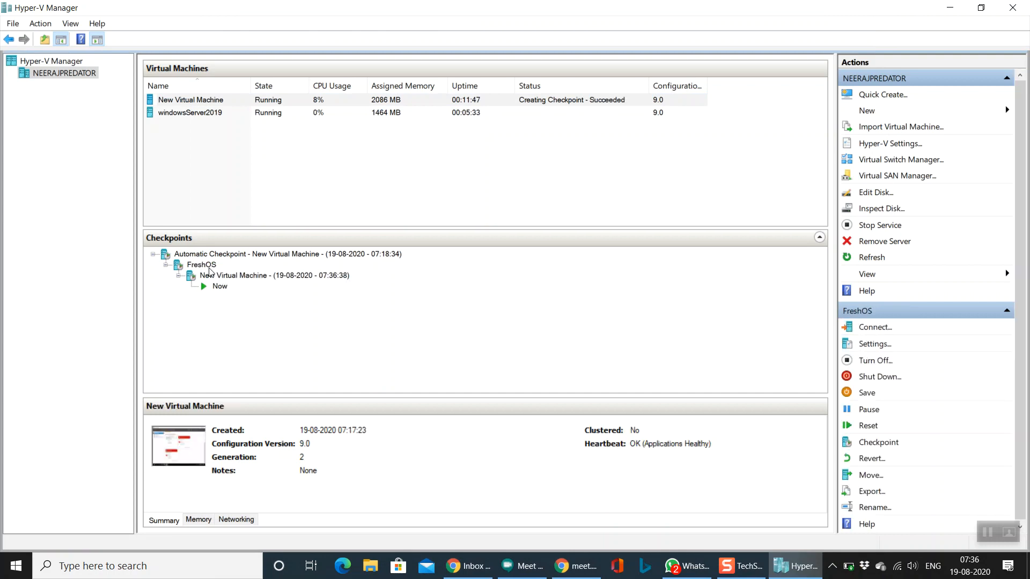
{"action": "left_click", "coordinate": [210, 269]}
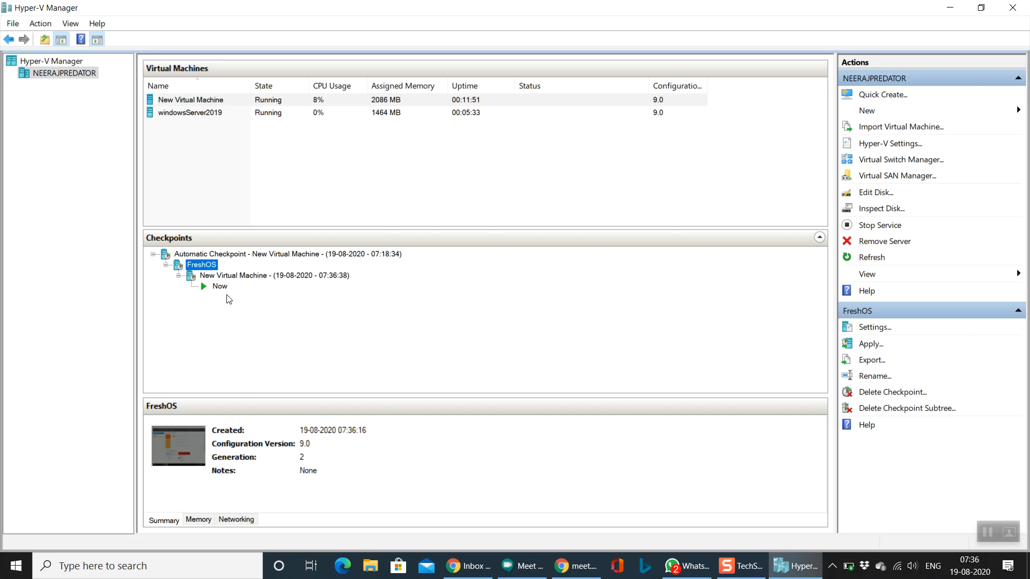
{"action": "left_click", "coordinate": [219, 287]}
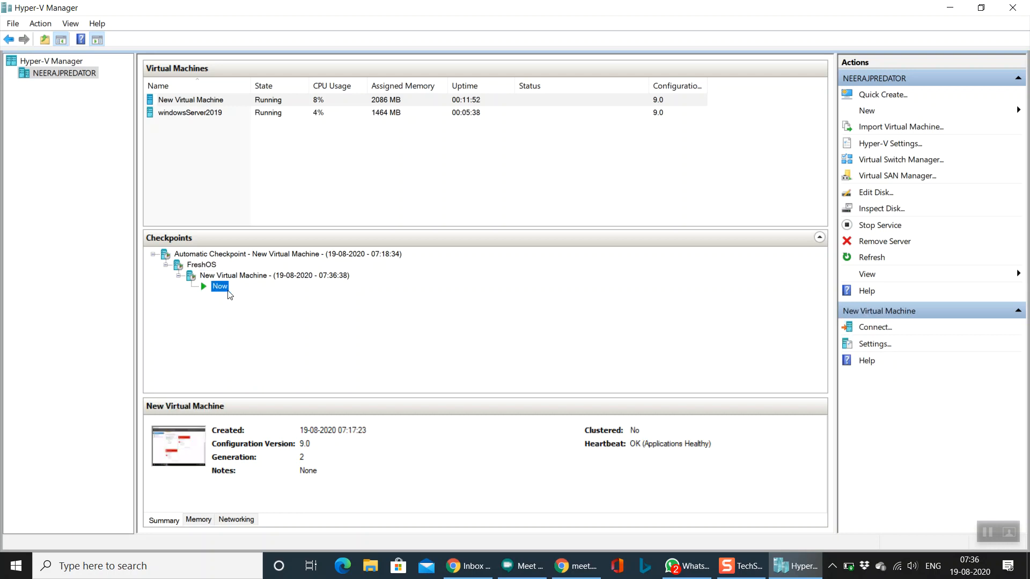
{"action": "left_click", "coordinate": [249, 99]}
{"action": "left_click", "coordinate": [224, 119]}
Step: Connect to the windowsServer2019 console and move its window up to watch setup progress
{"action": "double_click", "coordinate": [224, 115]}
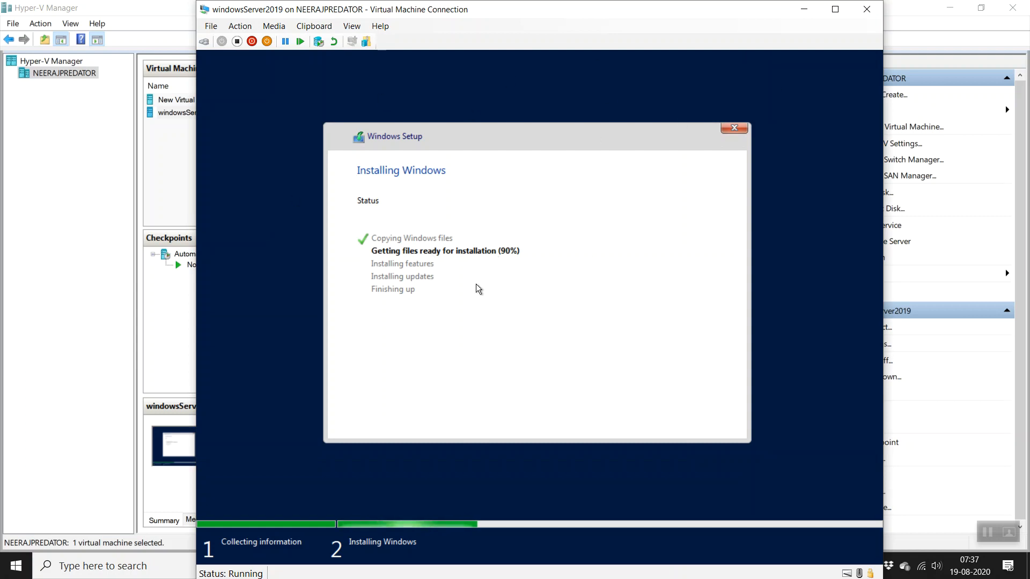
{"action": "left_click_drag", "start_coordinate": [652, 11], "coordinate": [720, 77]}
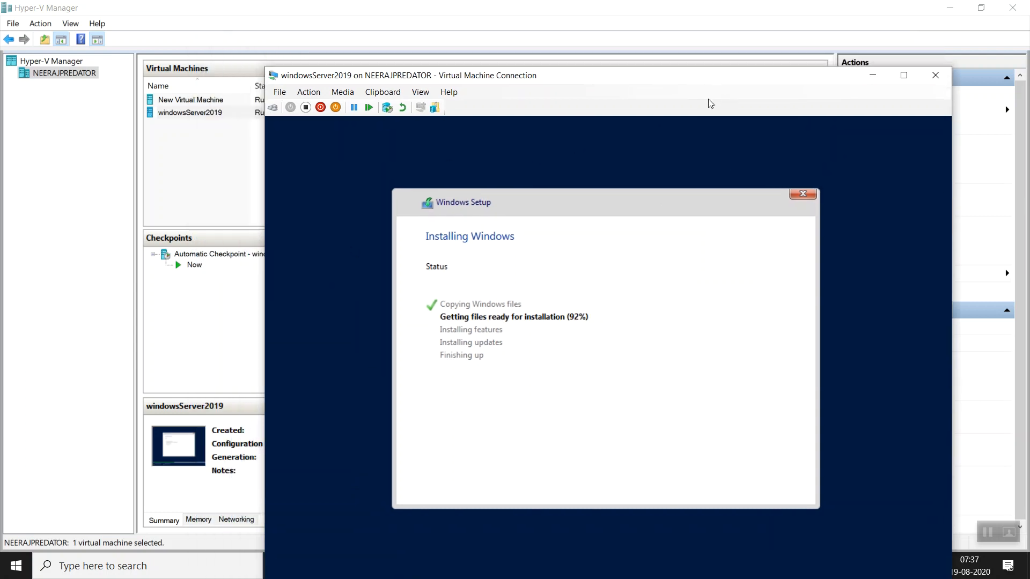
{"action": "left_click_drag", "start_coordinate": [646, 82], "coordinate": [627, 27]}
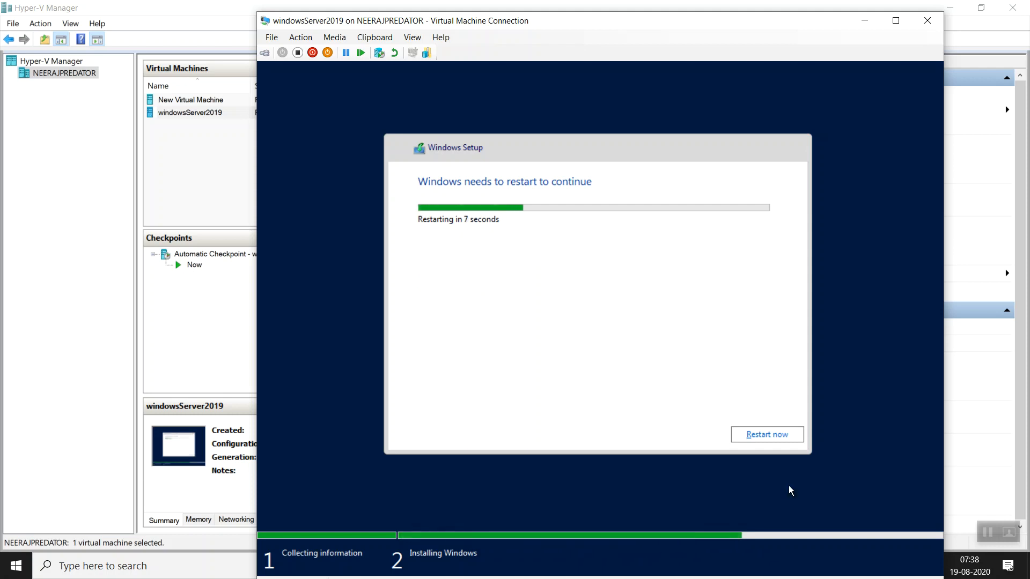
Step: Restart windowsServer2019 from Windows Setup, reposition its console window, and minimize Hyper-V Manager
{"action": "left_click", "coordinate": [777, 437]}
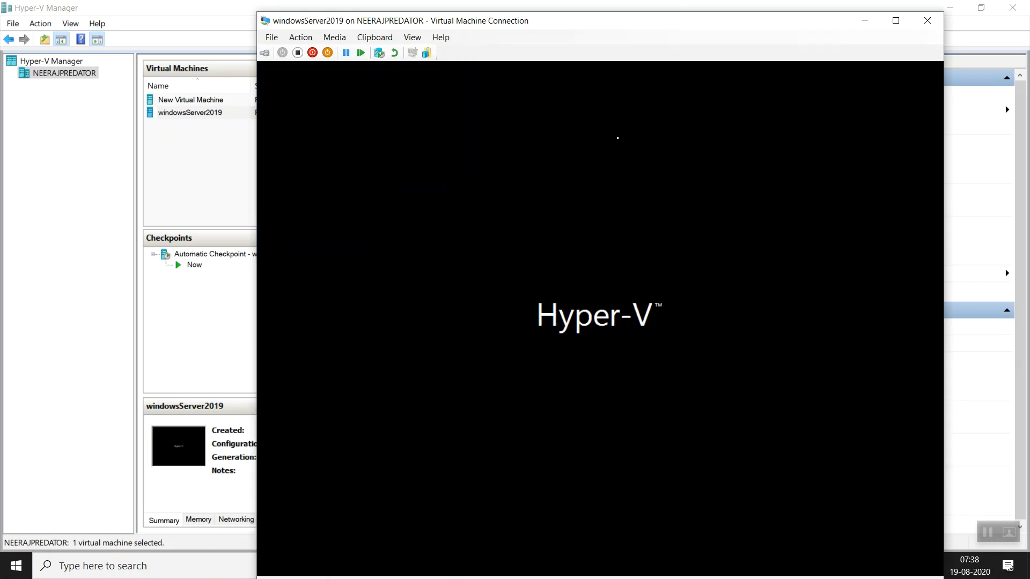
{"action": "left_click_drag", "start_coordinate": [632, 22], "coordinate": [487, 11]}
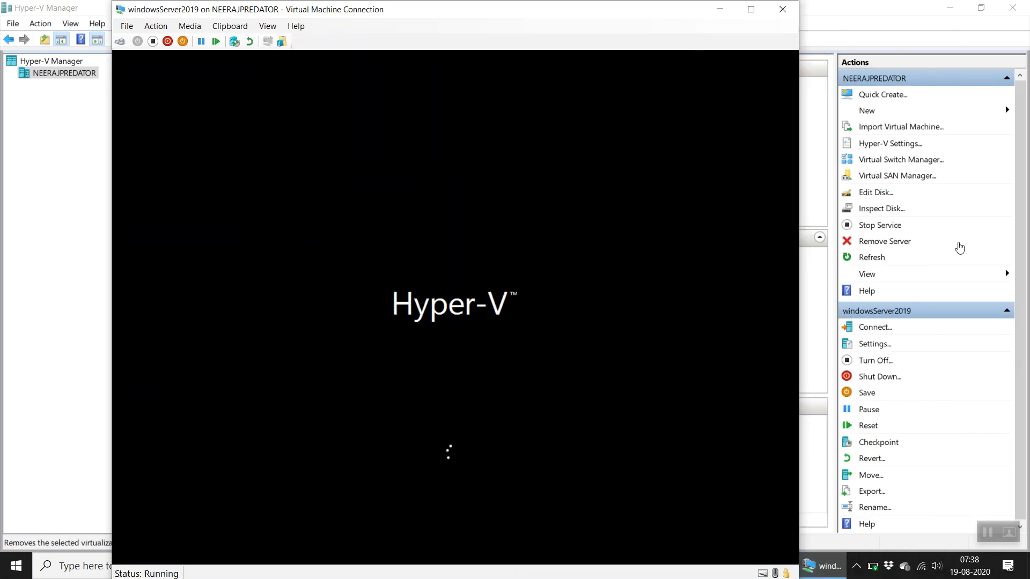
{"action": "left_click", "coordinate": [950, 8]}
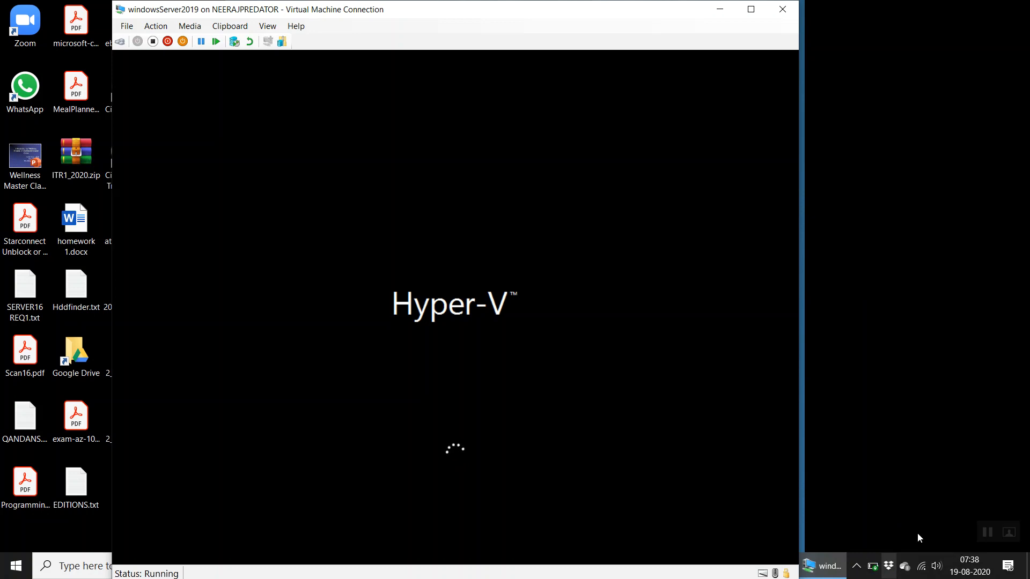
{"action": "left_click_drag", "start_coordinate": [490, 9], "coordinate": [554, 9]}
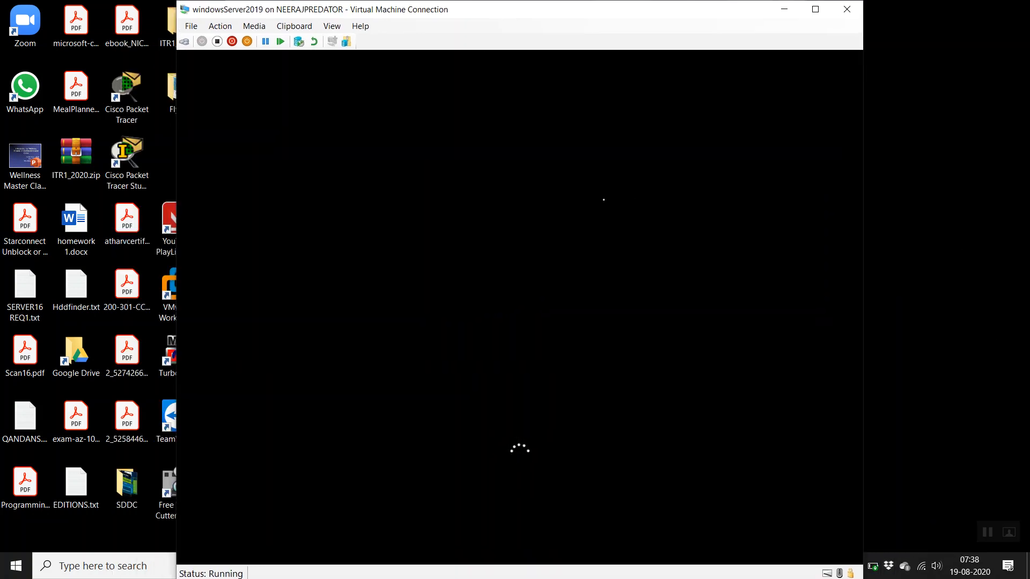